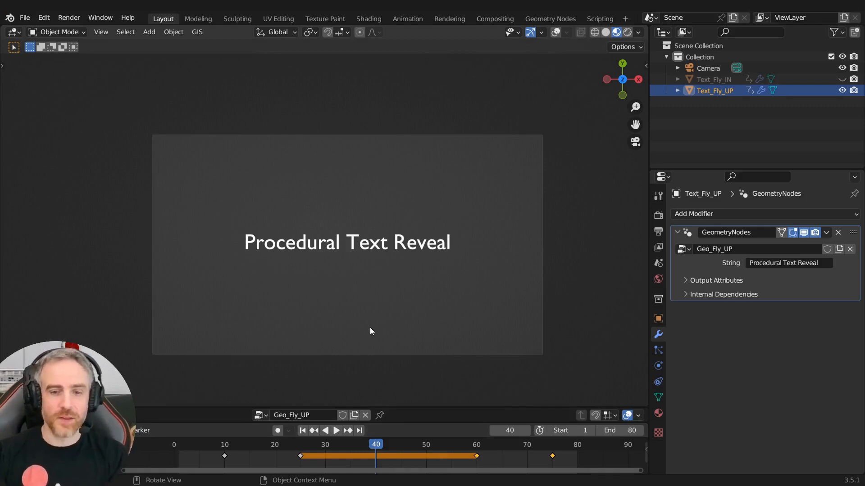
# Play the animation and set the String of Text_Fly_UP's geometry nodes modifier to "Hi".
pyautogui.press('space')
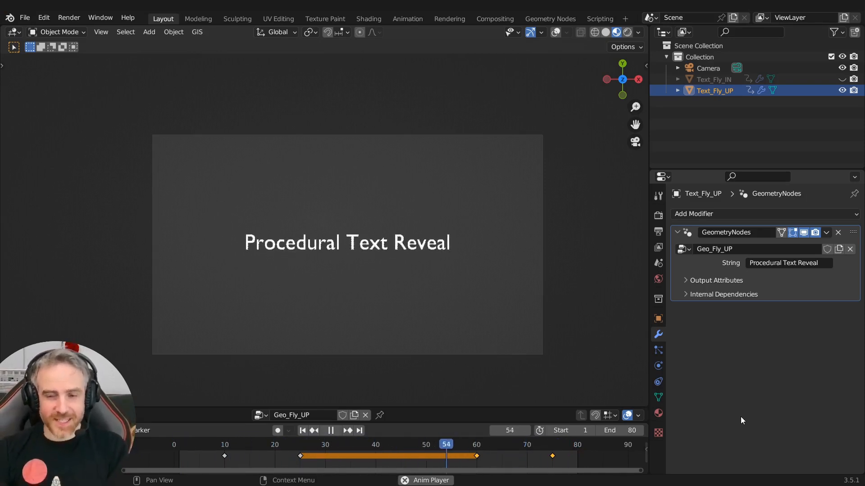
pyautogui.click(781, 264)
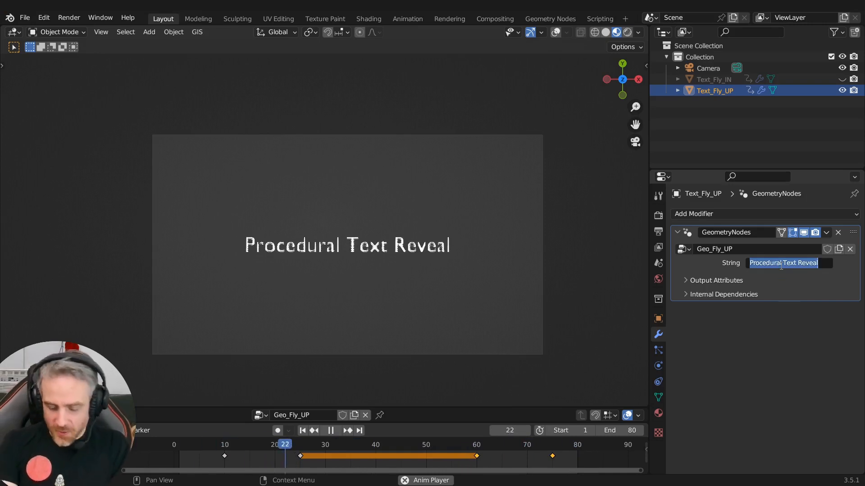
pyautogui.write('Hi')
pyautogui.press('Return')
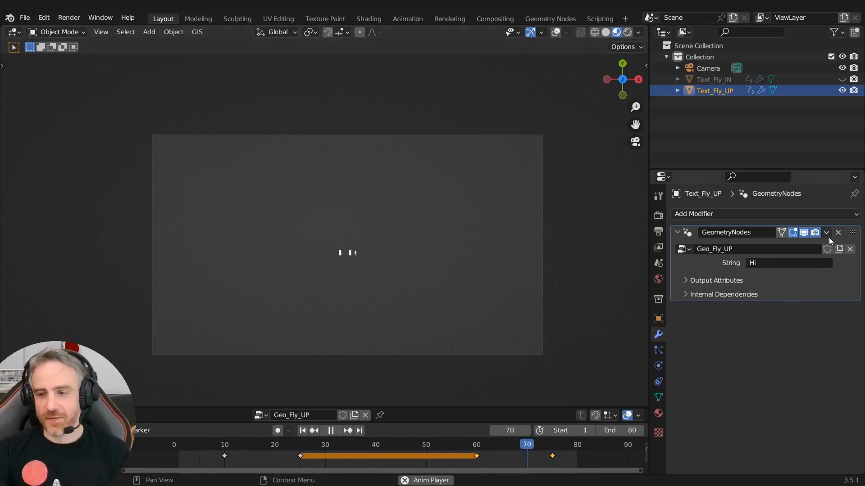
# Replace the String of Text_Fly_UP's geometry nodes modifier with "Blender Frenzy".
pyautogui.click(782, 263)
pyautogui.write('Blen')
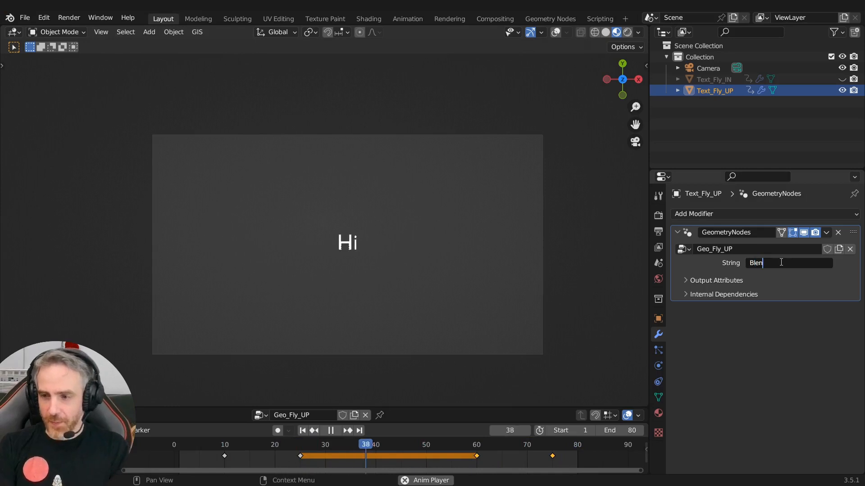
pyautogui.write('der Frenzy')
pyautogui.press('Return')
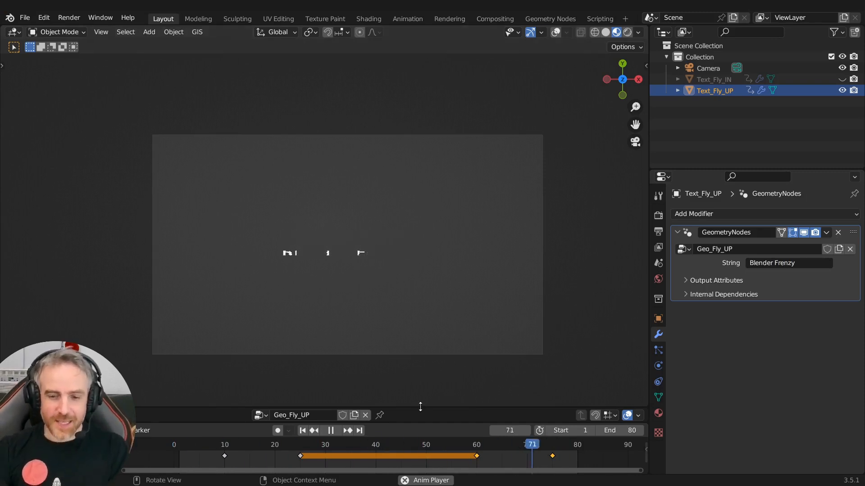
# Enlarge the node editor, set the Set Material node's material to Black, and shrink the editor again.
pyautogui.moveTo(423, 407); pyautogui.dragTo(422, 311)
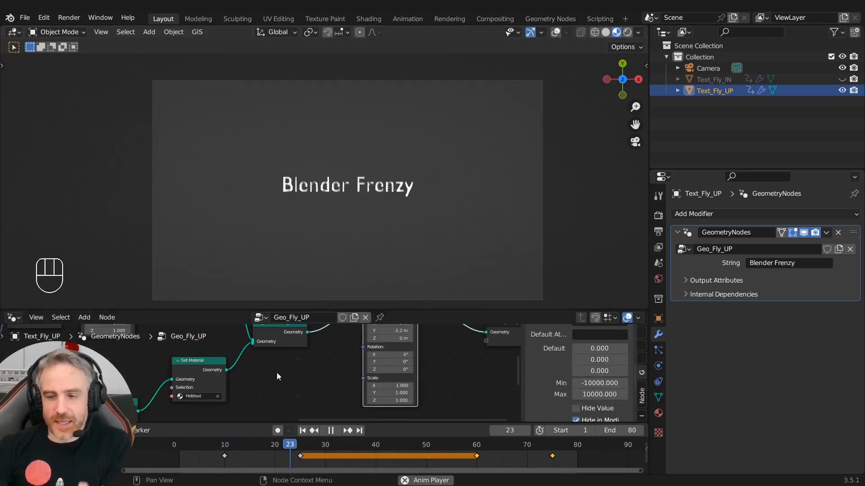
pyautogui.click(198, 396)
pyautogui.click(193, 408)
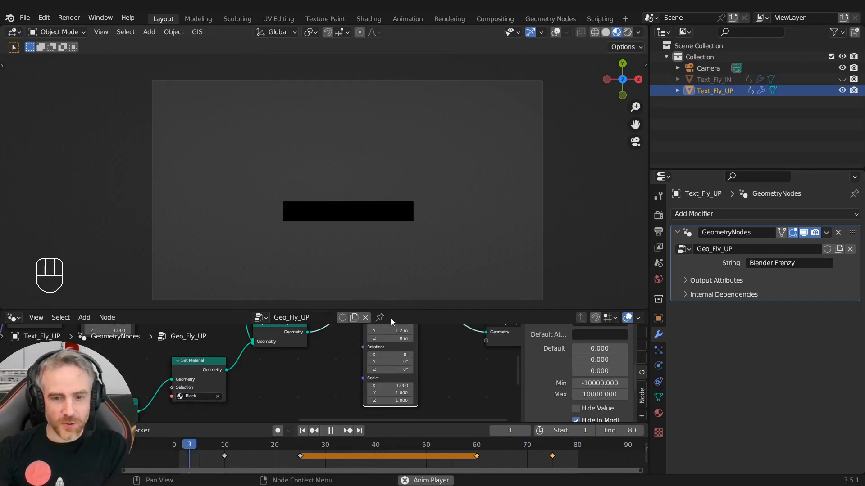
pyautogui.moveTo(409, 310); pyautogui.dragTo(398, 426)
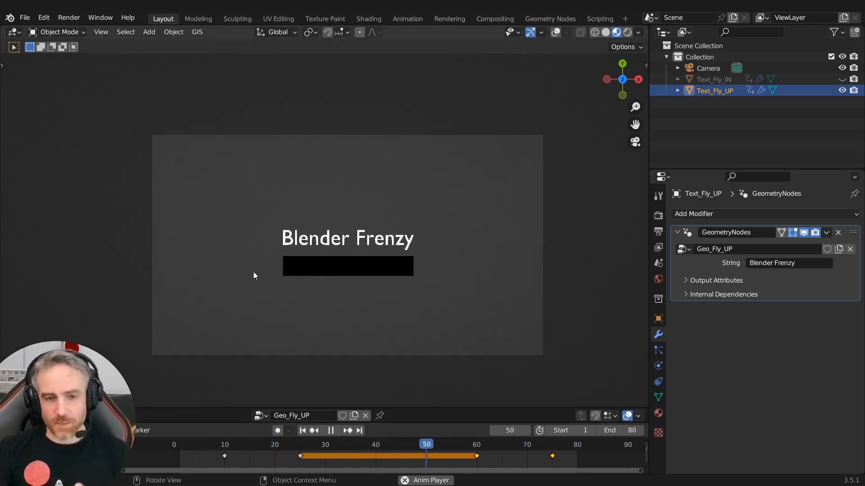
# Switch the viewport to top view and set Text_Fly_UP's String to "Whatever text here".
pyautogui.moveTo(322, 275); pyautogui.dragTo(291, 257, button='middle')
pyautogui.press('KP_7')
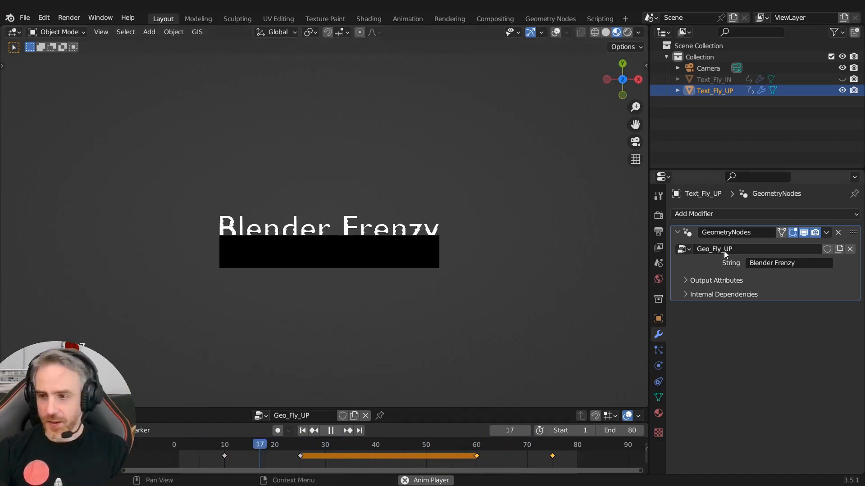
pyautogui.click(773, 263)
pyautogui.write('Whatever text here')
pyautogui.press('Return')
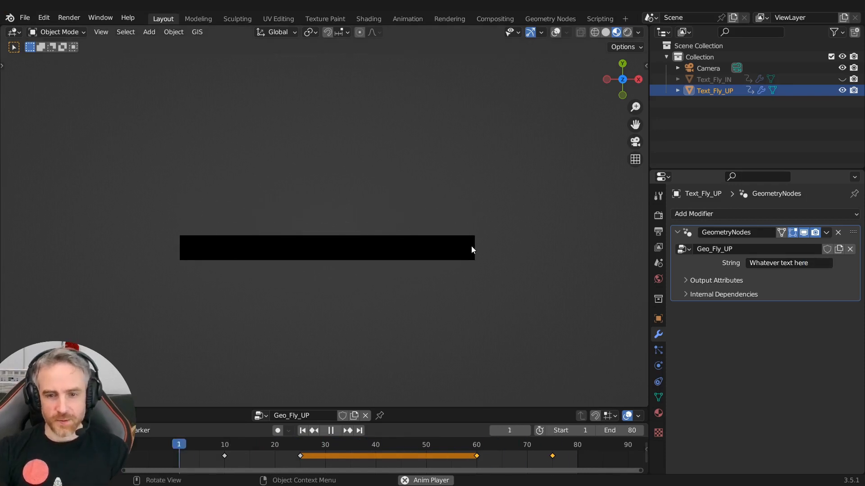
# Hide Text_Fly_UP, show Text_Fly_IN, and play the animation in camera view.
pyautogui.press('space')
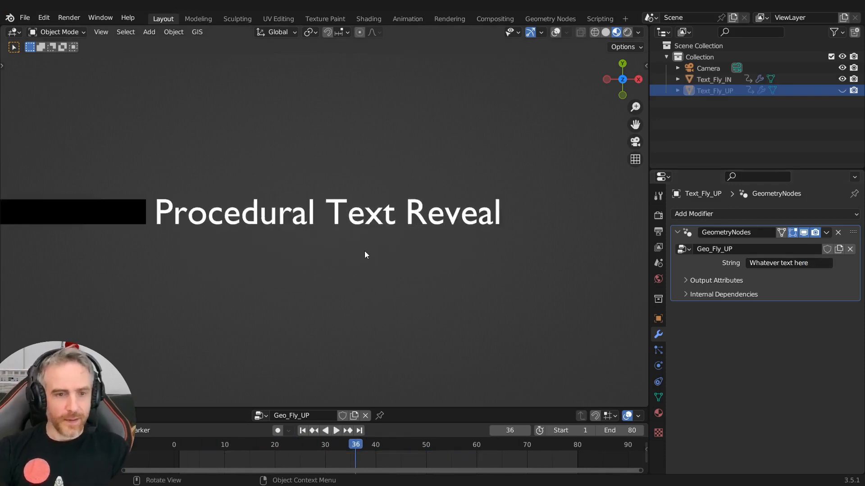
pyautogui.press('space')
pyautogui.press('KP_0')
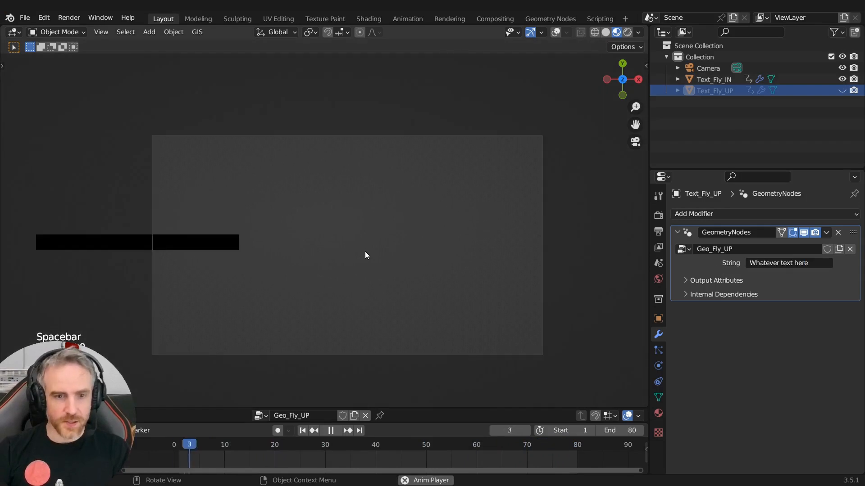
pyautogui.scroll(2, 364, 252)
pyautogui.scroll(-1, 434, 250)
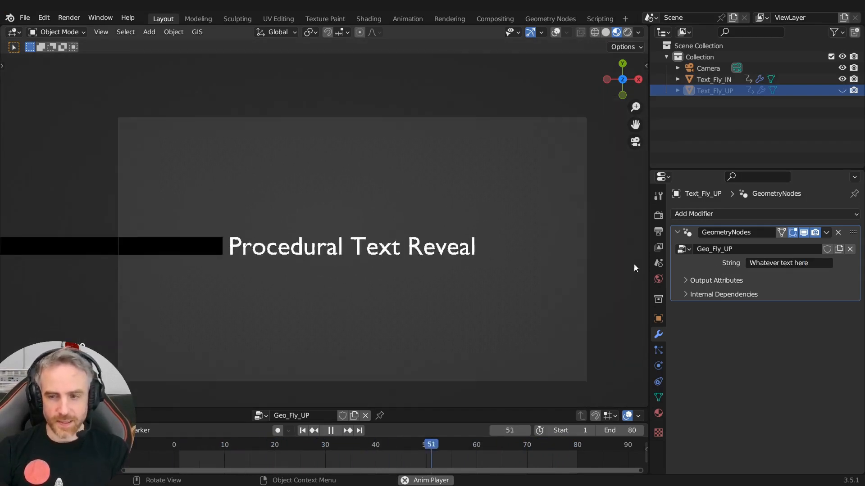
# Select Text_Fly_IN and set its geometry nodes modifier's String to "Geo Nodes".
pyautogui.click(775, 264)
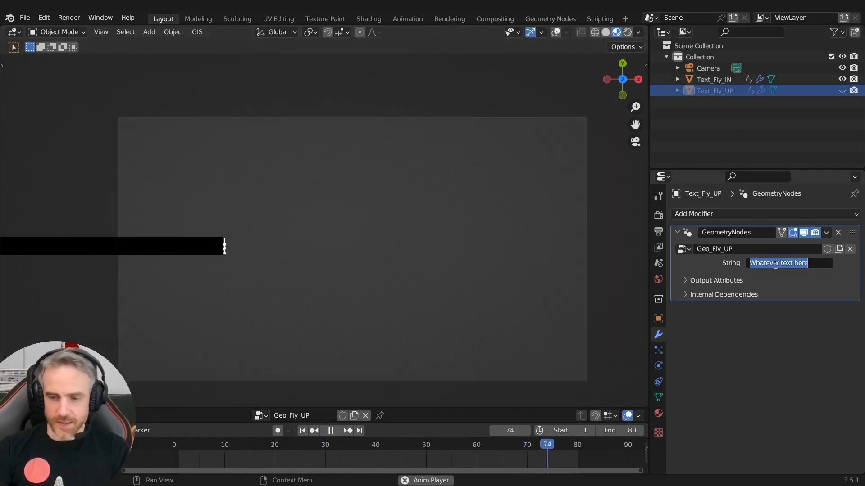
pyautogui.click(721, 80)
pyautogui.click(766, 263)
pyautogui.write('Geo Nodes')
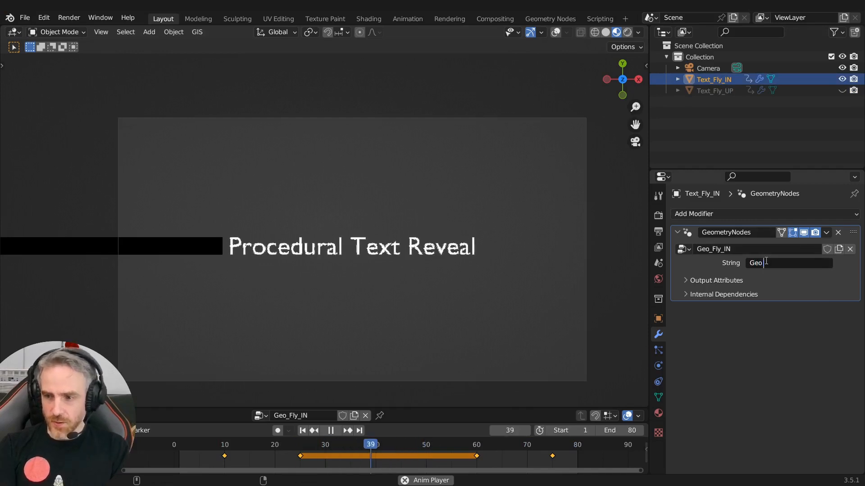
pyautogui.press('Return')
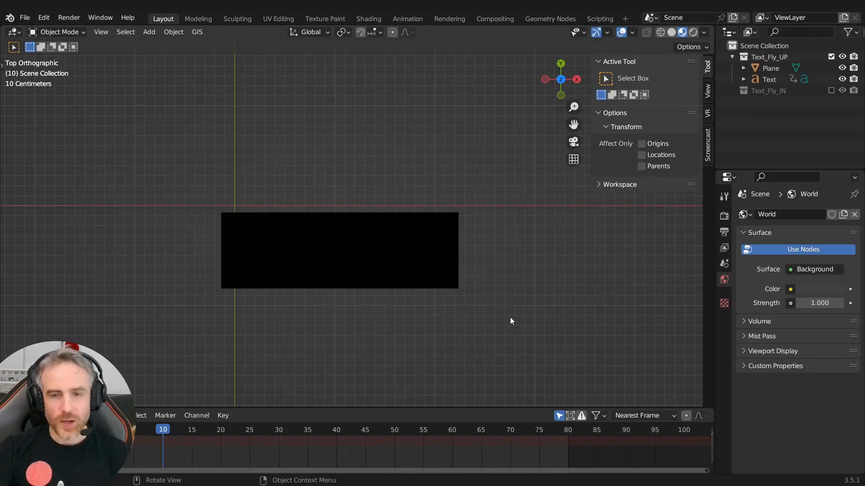
# Play the manual text animation and examine the text and its black masking plane at an angle and from above.
pyautogui.scroll(1, 437, 271)
pyautogui.scroll(-2, 419, 264)
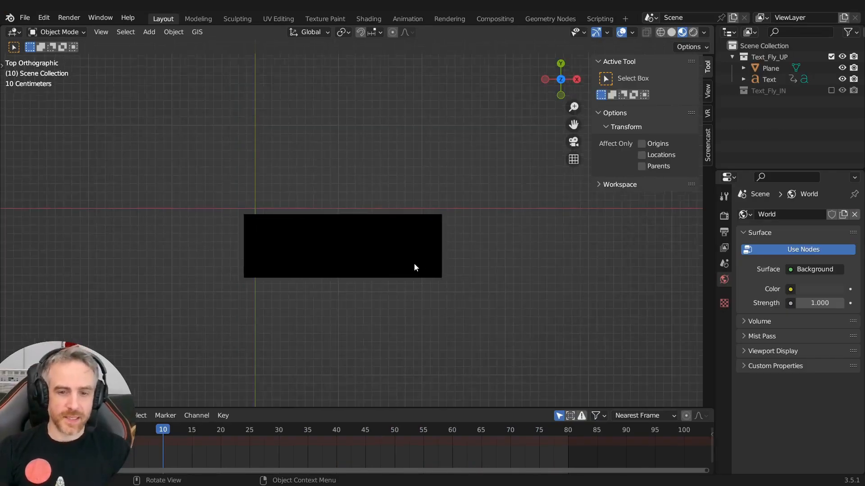
pyautogui.press('space')
pyautogui.scroll(-1, 358, 224)
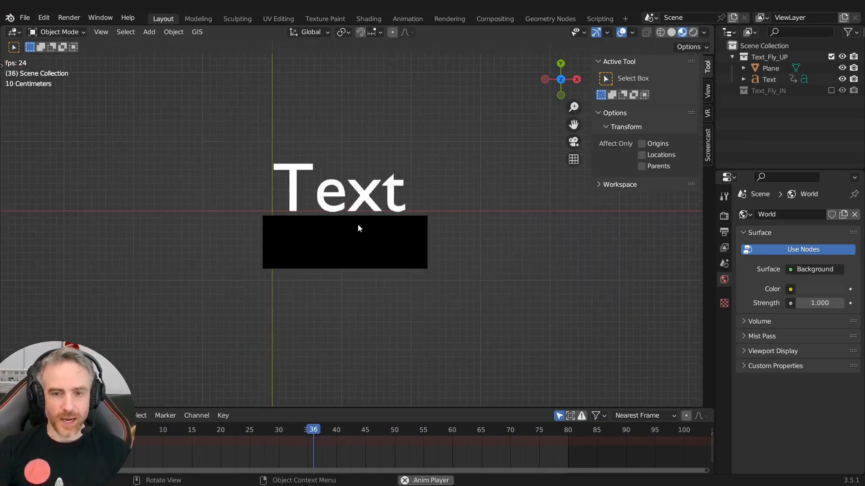
pyautogui.moveTo(366, 236); pyautogui.dragTo(428, 259, button='middle')
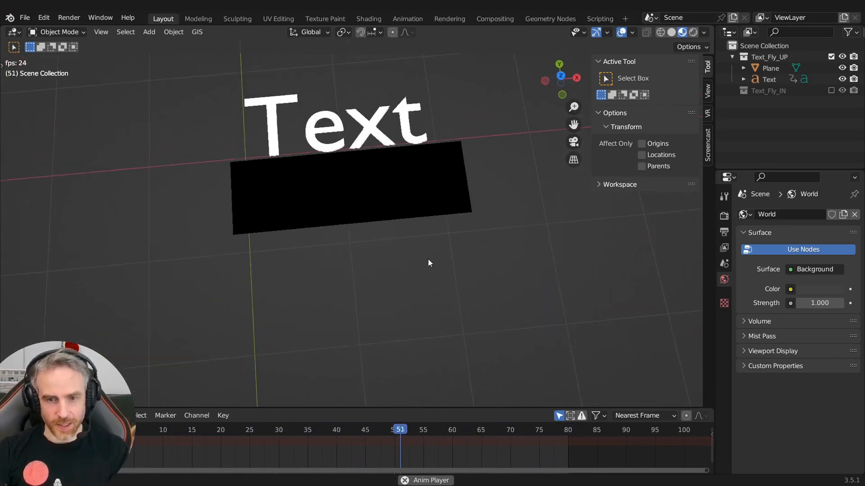
pyautogui.press('KP_7')
pyautogui.scroll(-3, 427, 258)
pyautogui.keyDown('shift'); pyautogui.moveTo(333, 260); pyautogui.dragTo(321, 291, button='middle'); pyautogui.keyUp('shift')
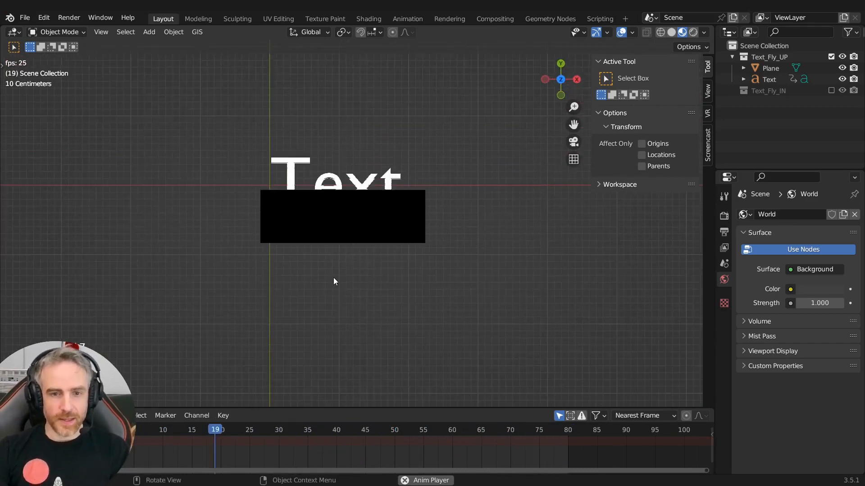
pyautogui.press('space')
# Extend the Text object in the Text_Fly_UP collection to read "Text with more words" and preview its animation.
pyautogui.click(342, 166)
pyautogui.press('Tab')
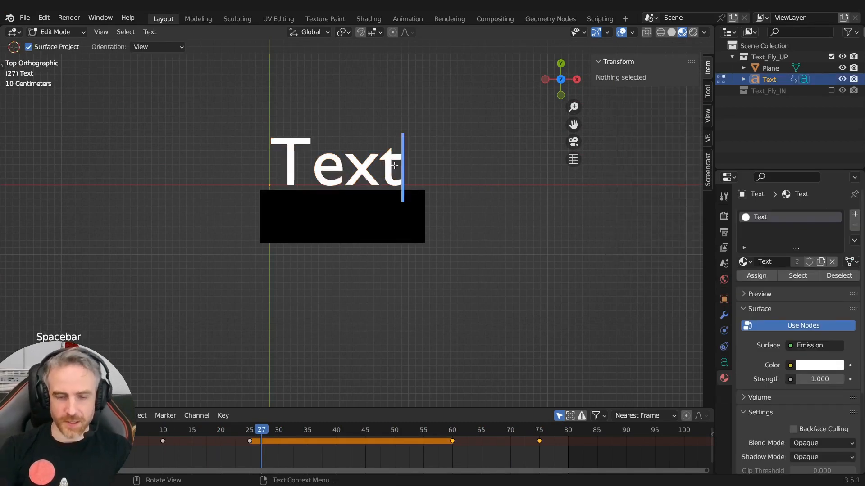
pyautogui.scroll(-4, 405, 180)
pyautogui.keyDown('shift'); pyautogui.moveTo(424, 200); pyautogui.dragTo(342, 211, button='middle'); pyautogui.keyUp('shift')
pyautogui.write('with more words')
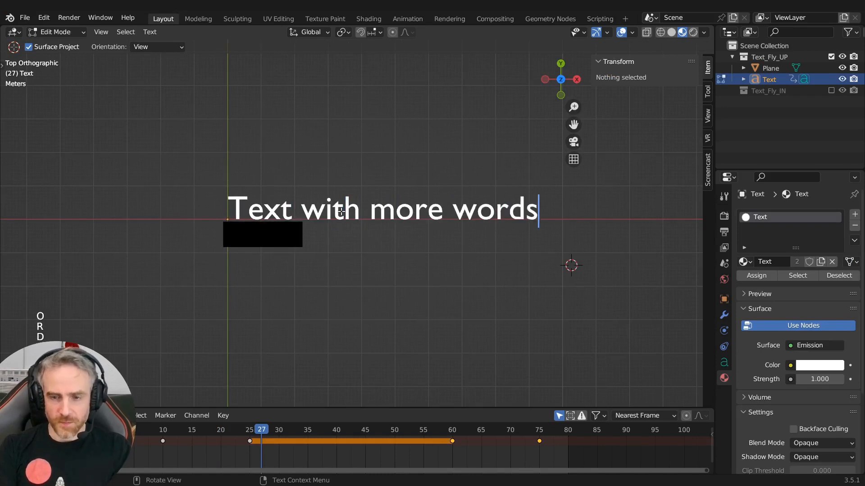
pyautogui.press('Tab')
pyautogui.press('space')
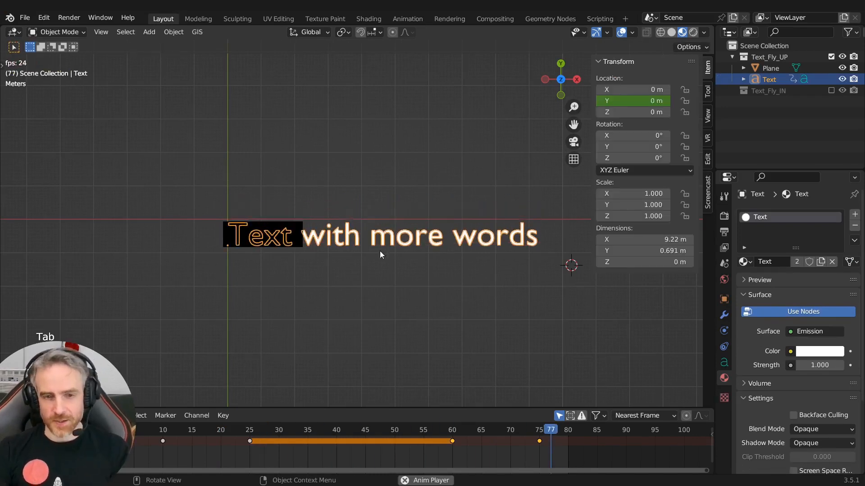
pyautogui.press('space')
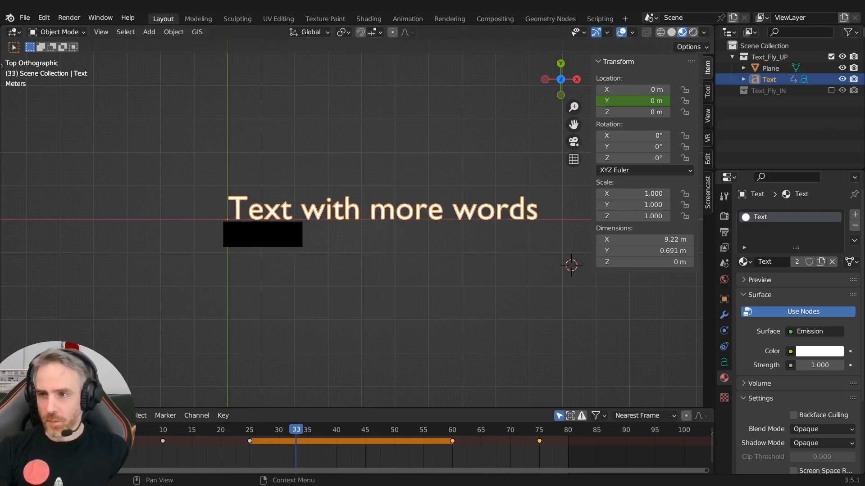
# Enable the Text_Fly_IN collection and play both text animations together.
pyautogui.click(831, 91)
pyautogui.press('space')
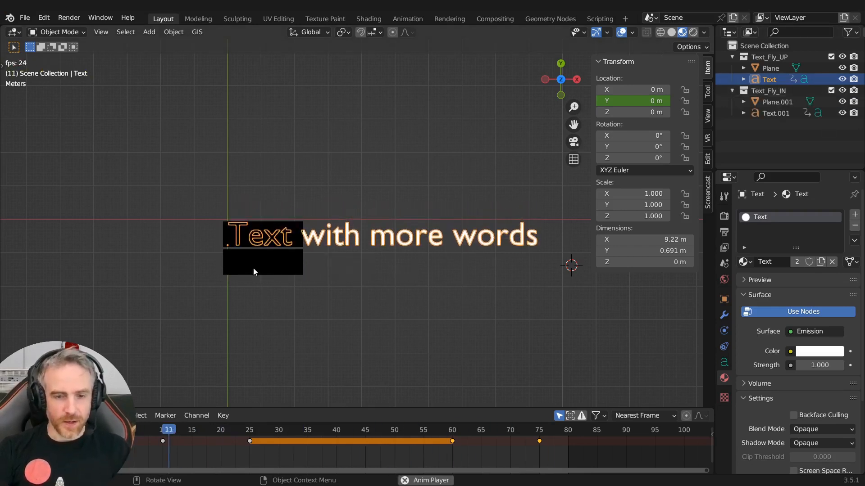
pyautogui.press('space')
# Extend the Text_Fly_IN collection's text to read "Text with more words" and preview its animation.
pyautogui.click(329, 270)
pyautogui.press('Tab')
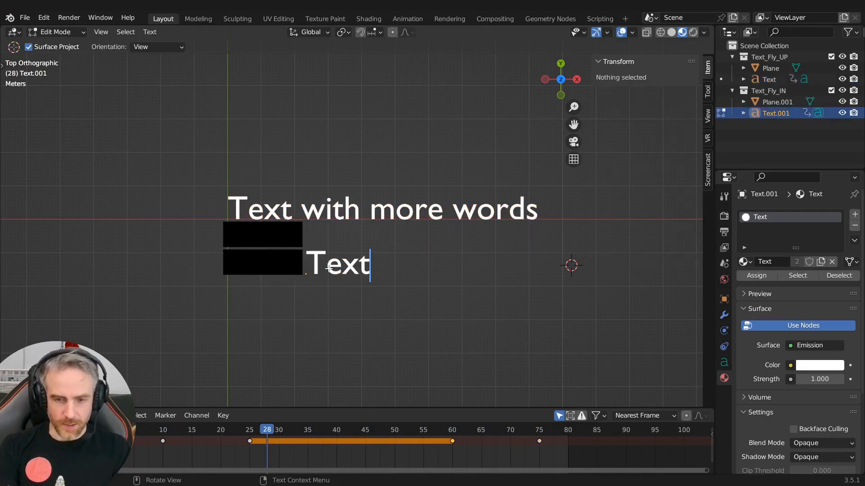
pyautogui.write('with mor')
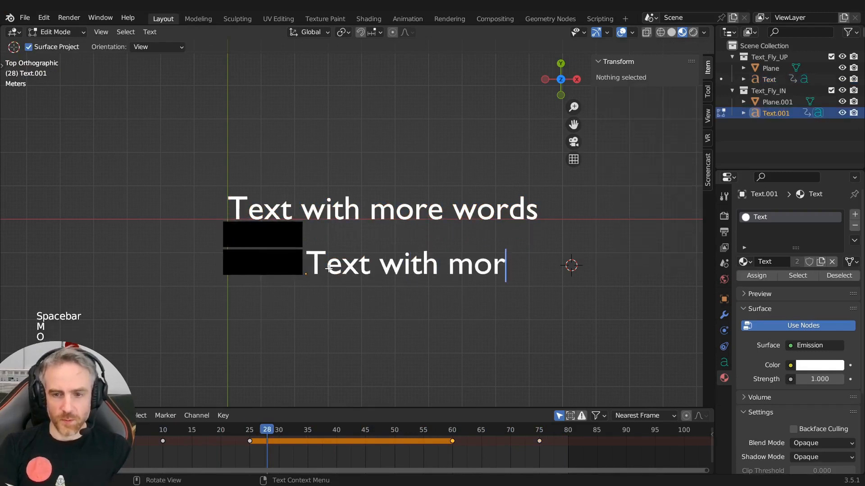
pyautogui.write('e words')
pyautogui.press('Tab')
pyautogui.press('space')
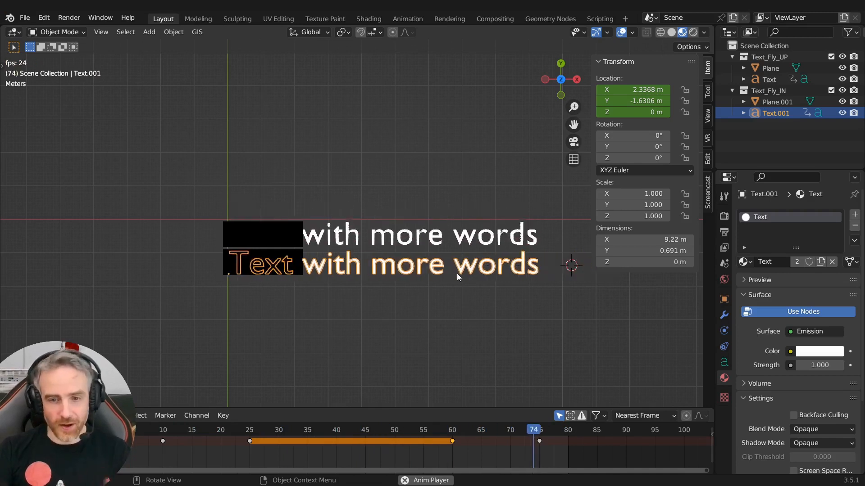
pyautogui.press('space')
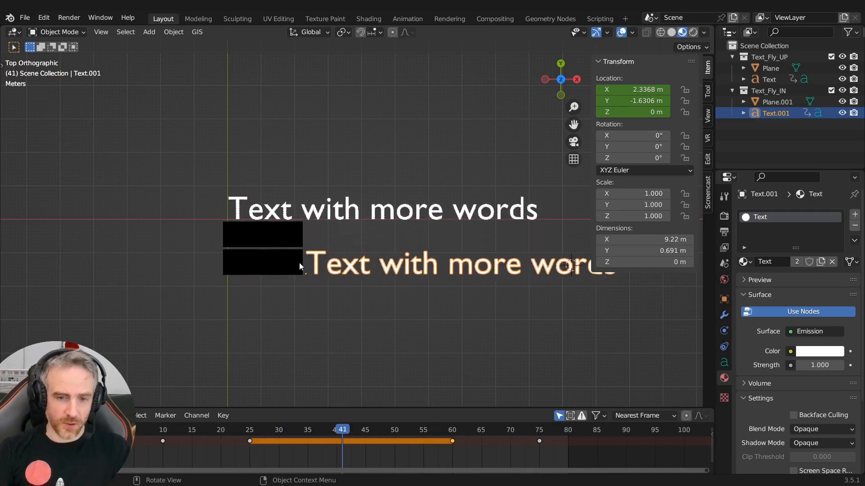
# At frame 10, move both black planes over the texts and scale them along X to about 9.55 m wide.
pyautogui.moveTo(247, 429); pyautogui.dragTo(164, 430)
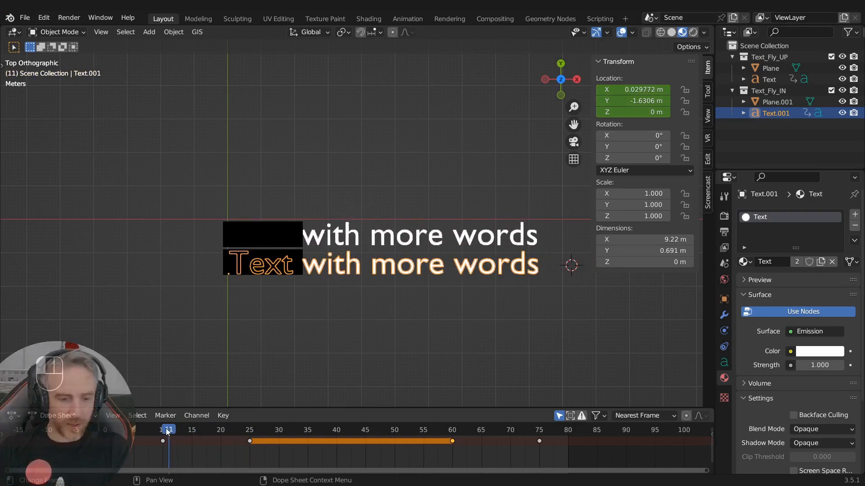
pyautogui.click(276, 228)
pyautogui.keyDown('shift'); pyautogui.click(268, 256); pyautogui.keyUp('shift')
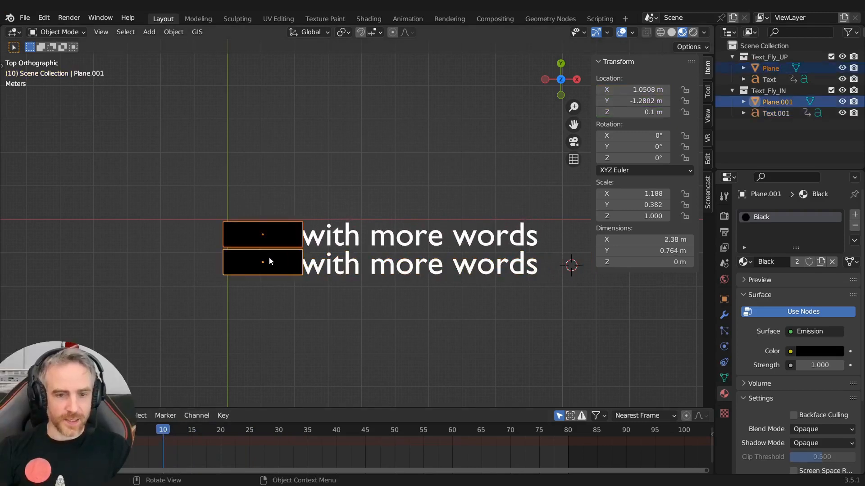
pyautogui.press('g')
pyautogui.press('s')
pyautogui.press('x')
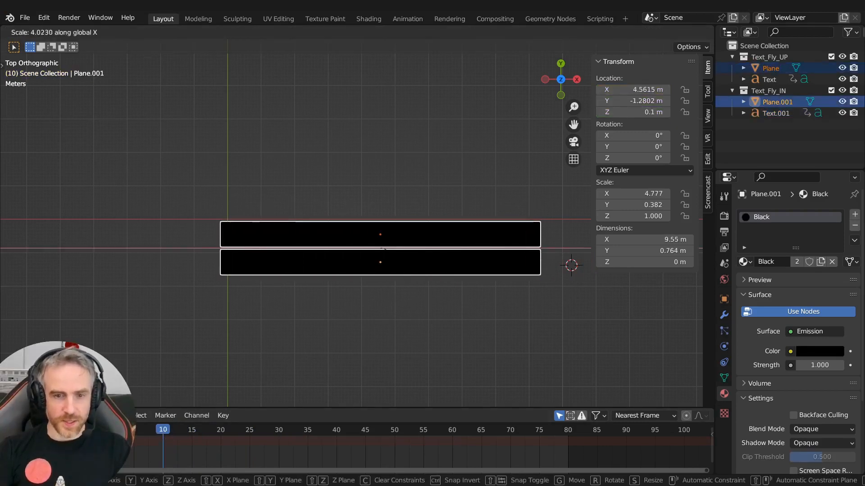
pyautogui.click(390, 303)
# Play the animation to check how the widened planes mask both texts.
pyautogui.press('space')
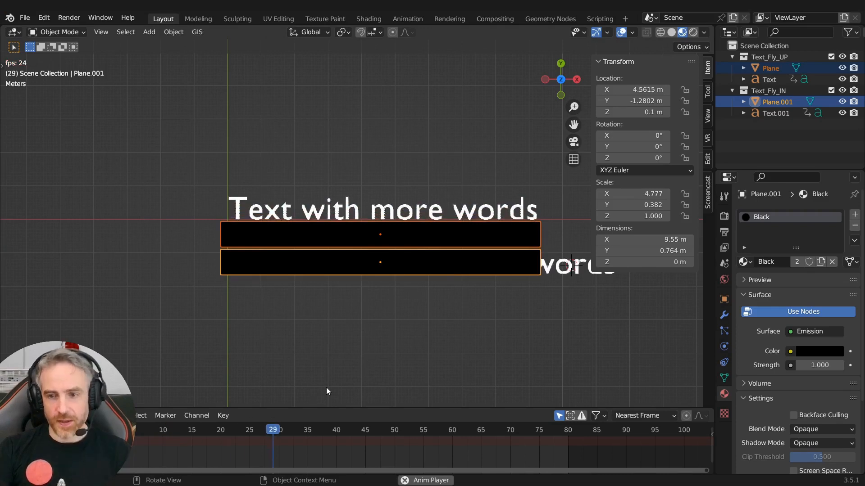
pyautogui.scroll(-2, 369, 343)
pyautogui.keyDown('shift'); pyautogui.moveTo(406, 263); pyautogui.dragTo(272, 275, button='middle'); pyautogui.keyUp('shift')
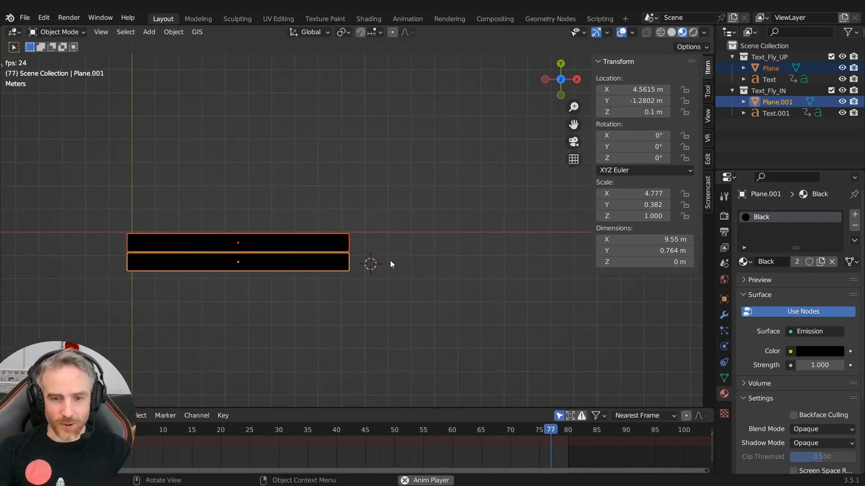
pyautogui.press('space')
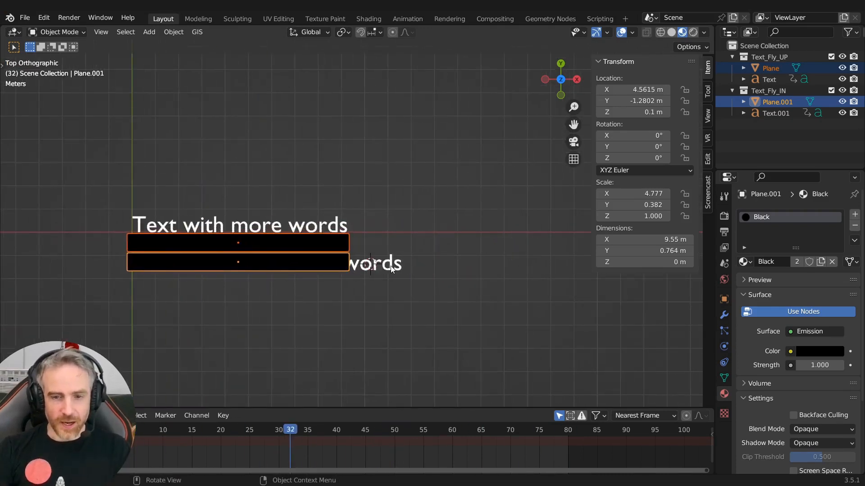
# At frame 25, move the Text_Fly_IN text along X to 9.542 m, past the black plane, and replace its X location keyframe.
pyautogui.click(390, 266)
pyautogui.press('Down')
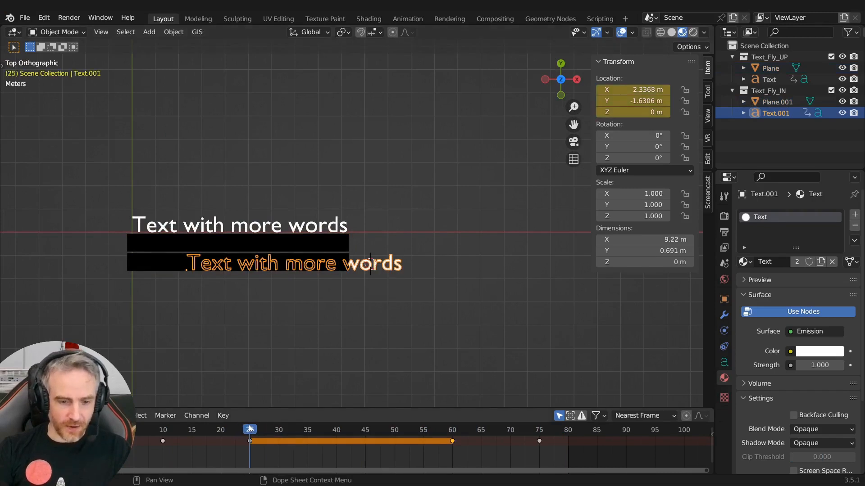
pyautogui.press('g')
pyautogui.click(386, 251)
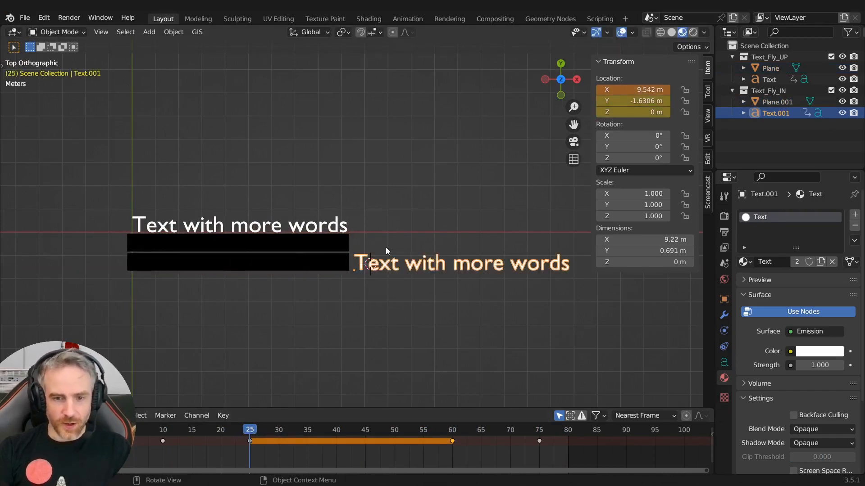
pyautogui.rightClick(611, 95)
pyautogui.click(611, 94)
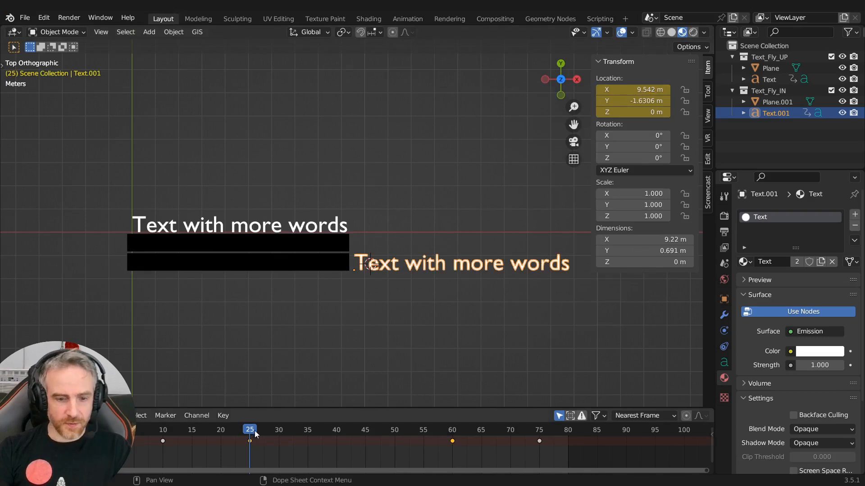
# Duplicate the text's frame 25 keyframe onto frame 60 and play the animation to check the corrected fly-in.
pyautogui.click(250, 439)
pyautogui.hotkey('shift', 'd')
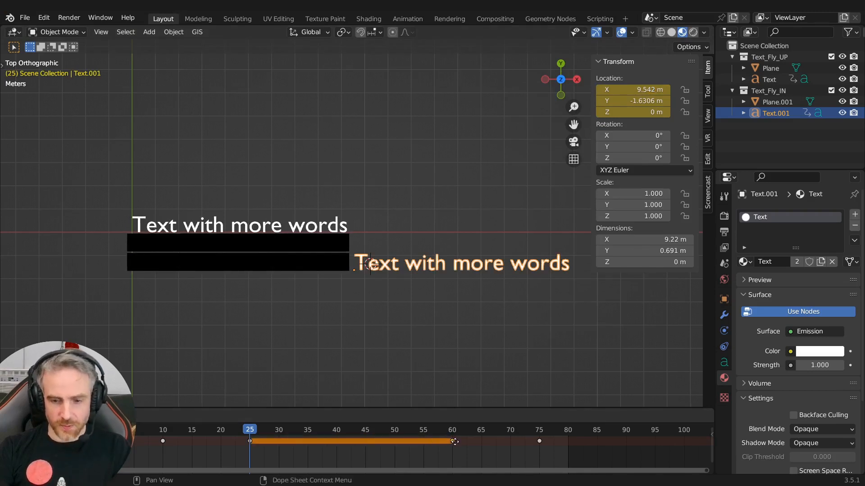
pyautogui.click(454, 442)
pyautogui.press('space')
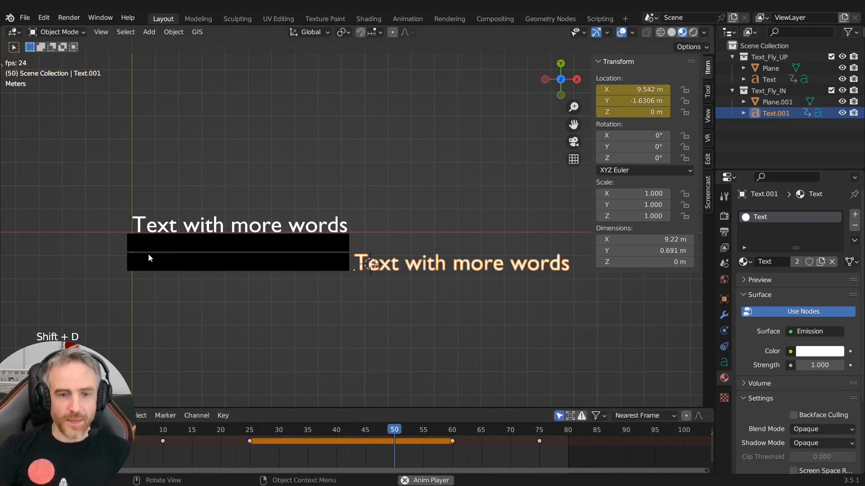
pyautogui.keyDown('shift'); pyautogui.moveTo(345, 286); pyautogui.dragTo(425, 283, button='middle'); pyautogui.keyUp('shift')
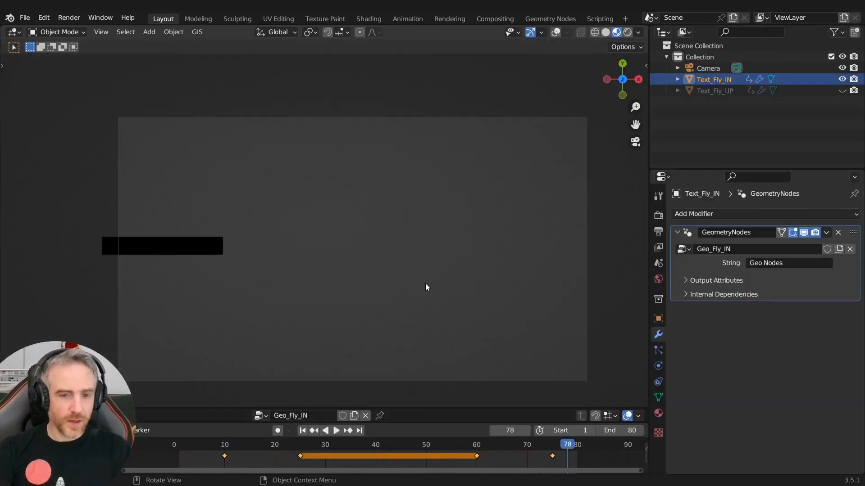
# In the geometry nodes scene, hide Text_Fly_IN, show and select Text_Fly_UP, and preview its animation.
pyautogui.press('space')
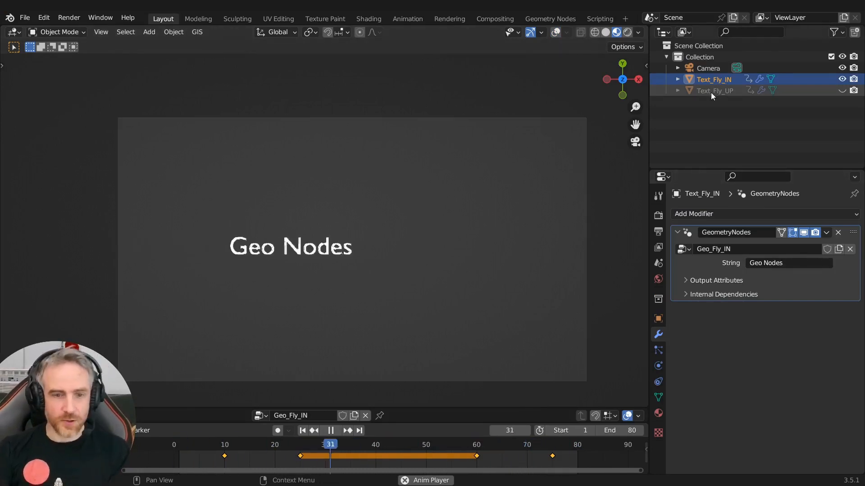
pyautogui.keyDown('ctrl'); pyautogui.click(841, 90); pyautogui.keyUp('ctrl')
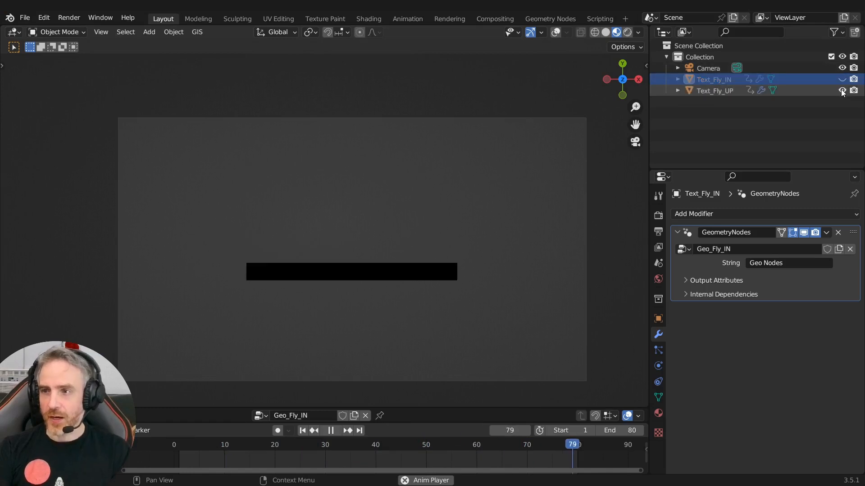
pyautogui.moveTo(416, 408); pyautogui.dragTo(416, 349)
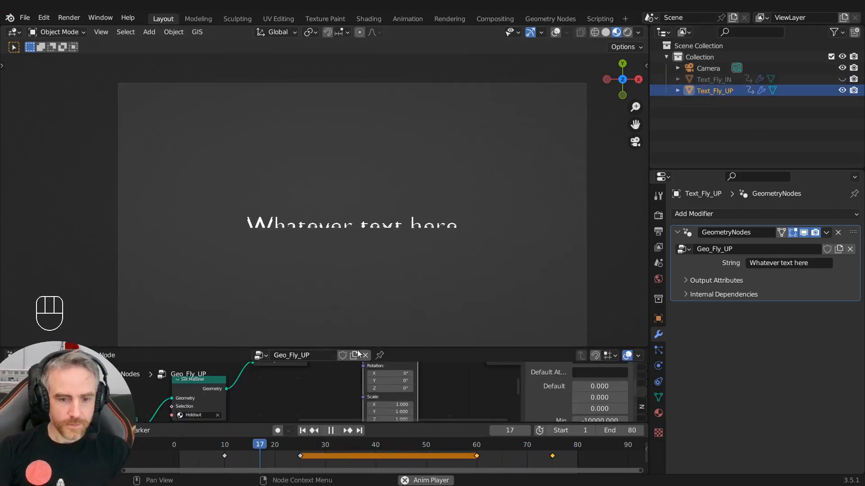
pyautogui.moveTo(440, 349); pyautogui.dragTo(437, 409)
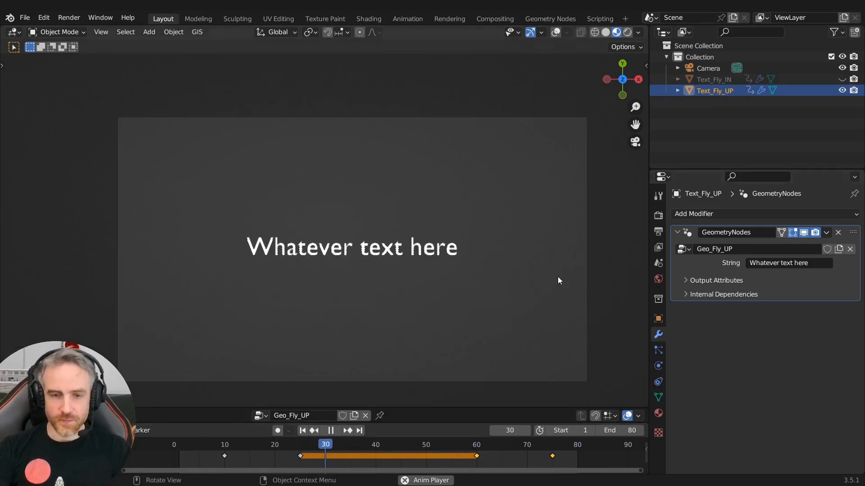
pyautogui.press('space')
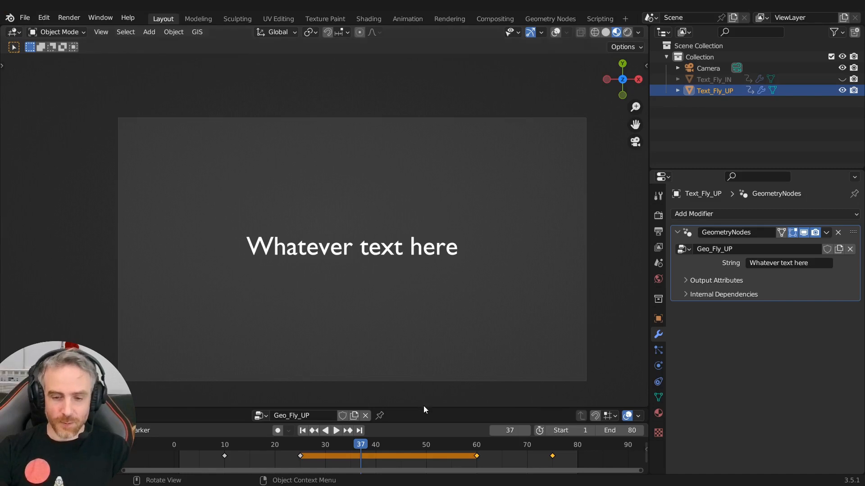
# Enlarge the node editor to full screen and examine the whole Geo_Fly_UP node tree.
pyautogui.moveTo(423, 407); pyautogui.dragTo(432, 220)
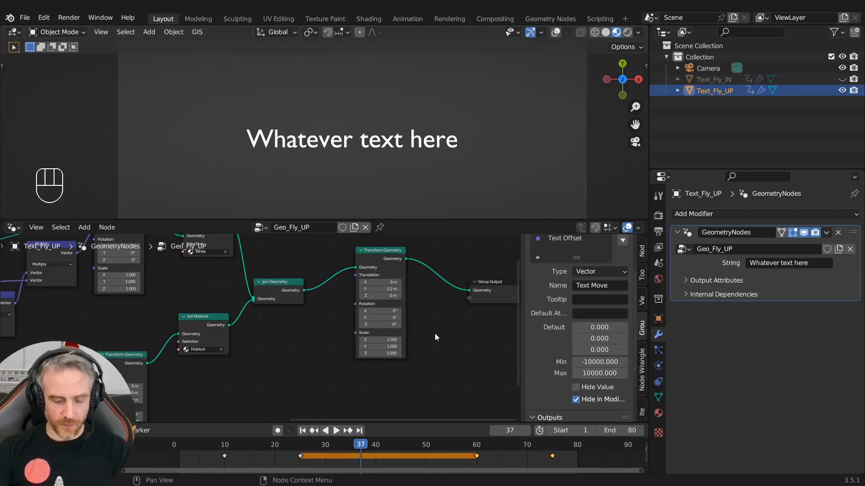
pyautogui.hotkey('ctrl', 'space')
pyautogui.scroll(-9, 446, 324)
pyautogui.moveTo(438, 323); pyautogui.dragTo(541, 315, button='middle')
pyautogui.scroll(-1, 535, 316)
pyautogui.keyDown('shift'); pyautogui.scroll(-1, 534, 316); pyautogui.keyUp('shift')
pyautogui.scroll(-3, 534, 316)
pyautogui.scroll(-1, 533, 317)
pyautogui.moveTo(534, 318); pyautogui.dragTo(543, 325, button='middle')
# Rearrange the Geo_Fly_UP nodes, repositioning the text nodes and the transform and material group for a clearer layout.
pyautogui.moveTo(127, 218); pyautogui.dragTo(214, 222)
pyautogui.press('g')
pyautogui.click(226, 263)
pyautogui.moveTo(154, 238); pyautogui.dragTo(180, 219)
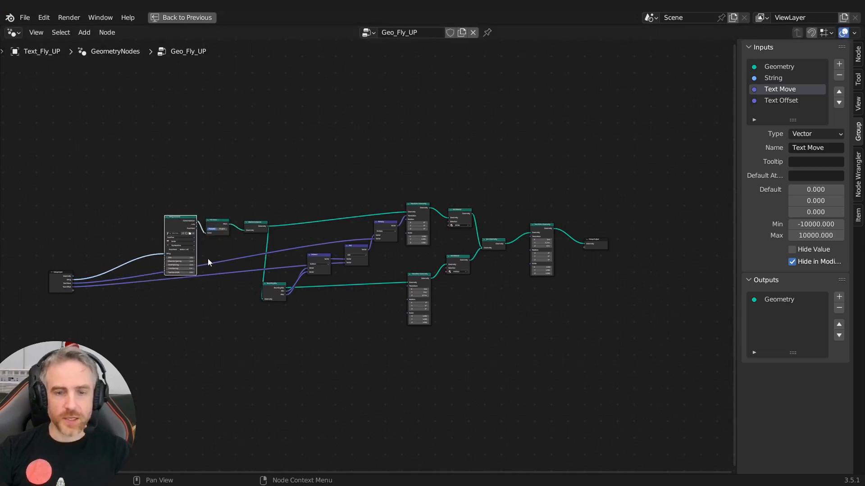
pyautogui.moveTo(286, 161); pyautogui.dragTo(568, 351)
pyautogui.press('g')
pyautogui.click(576, 339)
pyautogui.moveTo(607, 245); pyautogui.dragTo(626, 245)
pyautogui.scroll(2, 591, 299)
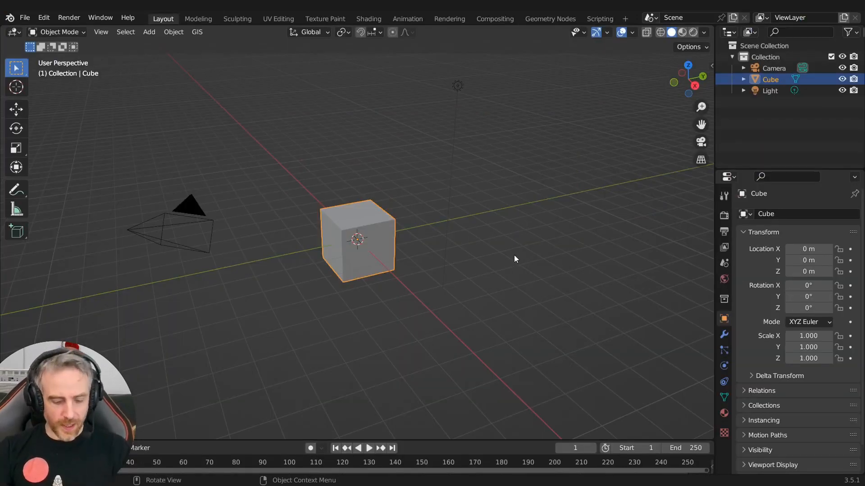
# Delete the default camera, cube and light from the new scene.
pyautogui.press('a')
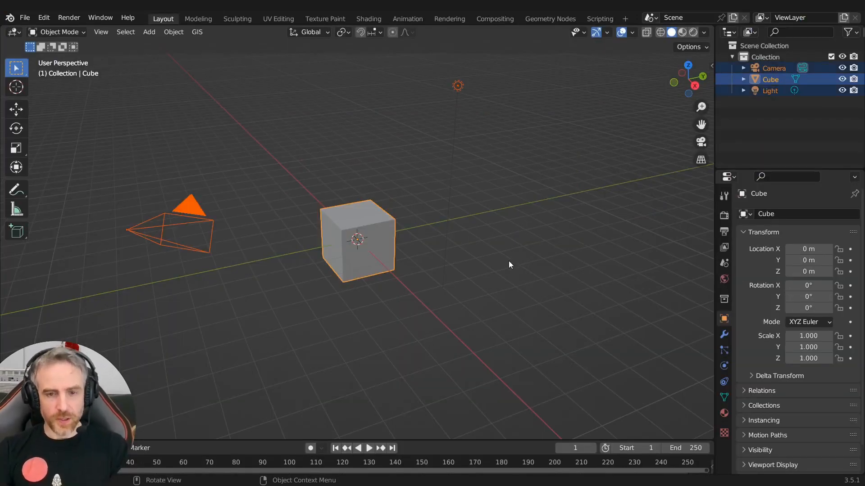
pyautogui.press('x')
pyautogui.click(410, 228)
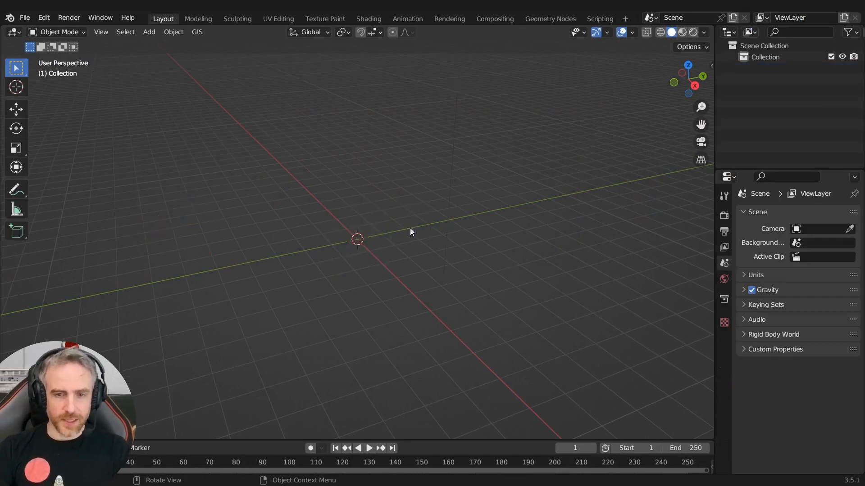
# Switch to the top view and add a Single Vert mesh at the origin.
pyautogui.press('KP_7')
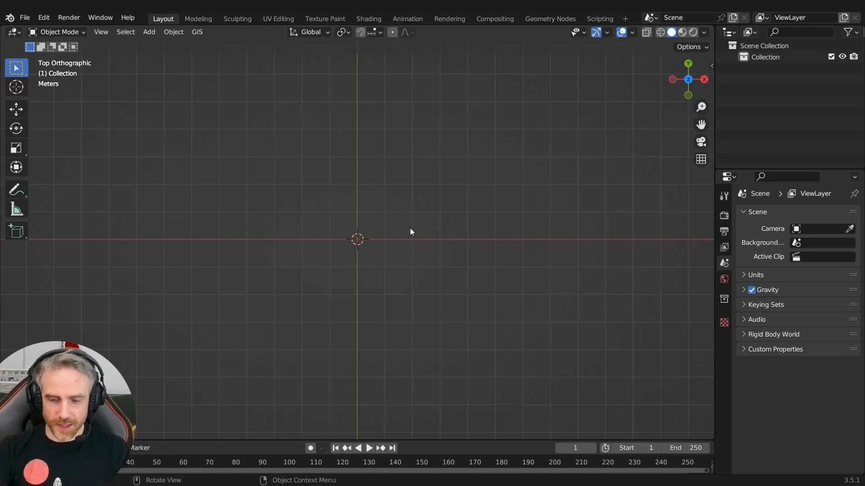
pyautogui.hotkey('shift', 'a')
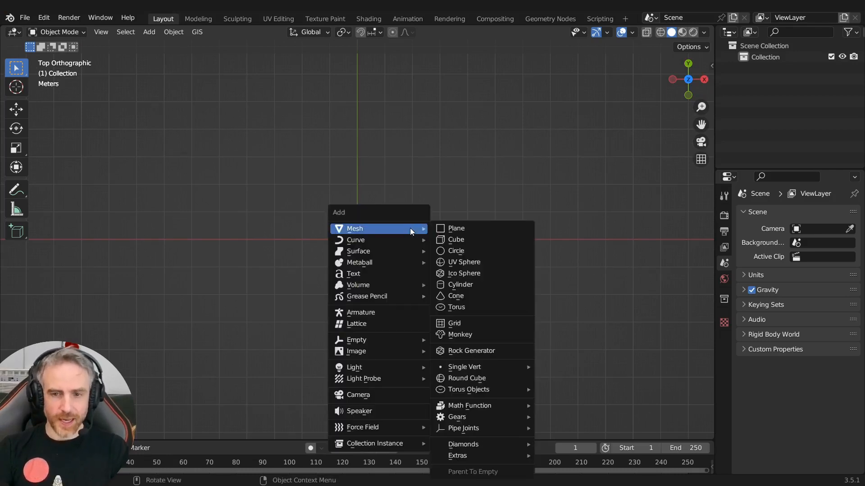
pyautogui.moveTo(455, 367)
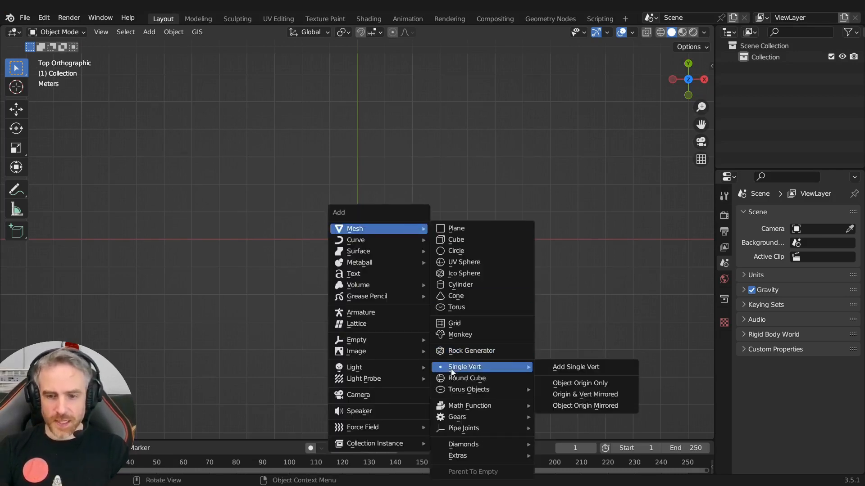
pyautogui.click(551, 366)
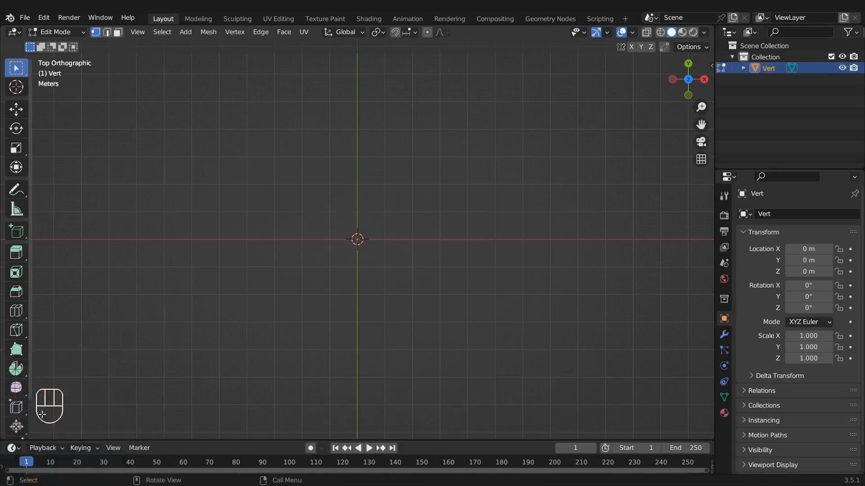
# Hide the viewport tools, split the viewport horizontally and turn the lower area into a Geometry Node Editor.
pyautogui.press('t')
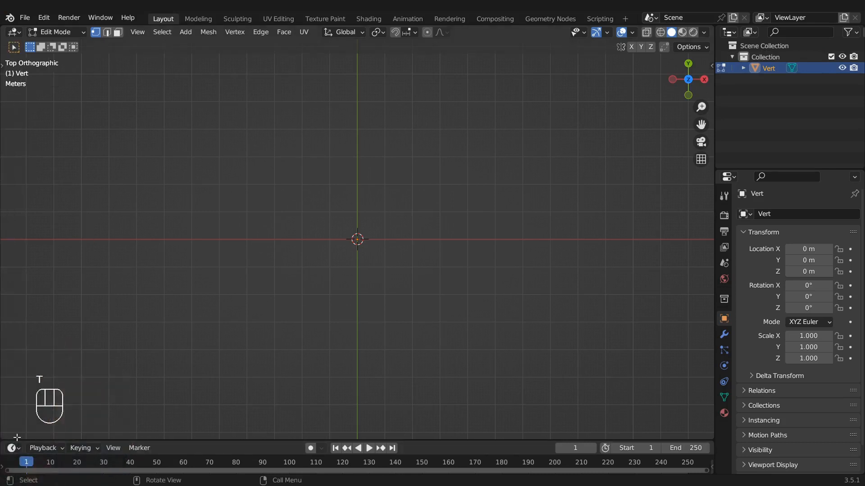
pyautogui.moveTo(3, 437); pyautogui.dragTo(5, 248)
pyautogui.click(14, 254)
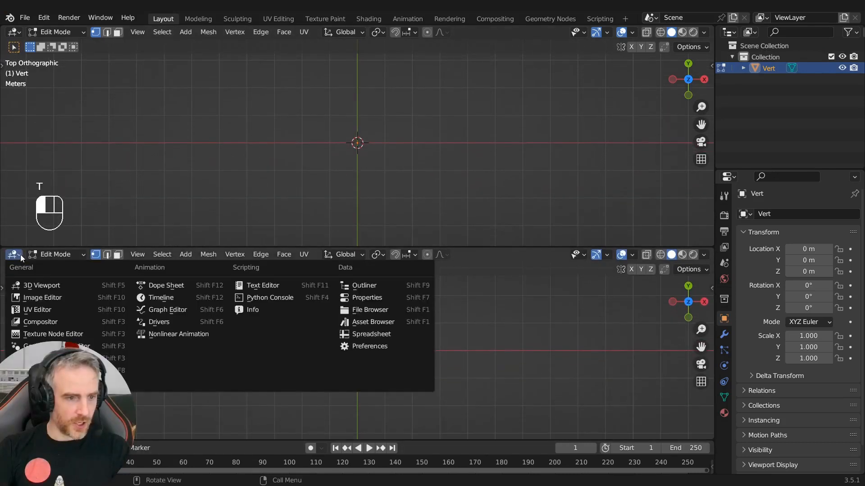
pyautogui.click(41, 345)
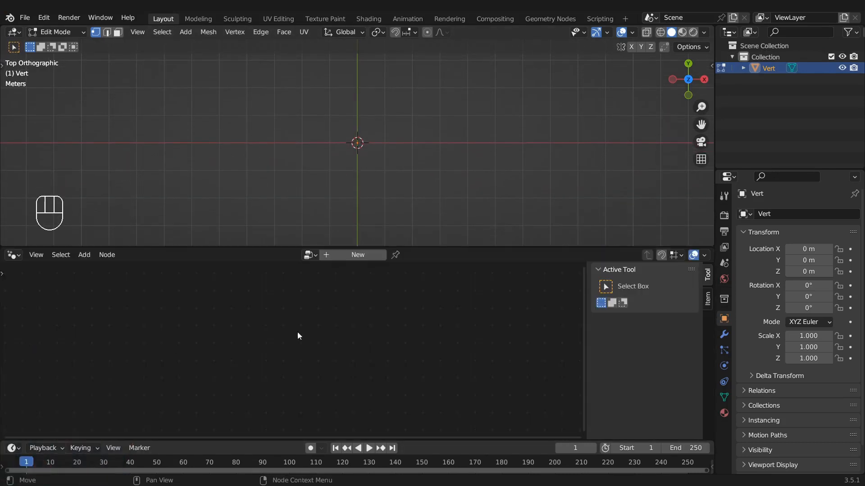
# Create a new geometry node tree on the single vertex and frame all its nodes.
pyautogui.click(345, 256)
pyautogui.press('a')
pyautogui.press('Home')
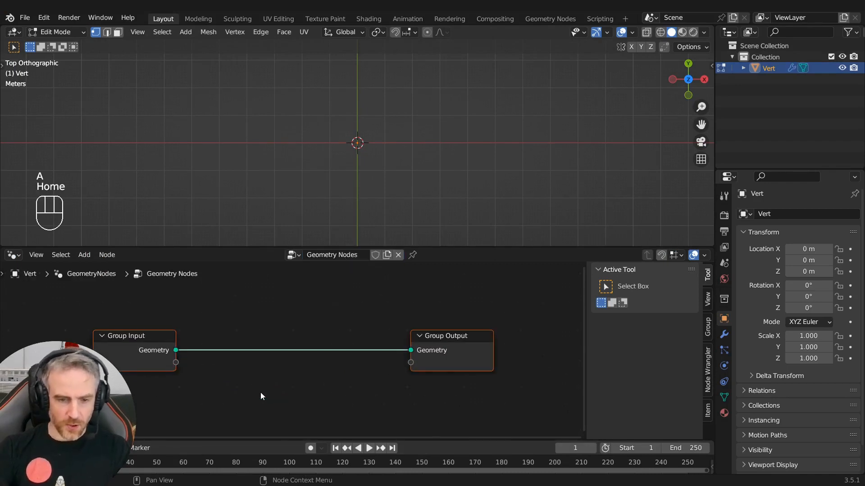
# Spread the Group Input and Group Output nodes far apart and cut the link between them.
pyautogui.press('s')
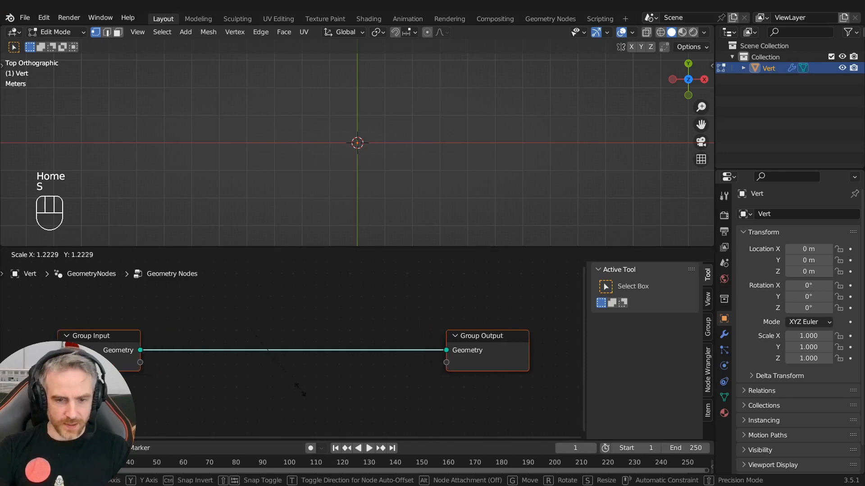
pyautogui.click(306, 394)
pyautogui.scroll(-4, 305, 388)
pyautogui.press('s')
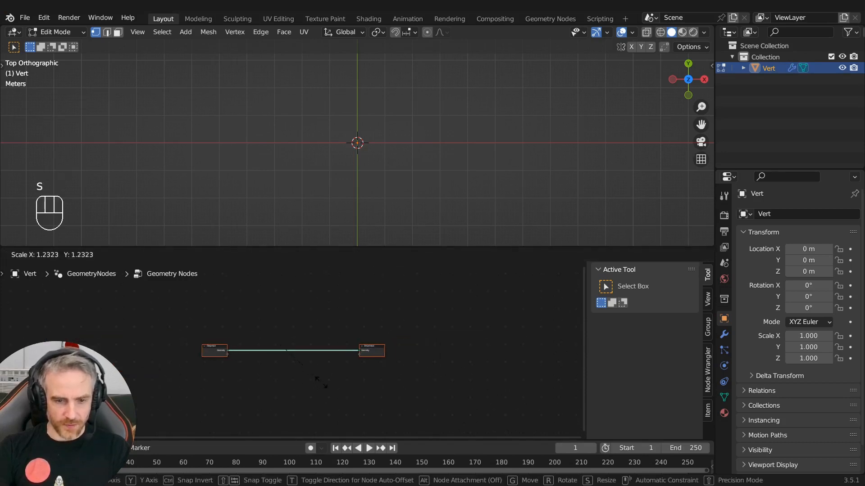
pyautogui.click(417, 378)
pyautogui.keyDown('ctrl'); pyautogui.moveTo(212, 301); pyautogui.dragTo(132, 377, button='right'); pyautogui.keyUp('ctrl')
# Add a String to Curves node between Group Input and Group Output.
pyautogui.hotkey('shift', 'a')
pyautogui.moveTo(189, 248)
pyautogui.click(189, 233)
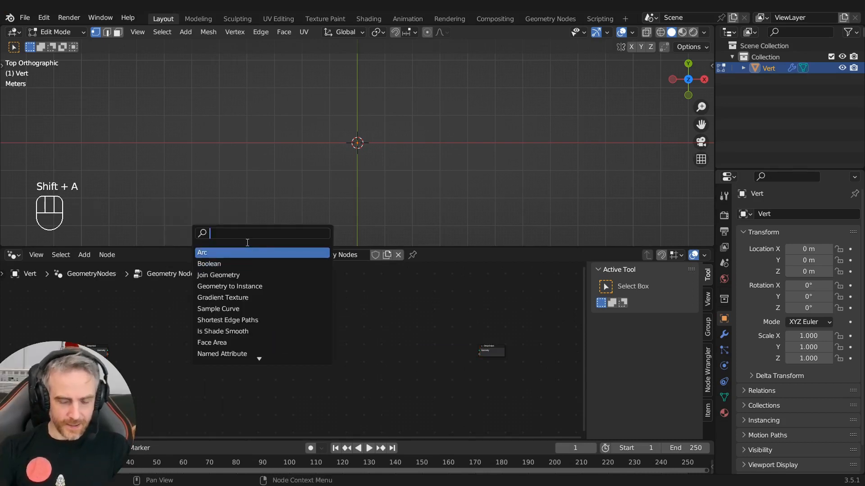
pyautogui.write('string to')
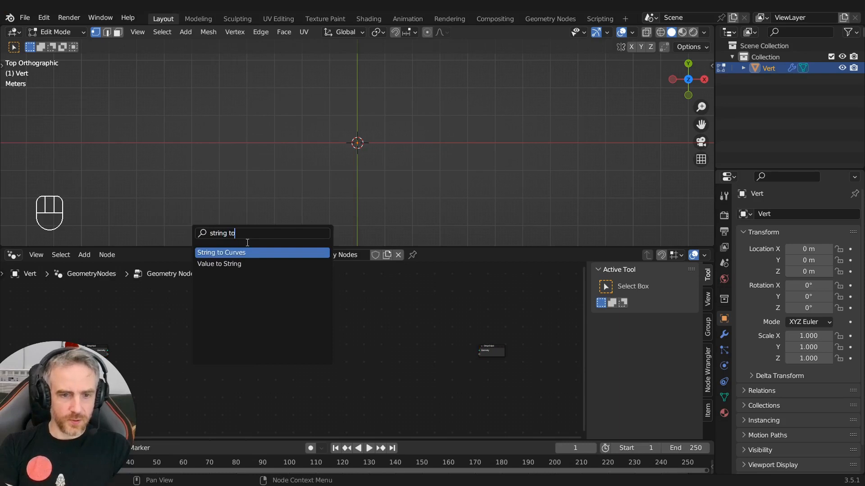
pyautogui.press('Return')
pyautogui.click(328, 322)
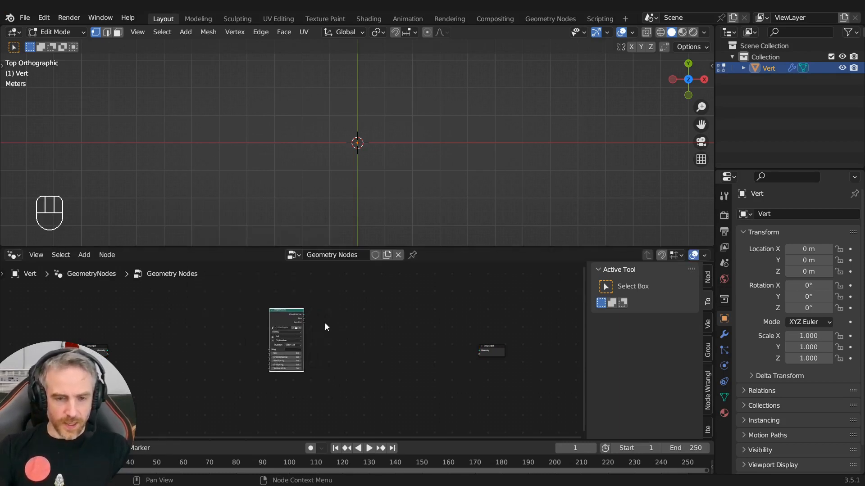
# Connect the Curve Instances output of String to Curves to the Group Output's Geometry input.
pyautogui.scroll(3, 334, 345)
pyautogui.moveTo(334, 346); pyautogui.dragTo(249, 366, button='middle')
pyautogui.moveTo(227, 312); pyautogui.dragTo(508, 369)
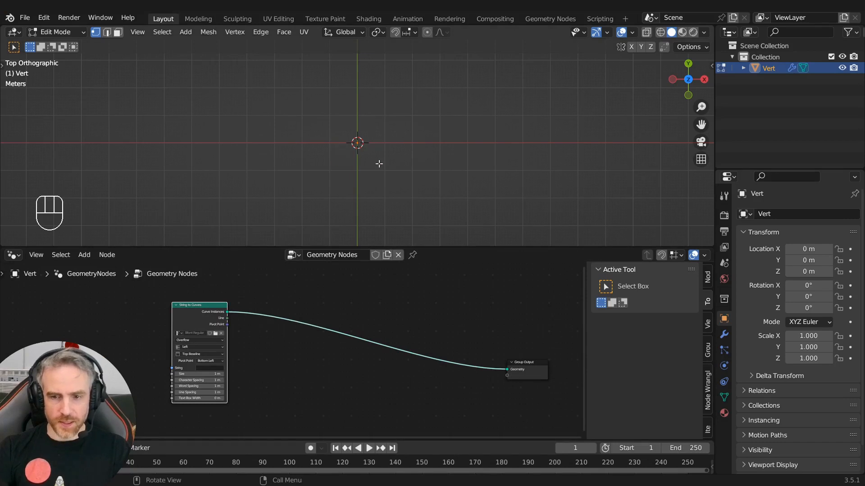
# Set the String value of the String to Curves node to "This is a string" and view the text outlines.
pyautogui.press('KP_Decimal')
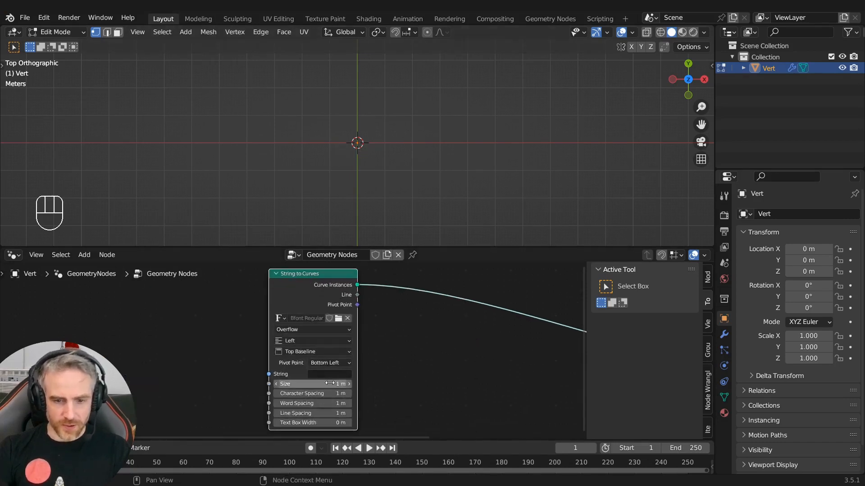
pyautogui.click(329, 375)
pyautogui.write('This')
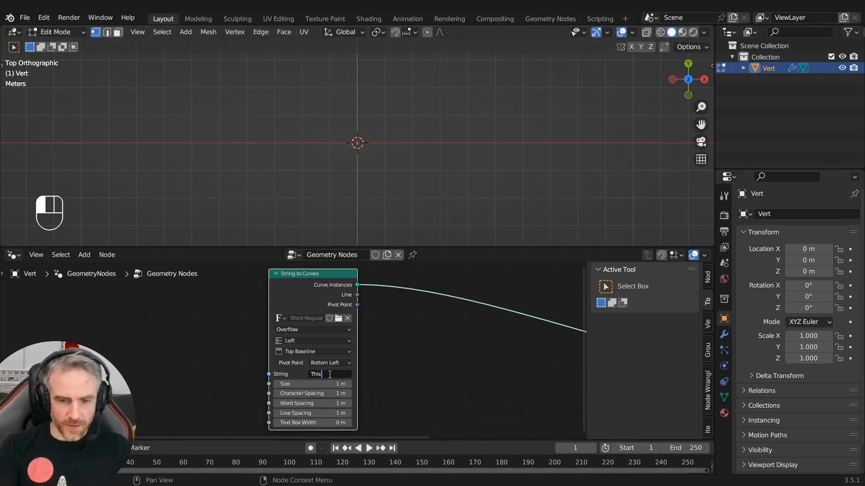
pyautogui.write(' is a string')
pyautogui.press('Return')
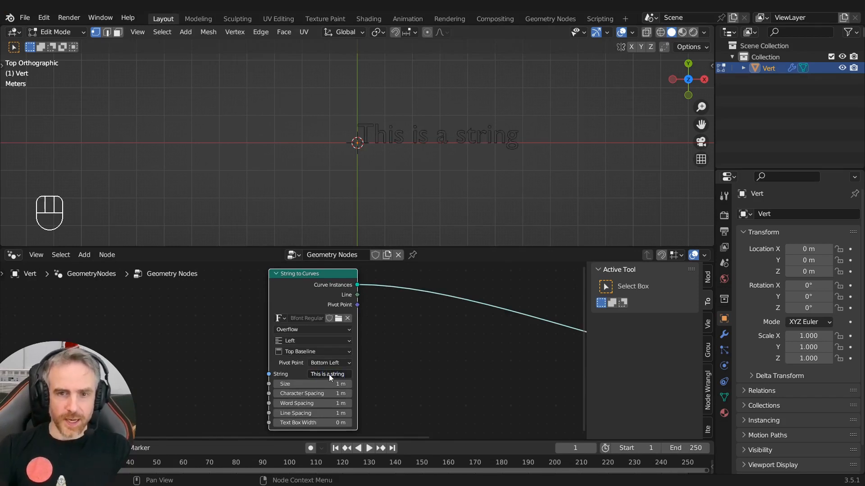
pyautogui.scroll(-3, 351, 159)
pyautogui.scroll(2, 353, 166)
pyautogui.scroll(-4, 355, 171)
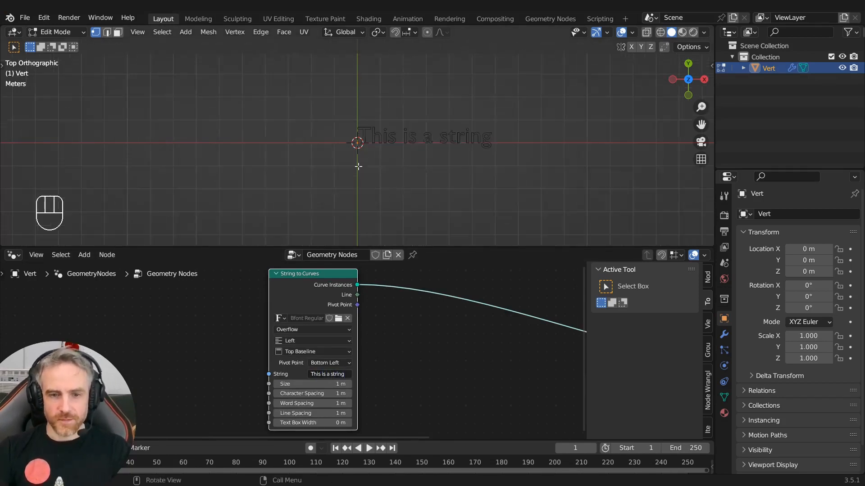
pyautogui.scroll(2, 378, 155)
pyautogui.scroll(-3, 349, 166)
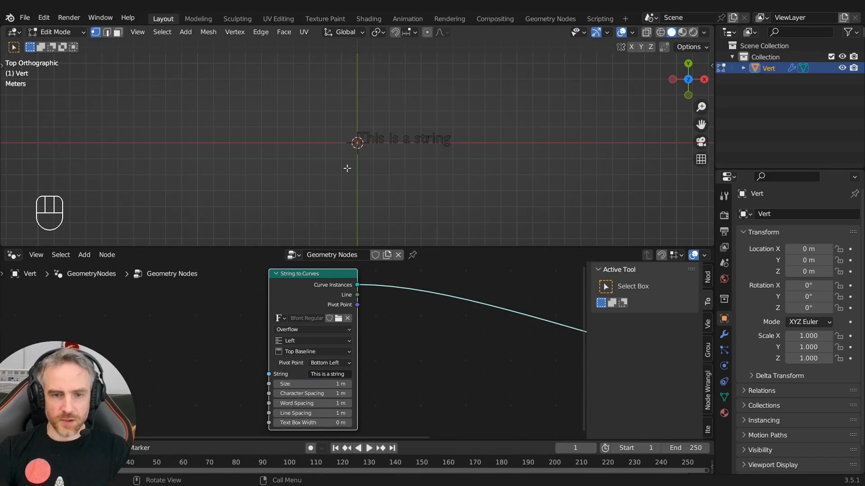
# Reposition the Group Input and String to Curves nodes to tidy the node layout.
pyautogui.scroll(-10, 229, 306)
pyautogui.moveTo(114, 362); pyautogui.dragTo(150, 342)
pyautogui.moveTo(295, 326); pyautogui.dragTo(308, 316)
pyautogui.scroll(3, 324, 324)
pyautogui.moveTo(287, 335); pyautogui.dragTo(193, 348, button='middle')
pyautogui.scroll(2, 241, 342)
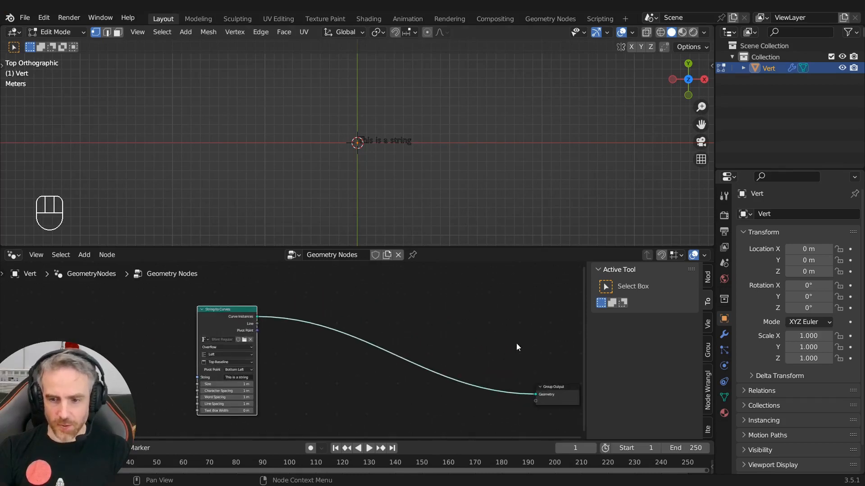
# Insert a Fill Curve node between String to Curves and Group Output to fill the letter outlines.
pyautogui.scroll(8, 397, 135)
pyautogui.keyDown('shift'); pyautogui.moveTo(398, 145); pyautogui.dragTo(353, 171, button='middle'); pyautogui.keyUp('shift')
pyautogui.scroll(-2, 397, 153)
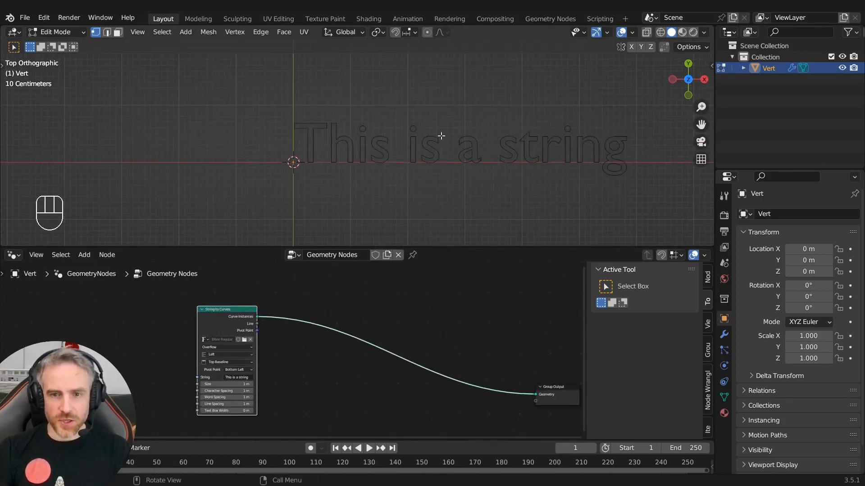
pyautogui.moveTo(440, 135); pyautogui.dragTo(423, 170, button='middle')
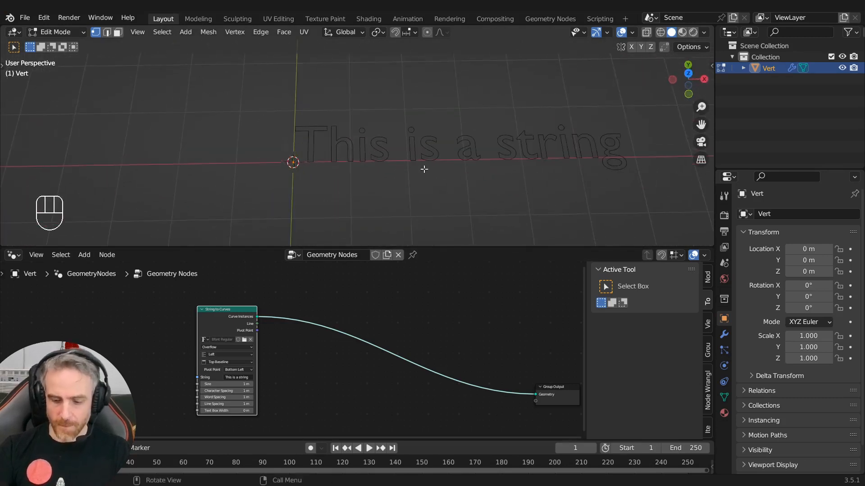
pyautogui.press('KP_7')
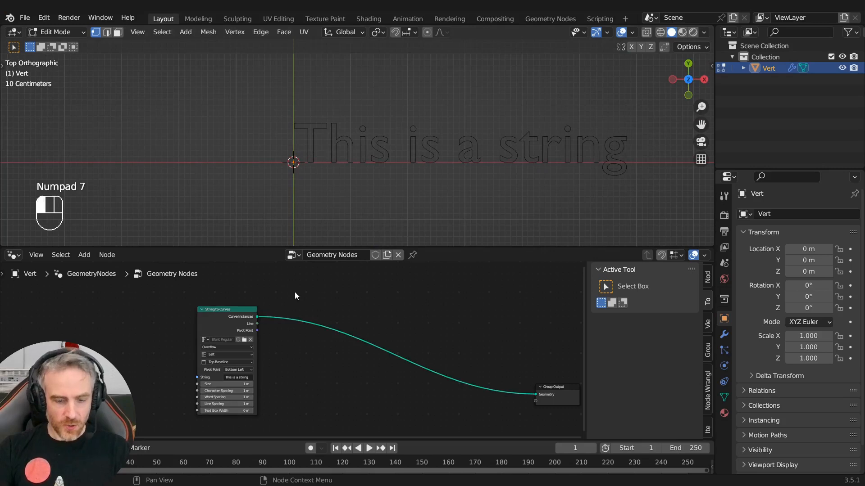
pyautogui.hotkey('shift', 'a')
pyautogui.click(284, 275)
pyautogui.write('f')
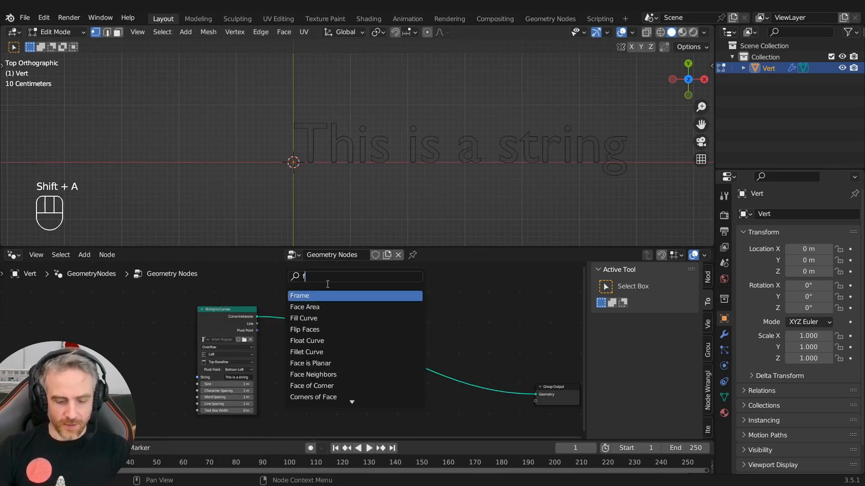
pyautogui.press('Down')
pyautogui.press('Down')
pyautogui.press('Return')
pyautogui.click(316, 359)
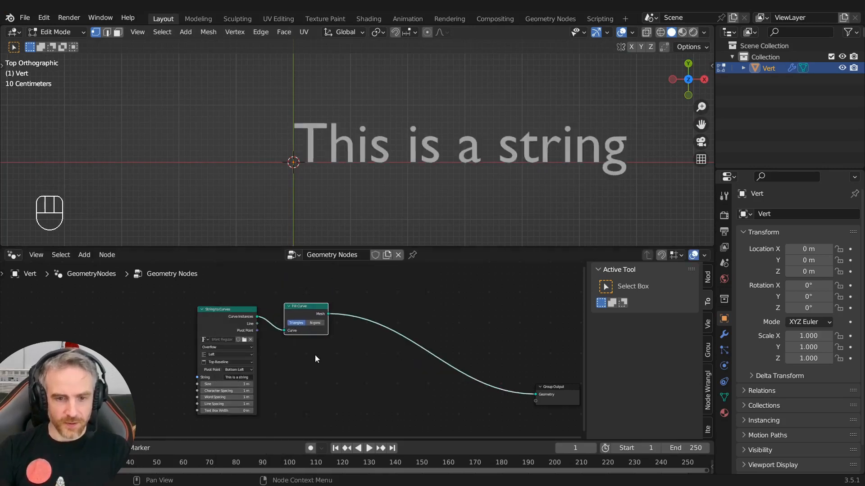
pyautogui.scroll(-1, 468, 191)
pyautogui.keyDown('shift'); pyautogui.moveTo(468, 191); pyautogui.dragTo(408, 207, button='middle'); pyautogui.keyUp('shift')
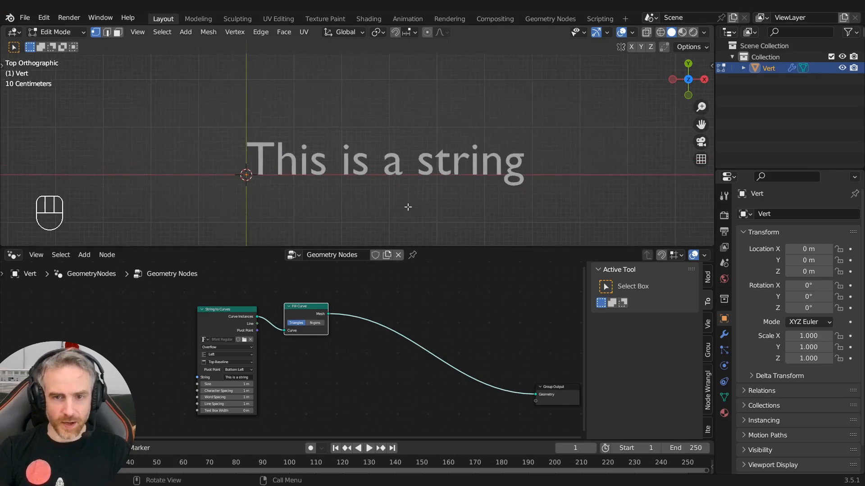
# Try to link the String input of String to Curves to the Group Input node.
pyautogui.scroll(-2, 236, 353)
pyautogui.moveTo(182, 329); pyautogui.dragTo(296, 307, button='middle')
pyautogui.scroll(2, 317, 359)
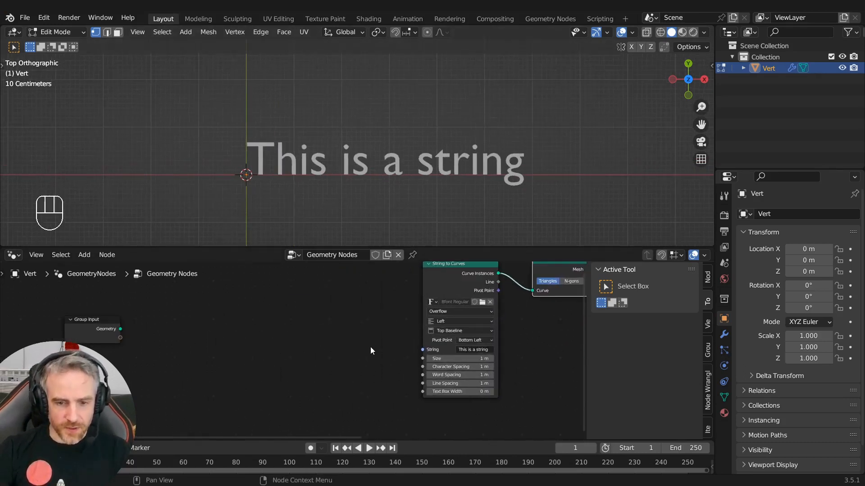
pyautogui.moveTo(423, 354); pyautogui.dragTo(135, 337)
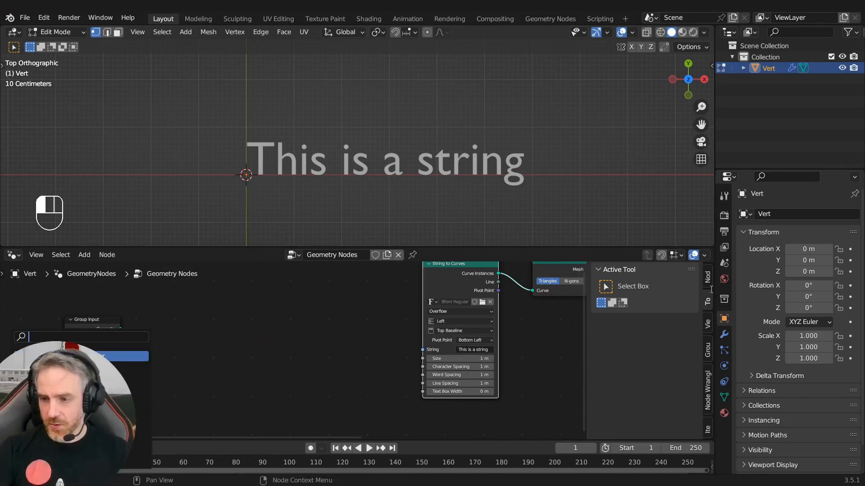
# Widen the properties editor and show the Vert object's GeometryNodes modifier settings.
pyautogui.moveTo(714, 220); pyautogui.dragTo(662, 222)
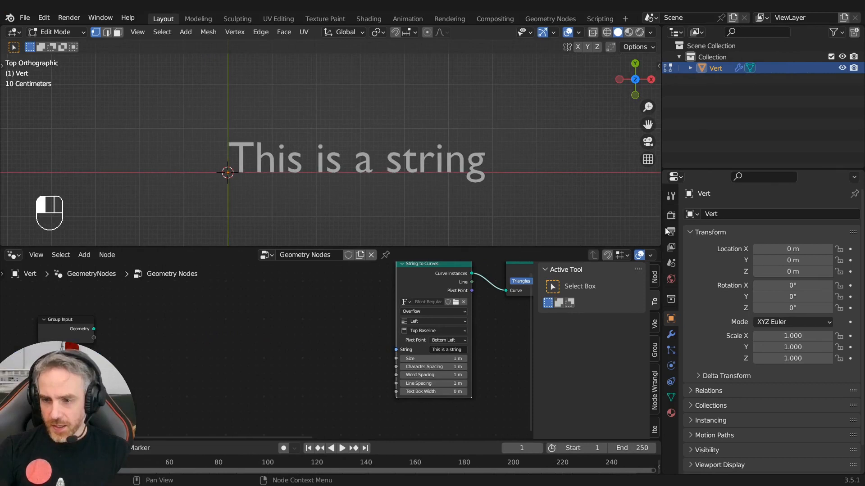
pyautogui.click(671, 334)
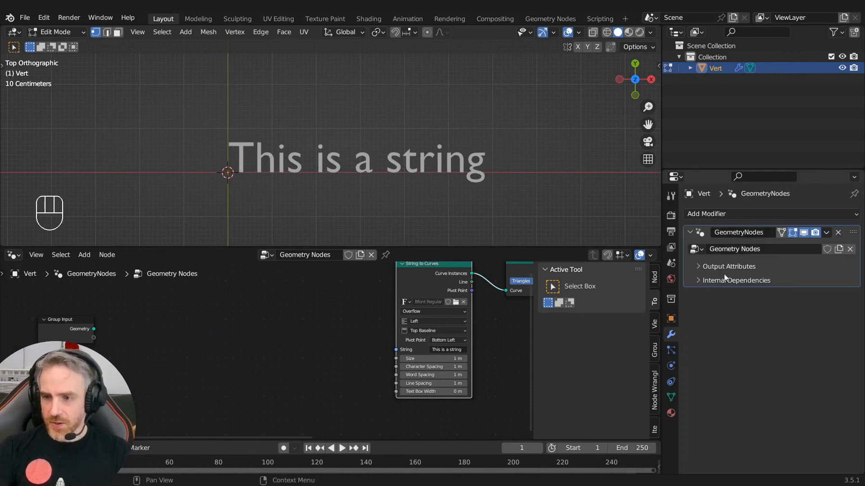
pyautogui.click(707, 214)
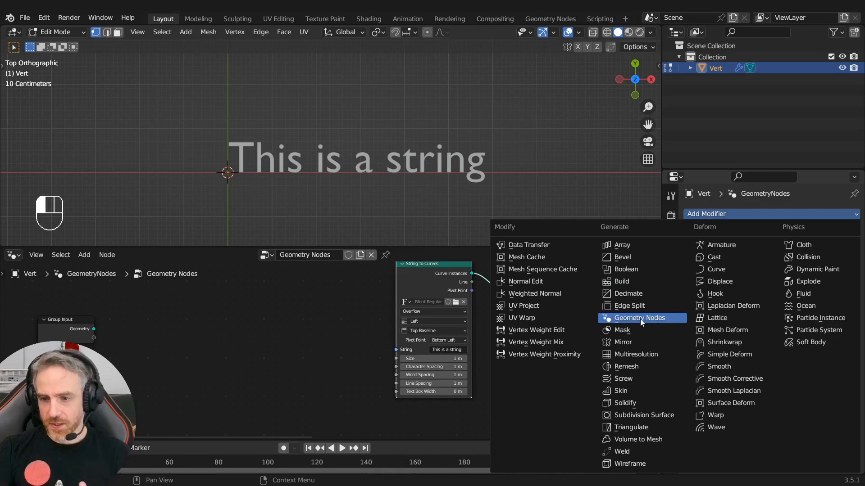
pyautogui.click(805, 233)
pyautogui.click(804, 233)
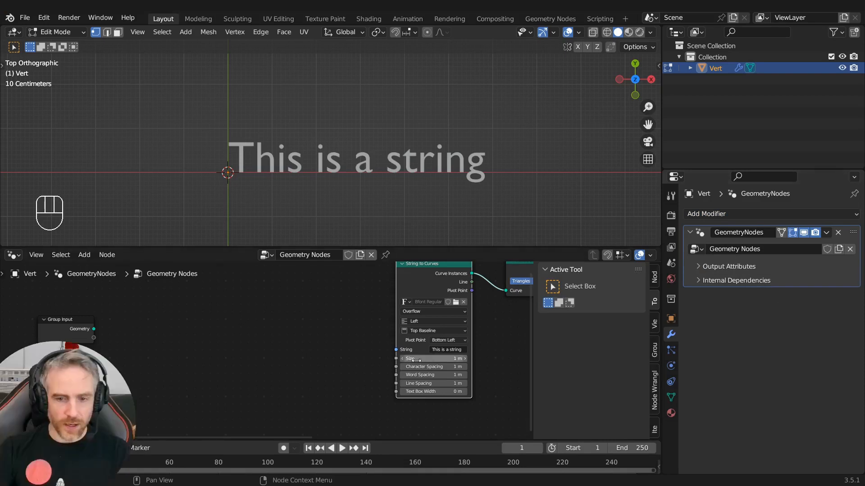
# Expose the String input of String to Curves on the Group Input node and rename that group input to "Text".
pyautogui.moveTo(397, 350); pyautogui.dragTo(93, 341)
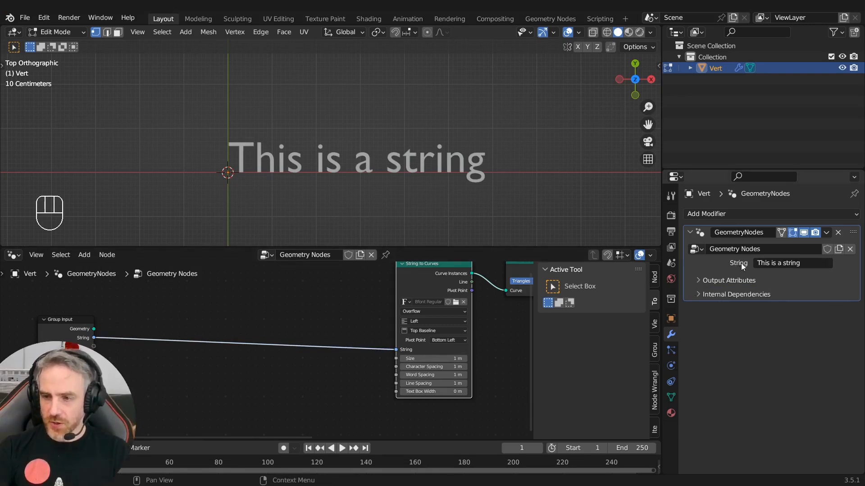
pyautogui.click(654, 351)
pyautogui.doubleClick(570, 300)
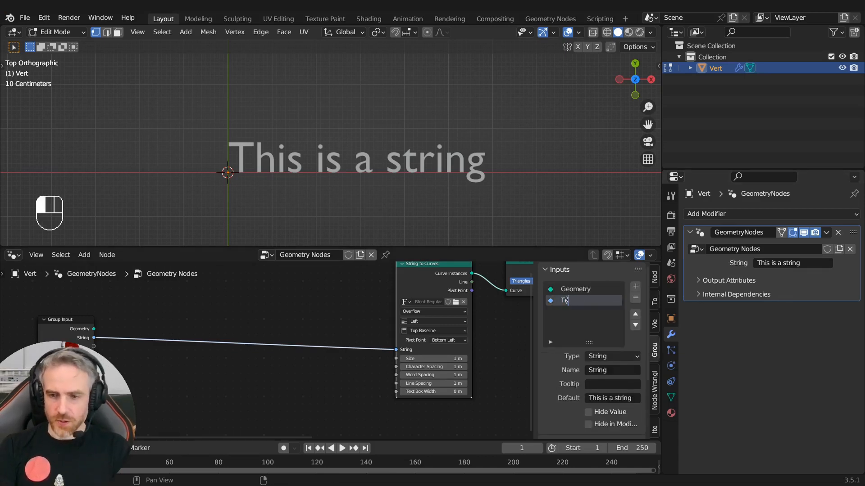
# Set the Text value in the GeometryNodes modifier to "Geo Nodes".
pyautogui.click(766, 263)
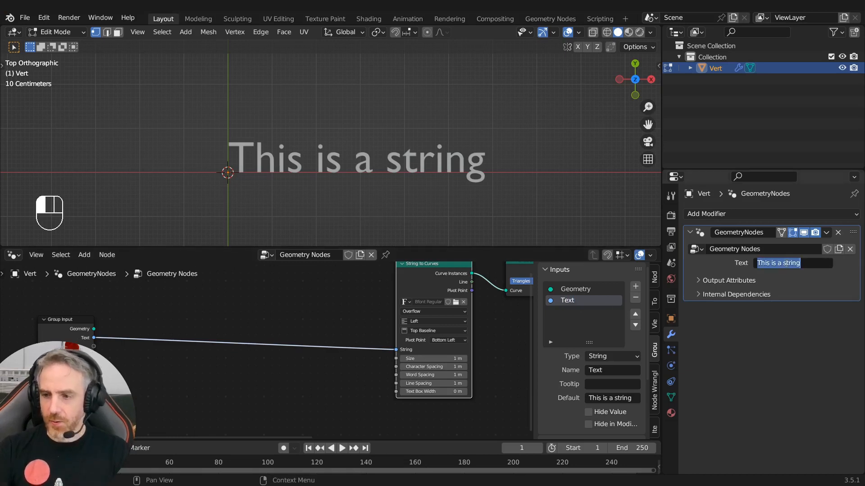
pyautogui.write('Geo Nodes')
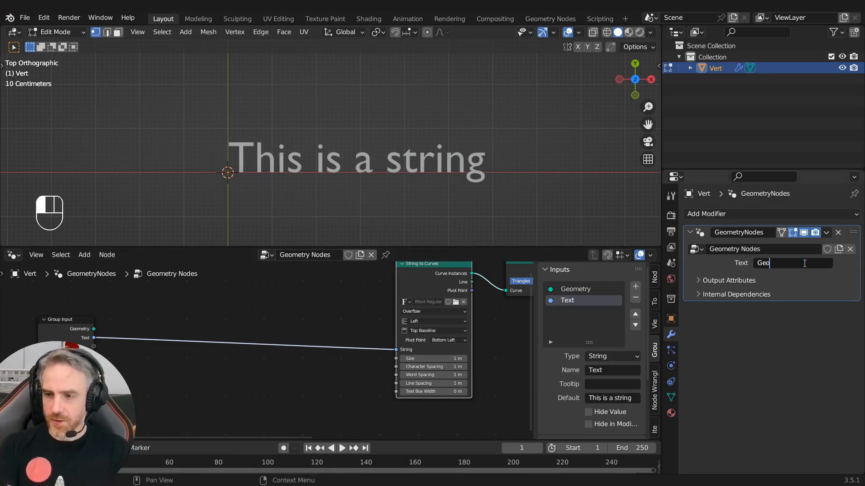
pyautogui.press('Return')
pyautogui.press('Home')
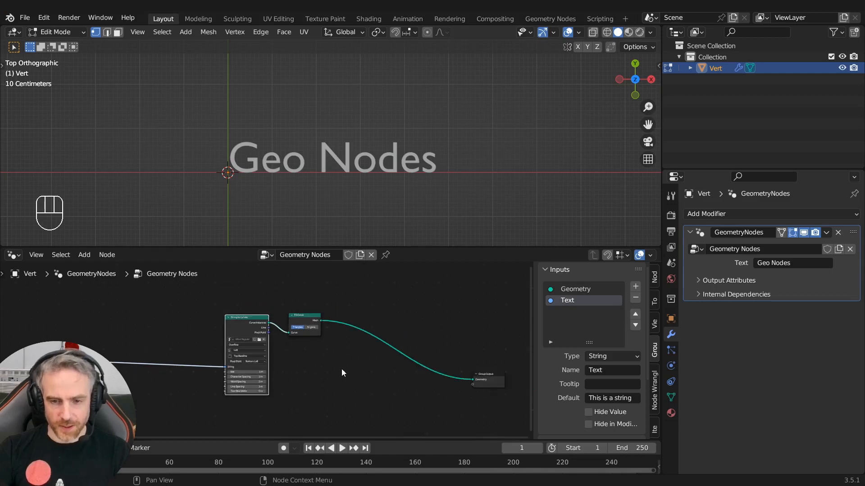
pyautogui.press('Home')
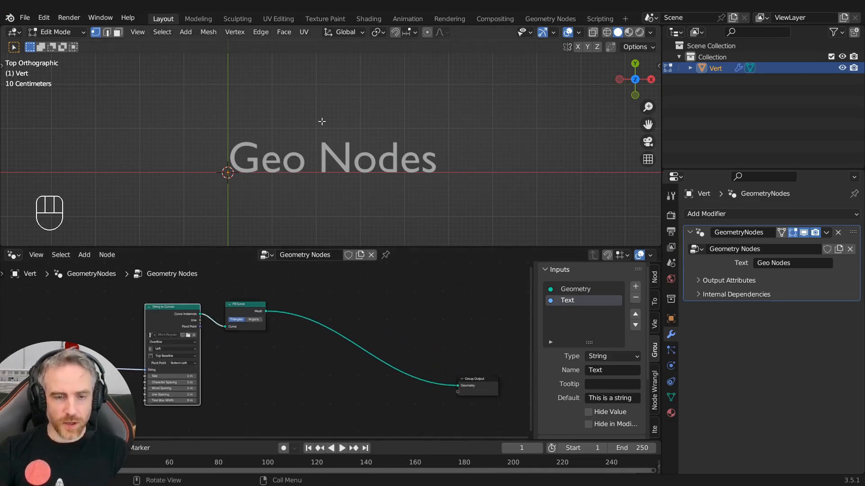
# Move the Group Output node farther from Fill Curve to make room for more nodes.
pyautogui.scroll(-3, 335, 204)
pyautogui.scroll(-2, 356, 288)
pyautogui.scroll(-4, 369, 315)
pyautogui.moveTo(376, 341); pyautogui.dragTo(294, 323, button='middle')
pyautogui.click(319, 352)
pyautogui.moveTo(319, 354); pyautogui.dragTo(438, 342)
# Insert a Bounding Box node between Fill Curve and Group Output and view the boxes around the letters.
pyautogui.scroll(5, 345, 307)
pyautogui.moveTo(240, 316); pyautogui.dragTo(318, 338, button='middle')
pyautogui.click(293, 328)
pyautogui.hotkey('shift', 'a')
pyautogui.write('b')
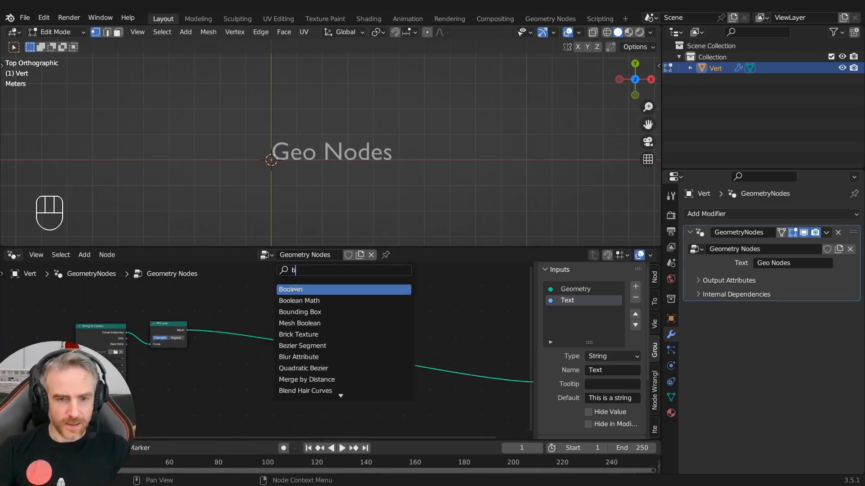
pyautogui.click(300, 312)
pyautogui.click(254, 365)
pyautogui.moveTo(265, 365); pyautogui.dragTo(301, 347, button='middle')
pyautogui.scroll(4, 300, 347)
pyautogui.scroll(5, 316, 161)
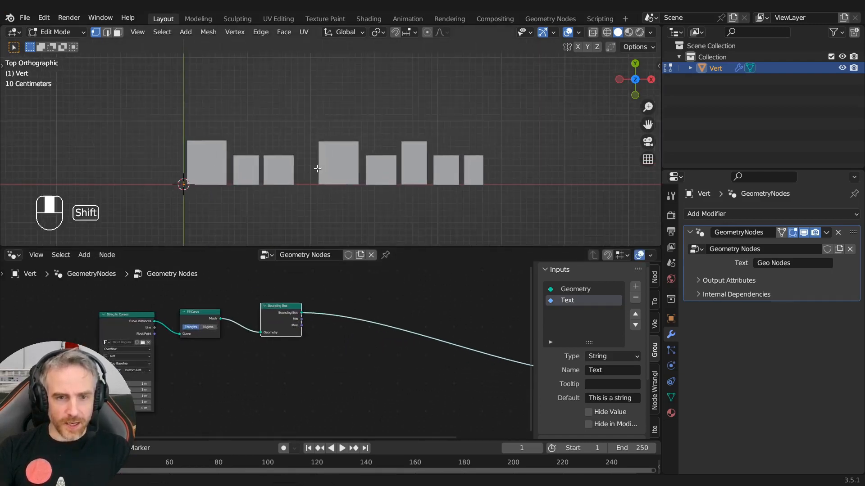
pyautogui.keyDown('shift'); pyautogui.moveTo(307, 178); pyautogui.dragTo(330, 166, button='middle'); pyautogui.keyUp('shift')
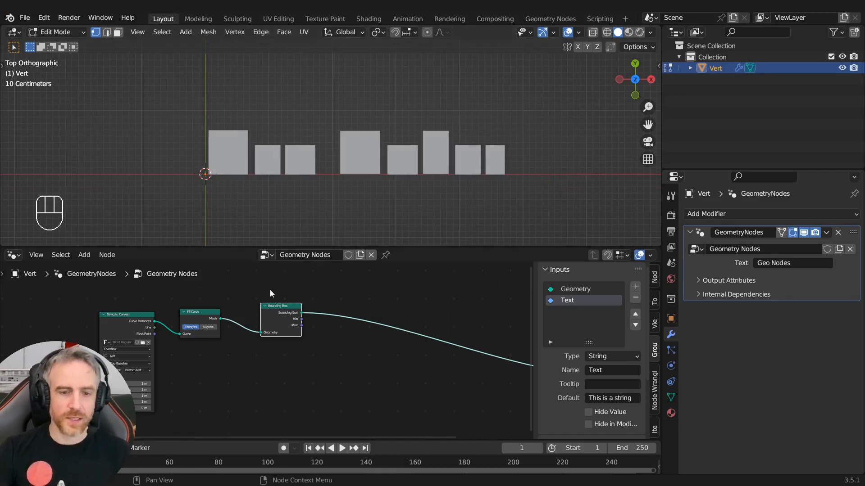
# Insert a Realize Instances node between Fill Curve and Bounding Box to get one box around the whole text.
pyautogui.hotkey('shift', 'a')
pyautogui.moveTo(265, 292)
pyautogui.click(257, 276)
pyautogui.write('rea')
pyautogui.click(269, 295)
pyautogui.click(258, 347)
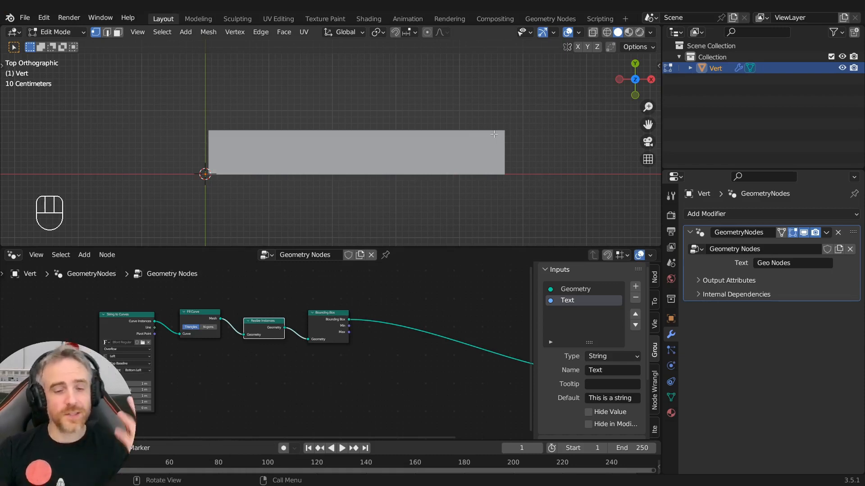
# Move the Bounding Box node below the main node chain.
pyautogui.moveTo(347, 357); pyautogui.dragTo(283, 348, button='middle')
pyautogui.scroll(1, 283, 348)
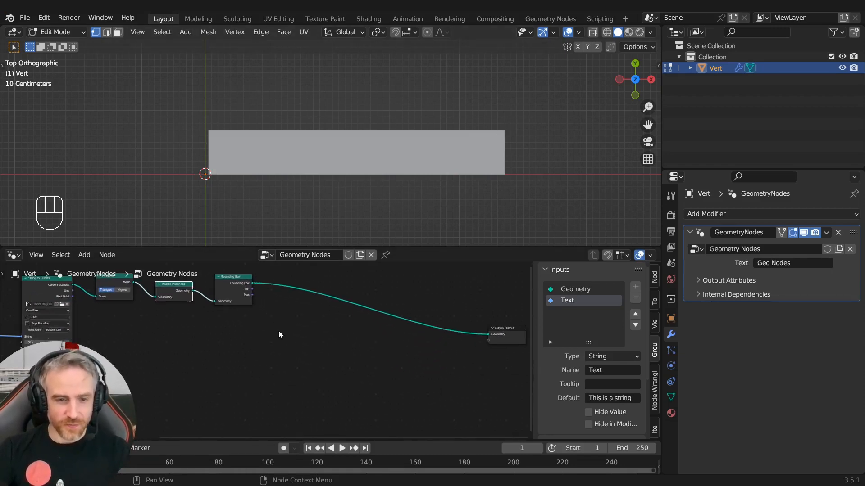
pyautogui.moveTo(232, 312); pyautogui.dragTo(235, 376)
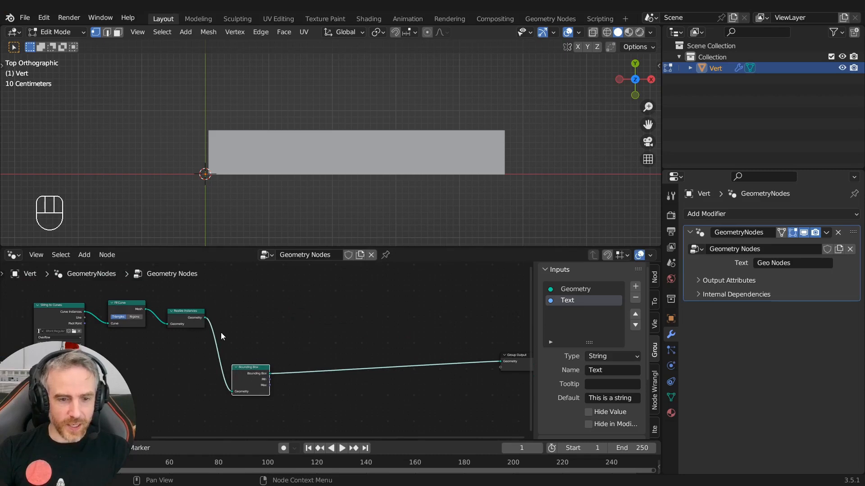
# Combine the Realize Instances and Bounding Box outputs in a new Join Geometry node connected to Group Output.
pyautogui.moveTo(204, 318); pyautogui.dragTo(348, 298)
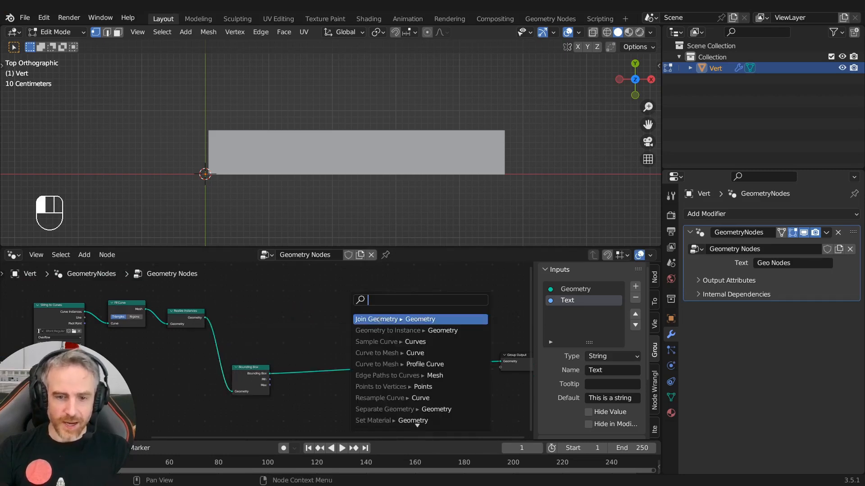
pyautogui.click(379, 319)
pyautogui.click(429, 353)
pyautogui.moveTo(436, 332); pyautogui.dragTo(458, 346)
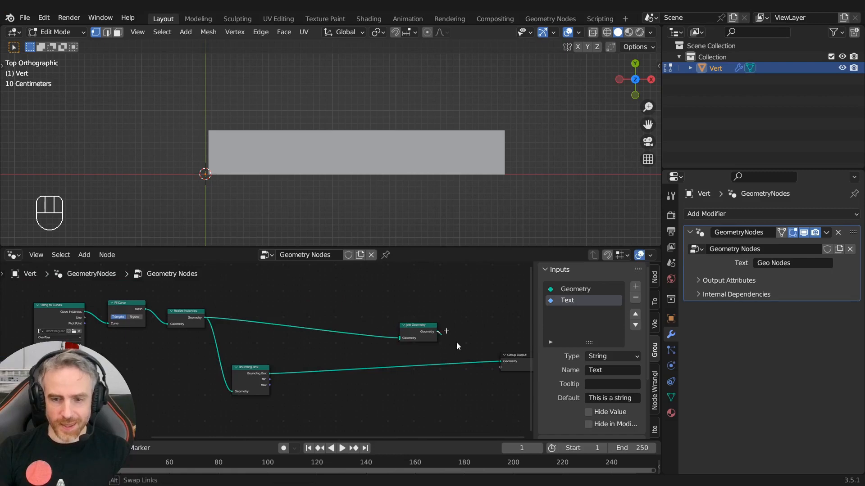
pyautogui.moveTo(504, 363); pyautogui.dragTo(503, 361)
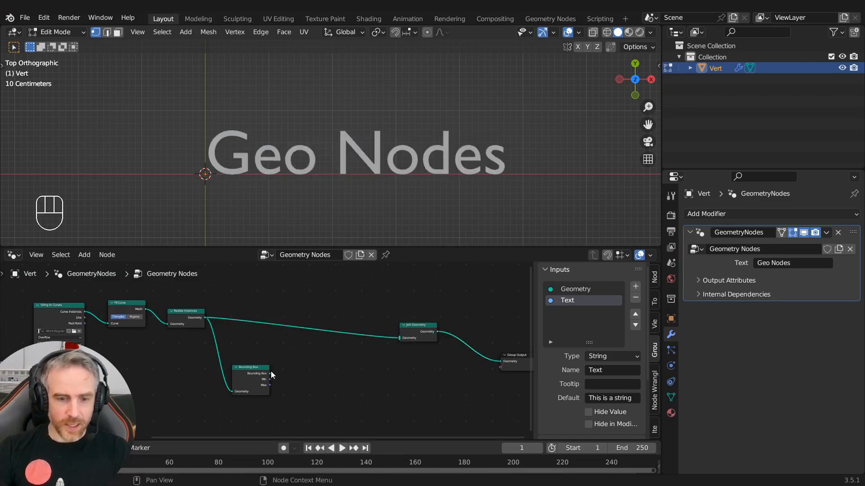
pyautogui.moveTo(269, 374); pyautogui.dragTo(400, 344)
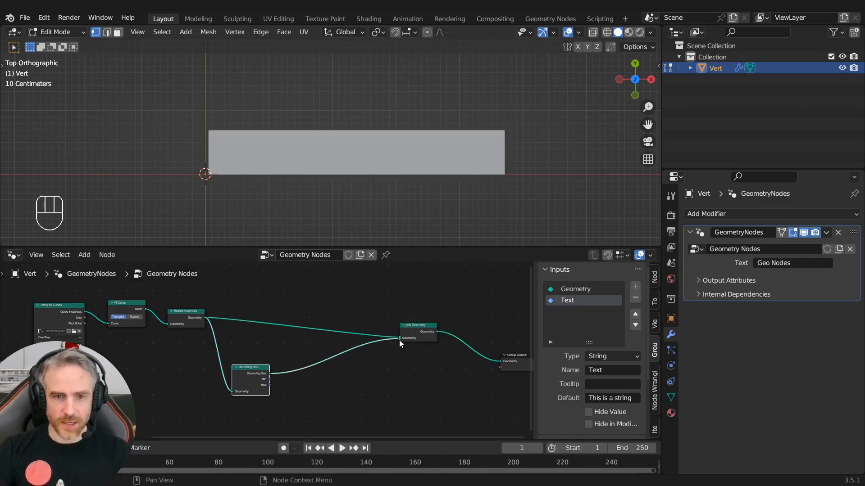
# Insert a Transform Geometry node between Bounding Box and Join Geometry.
pyautogui.scroll(-1, 404, 167)
pyautogui.scroll(2, 402, 178)
pyautogui.moveTo(403, 188); pyautogui.dragTo(404, 214, button='middle')
pyautogui.press('KP_7')
pyautogui.click(285, 334)
pyautogui.hotkey('shift', 'a')
pyautogui.click(253, 274)
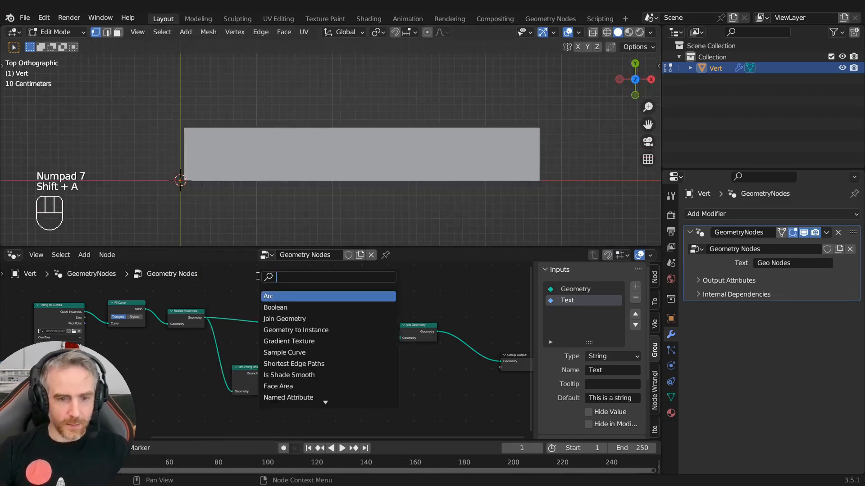
pyautogui.write('tra')
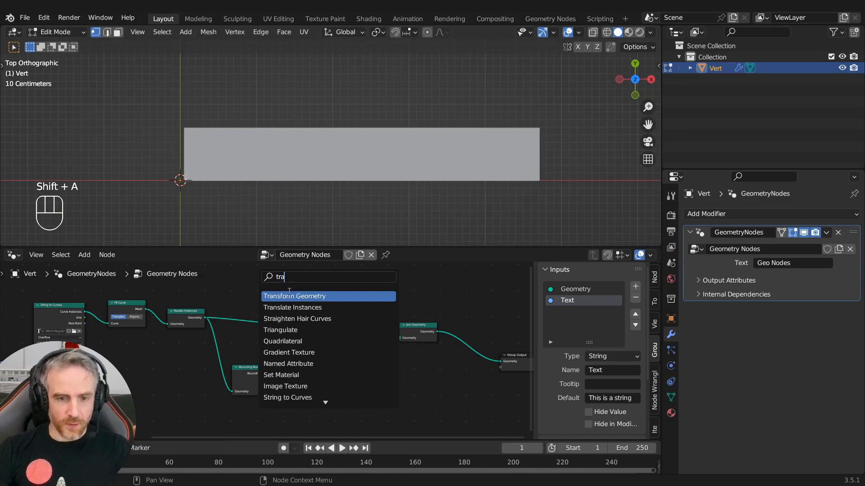
pyautogui.press('Return')
pyautogui.click(329, 353)
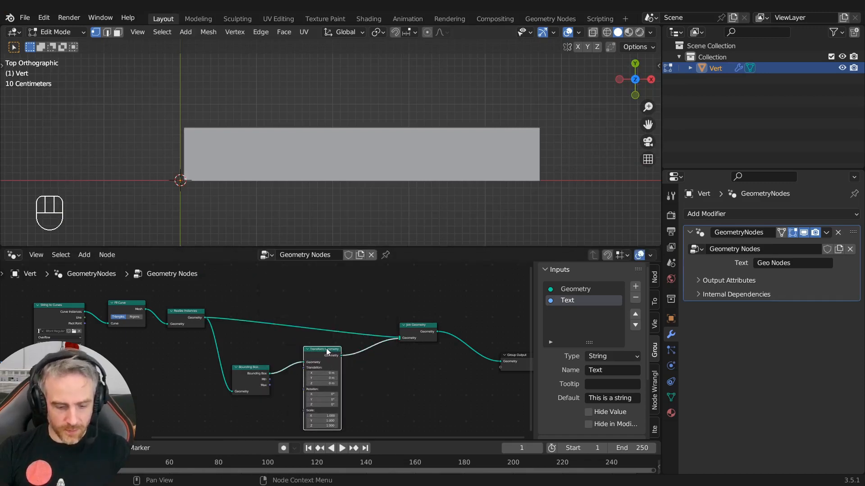
# Duplicate the Transform Geometry node onto the link from Realize Instances to Join Geometry, and align the two Transform nodes.
pyautogui.hotkey('shift', 'd')
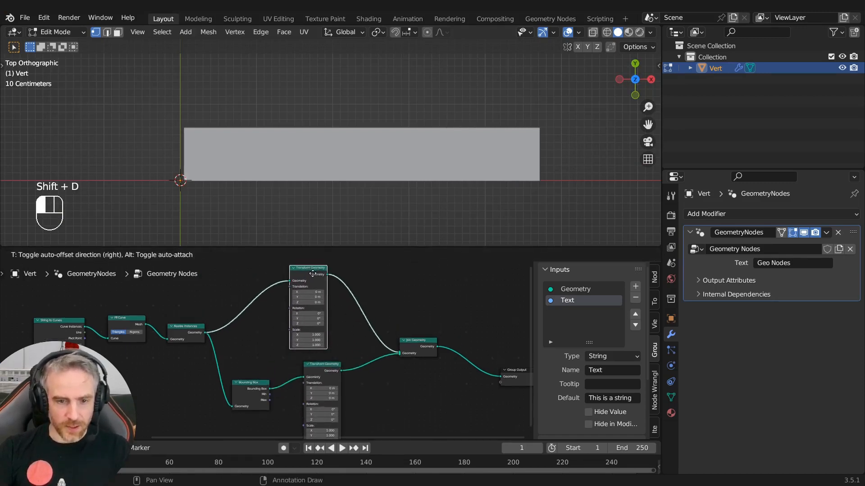
pyautogui.moveTo(338, 302); pyautogui.dragTo(332, 310)
pyautogui.moveTo(347, 395); pyautogui.dragTo(324, 332, button='middle')
pyautogui.scroll(2, 324, 333)
pyautogui.scroll(-2, 336, 347)
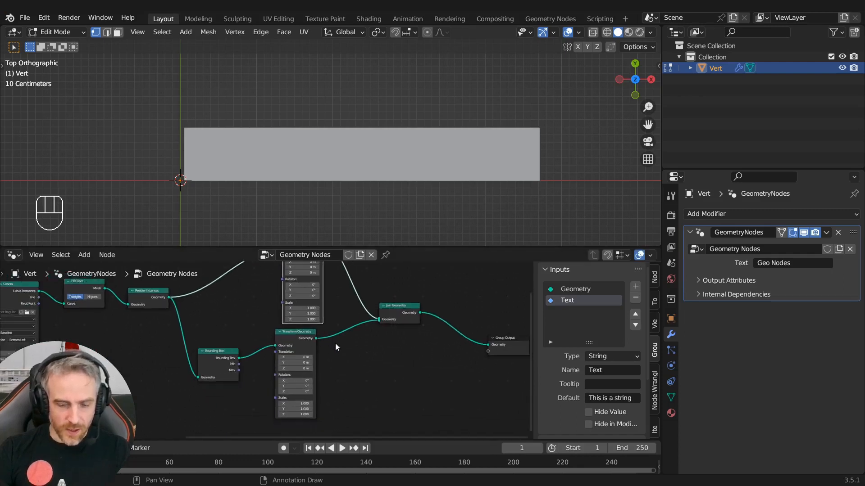
pyautogui.moveTo(297, 348); pyautogui.dragTo(305, 350)
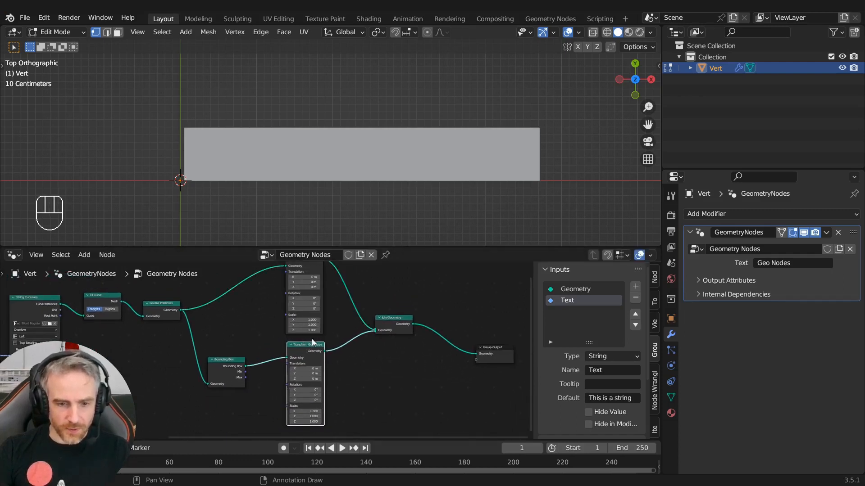
# Raise the Y translation of the letters' Transform Geometry node until the text sits above the bounding box.
pyautogui.moveTo(303, 302); pyautogui.dragTo(299, 350, button='middle')
pyautogui.moveTo(297, 329)
pyautogui.mouseDown()
pyautogui.moveTo(316, 329)
pyautogui.moveTo(306, 329)
pyautogui.mouseUp()
pyautogui.scroll(-4, 329, 180)
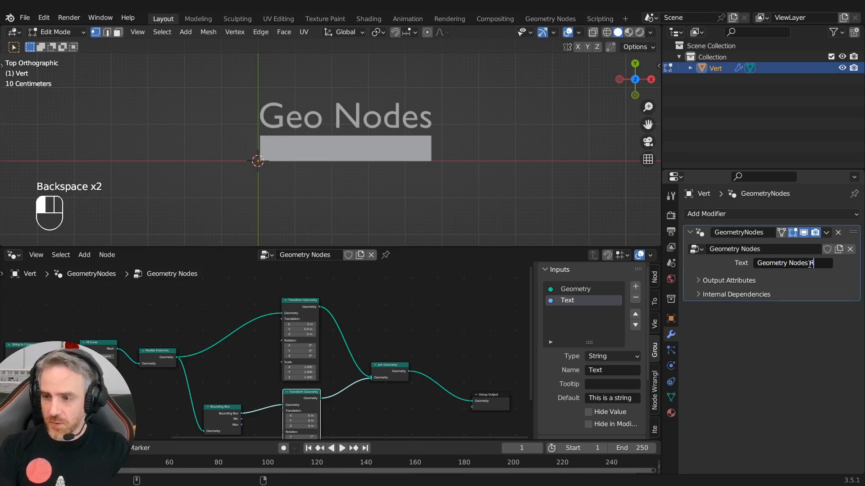
# Set the modifier's Text input to "Geometry Nodes ROCKS!!!".
pyautogui.press('Return')
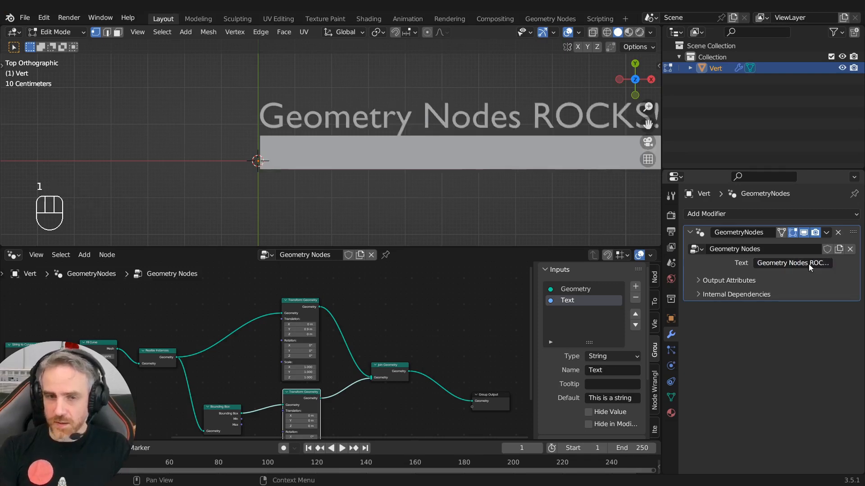
pyautogui.scroll(-3, 429, 202)
pyautogui.keyDown('shift'); pyautogui.moveTo(428, 203); pyautogui.dragTo(349, 210, button='middle'); pyautogui.keyUp('shift')
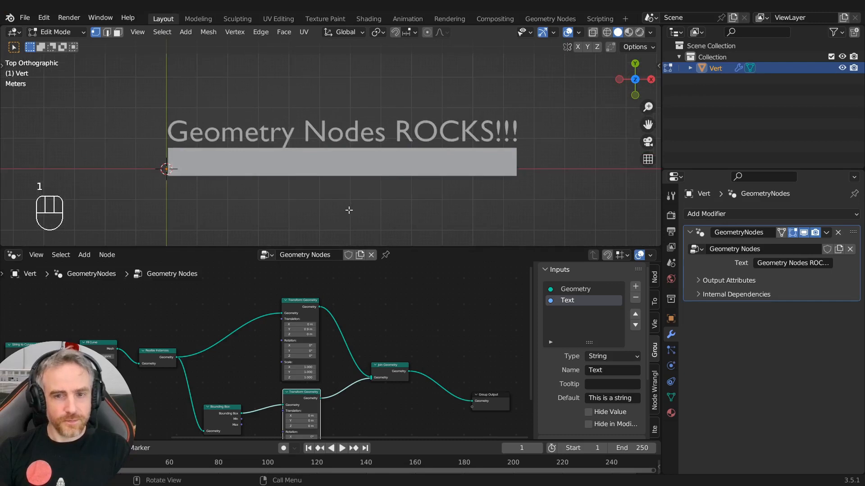
# Raise the bounding box in front of the letters by setting its Transform Geometry Z translation to 0.5 m.
pyautogui.moveTo(303, 329)
pyautogui.mouseDown()
pyautogui.moveTo(292, 329)
pyautogui.moveTo(310, 329)
pyautogui.moveTo(291, 329)
pyautogui.moveTo(310, 325)
pyautogui.mouseUp()
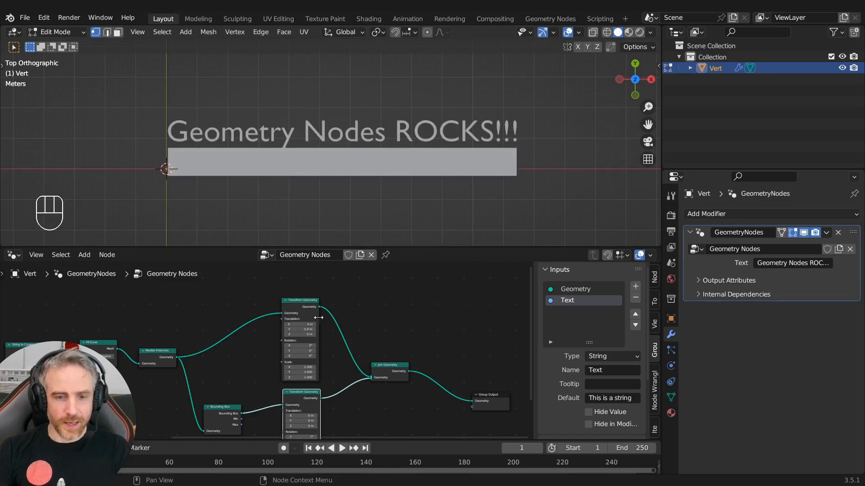
pyautogui.moveTo(369, 217); pyautogui.dragTo(357, 111, button='middle')
pyautogui.scroll(-1, 362, 131)
pyautogui.keyDown('shift'); pyautogui.moveTo(340, 385); pyautogui.dragTo(337, 311, button='middle'); pyautogui.keyUp('shift')
pyautogui.scroll(1, 324, 394)
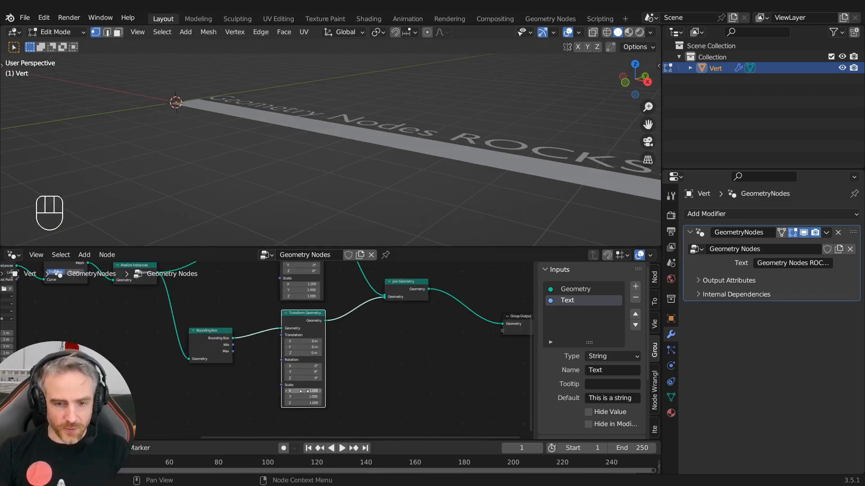
pyautogui.moveTo(302, 353)
pyautogui.mouseDown()
pyautogui.moveTo(325, 353)
pyautogui.moveTo(315, 353)
pyautogui.mouseUp()
pyautogui.moveTo(351, 149); pyautogui.dragTo(332, 184, button='middle')
pyautogui.press('KP_7')
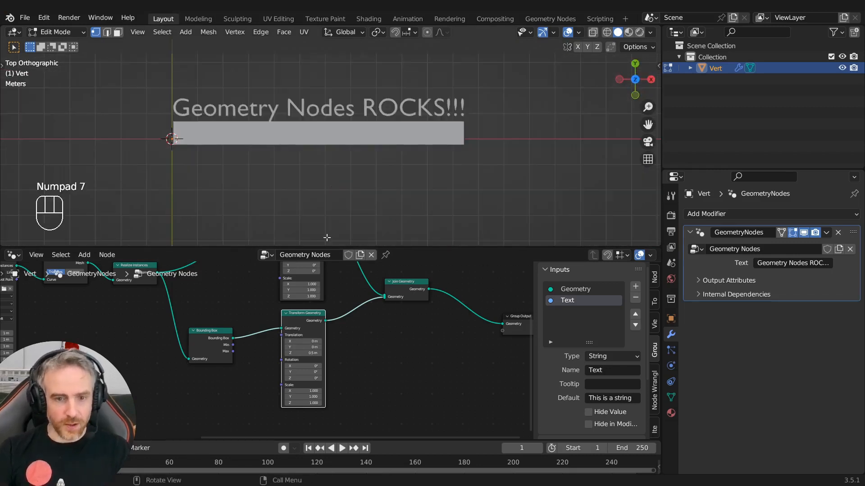
# Set the Y translation of the letters' Transform Geometry node to 0 m.
pyautogui.moveTo(321, 295); pyautogui.dragTo(319, 379, button='middle')
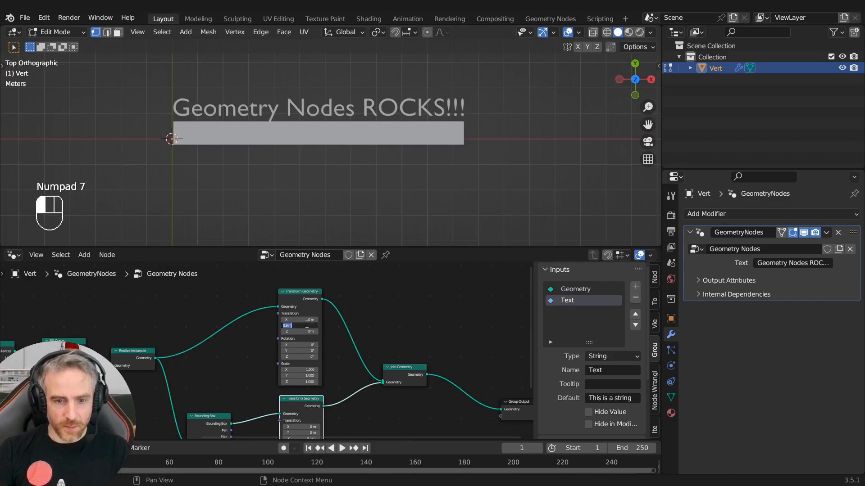
pyautogui.write('0')
pyautogui.press('Return')
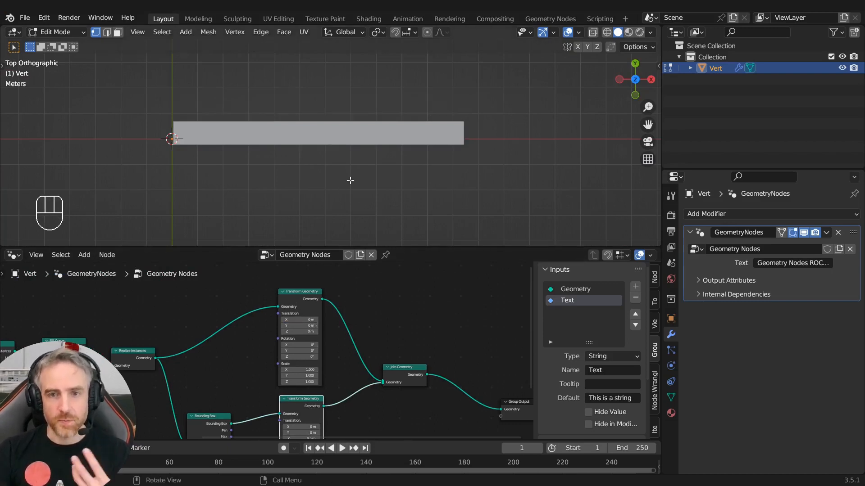
pyautogui.keyDown('shift'); pyautogui.moveTo(290, 143); pyautogui.dragTo(318, 177, button='middle'); pyautogui.keyUp('shift')
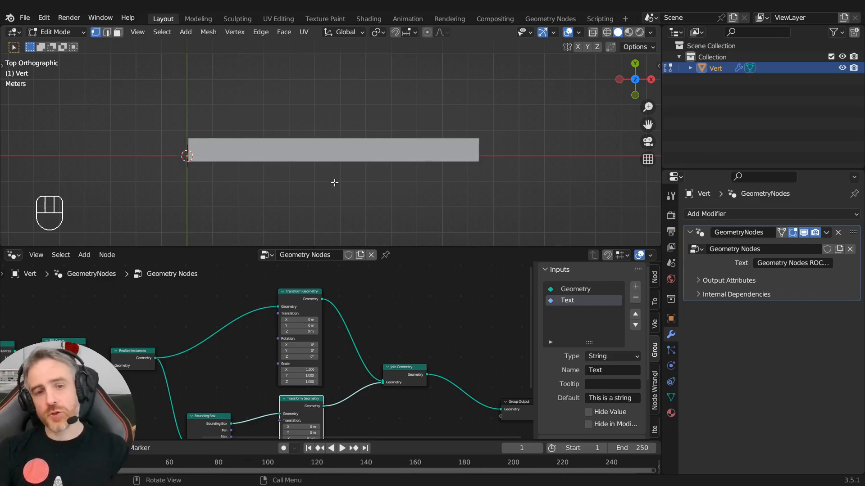
# Set the letters' Y translation to 1 m and keyframe only that value at frame 14.
pyautogui.press('space')
pyautogui.press('space')
pyautogui.moveTo(302, 326)
pyautogui.mouseDown()
pyautogui.moveTo(316, 326)
pyautogui.moveTo(305, 326)
pyautogui.mouseUp()
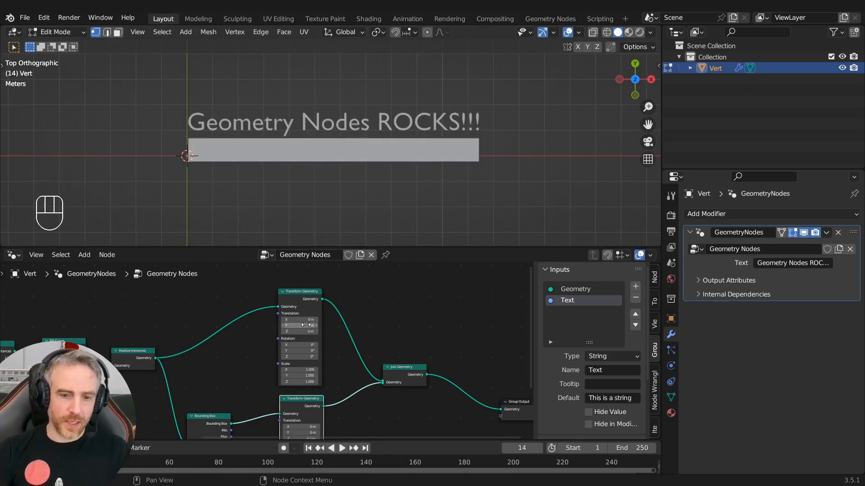
pyautogui.scroll(5, 317, 322)
pyautogui.scroll(3, 369, 113)
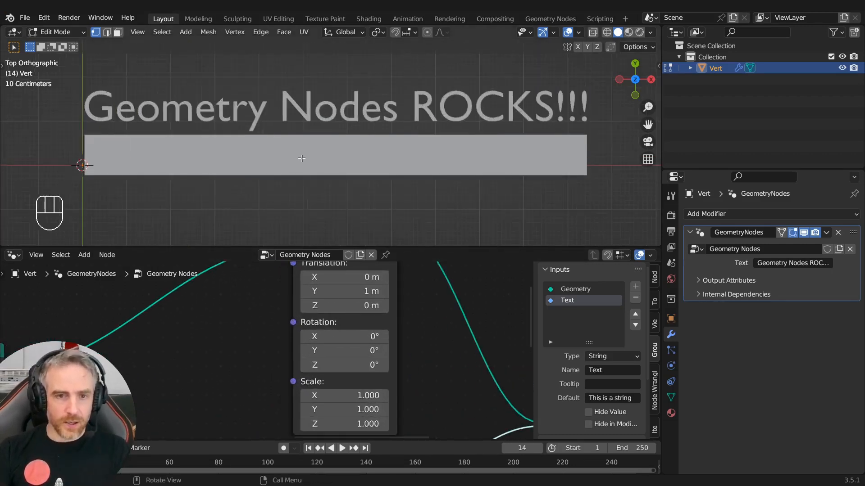
pyautogui.scroll(-1, 421, 310)
pyautogui.moveTo(421, 309); pyautogui.dragTo(420, 331, button='middle')
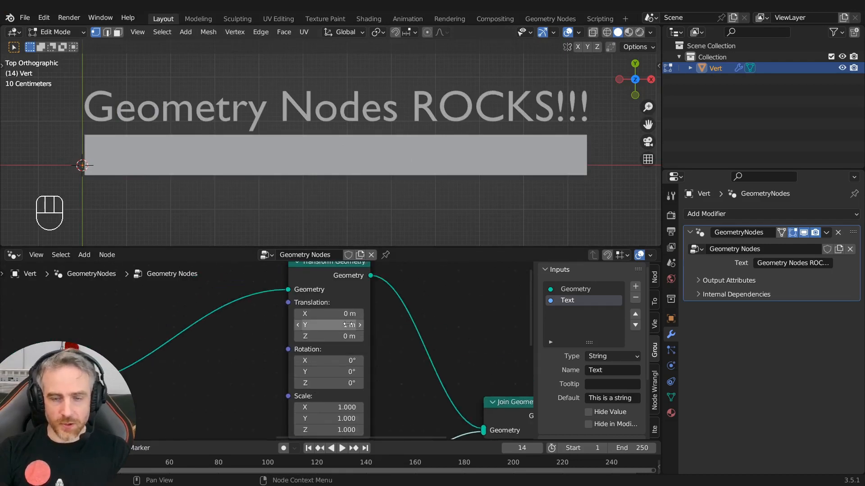
pyautogui.rightClick(340, 326)
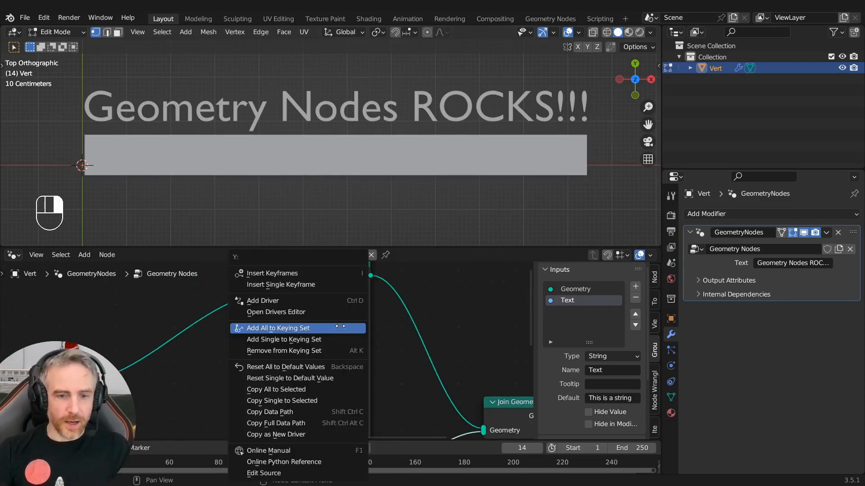
pyautogui.click(315, 285)
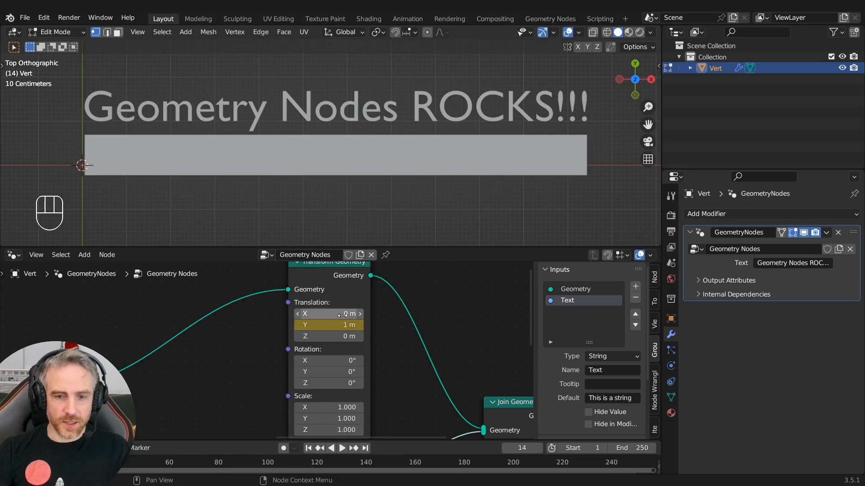
pyautogui.scroll(-4, 342, 324)
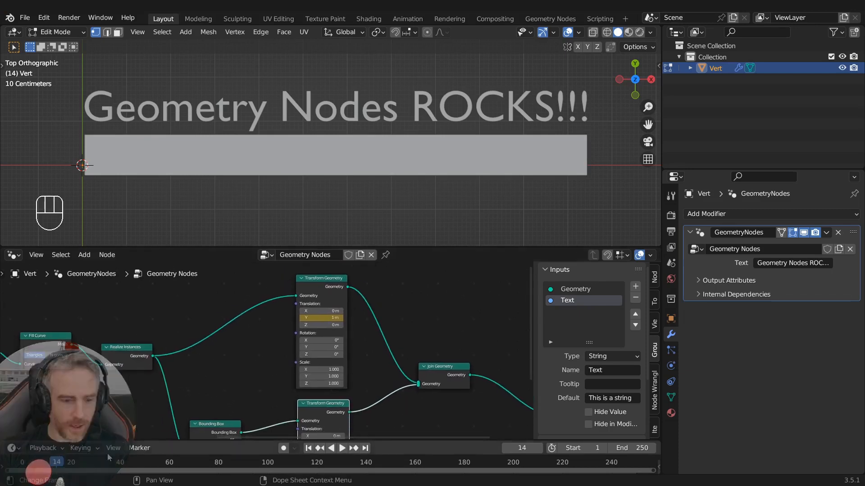
# Enlarge the timeline, fit its frame range, and select the letters' Transform Geometry node to show its keyframe.
pyautogui.moveTo(125, 440); pyautogui.dragTo(125, 402)
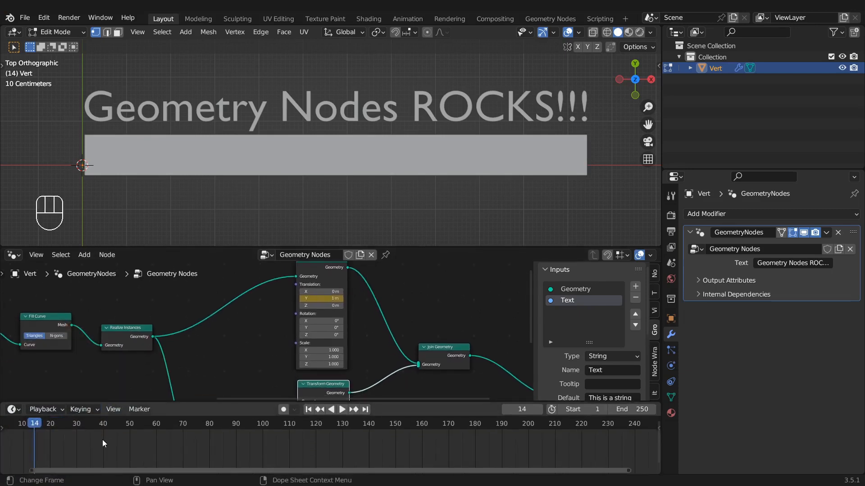
pyautogui.press('Home')
pyautogui.moveTo(272, 307); pyautogui.dragTo(364, 295, button='middle')
pyautogui.scroll(-2, 365, 296)
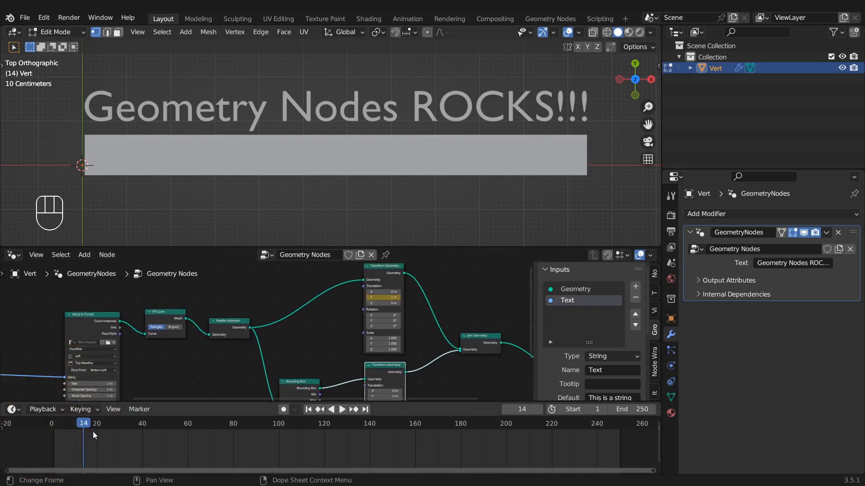
pyautogui.scroll(4, 339, 292)
pyautogui.scroll(-2, 338, 272)
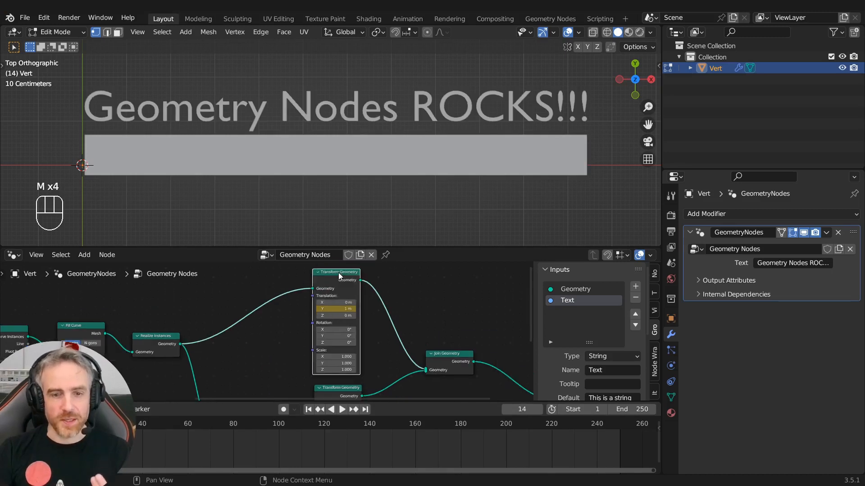
pyautogui.press('space')
pyautogui.moveTo(323, 284)
pyautogui.mouseDown()
pyautogui.moveTo(312, 285)
pyautogui.moveTo(322, 289)
pyautogui.mouseUp()
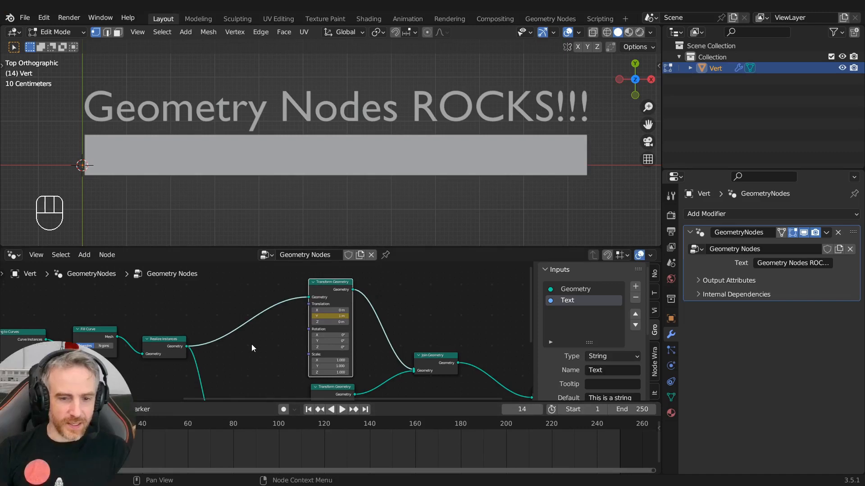
pyautogui.scroll(2, 244, 358)
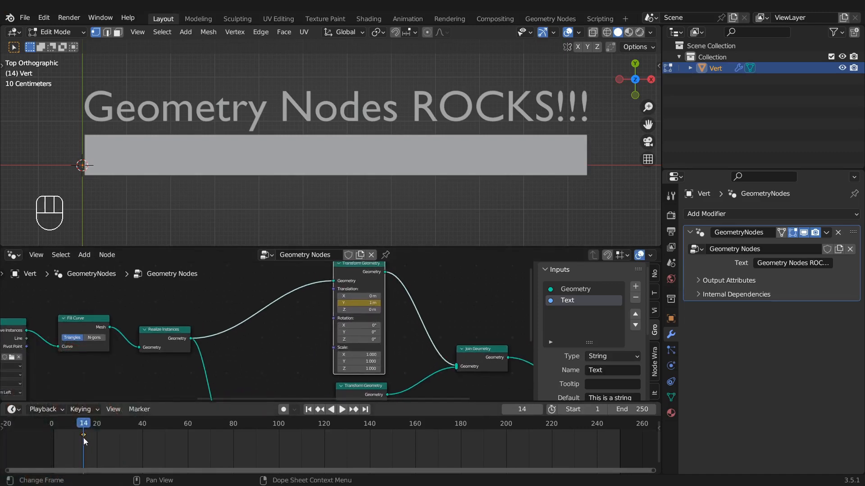
# Move the letters' Y translation keyframe to frame 25.
pyautogui.scroll(1, 83, 438)
pyautogui.press('g')
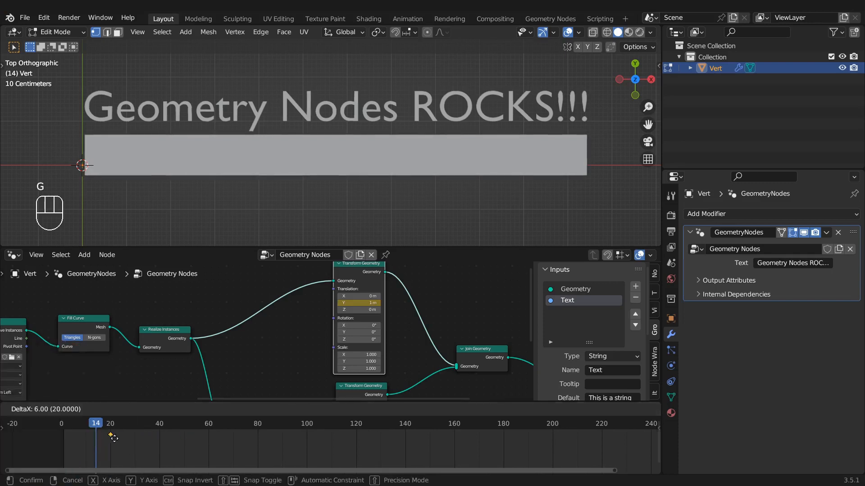
pyautogui.click(110, 437)
pyautogui.scroll(6, 129, 442)
pyautogui.moveTo(160, 443); pyautogui.dragTo(386, 445, button='middle')
pyautogui.scroll(2, 244, 439)
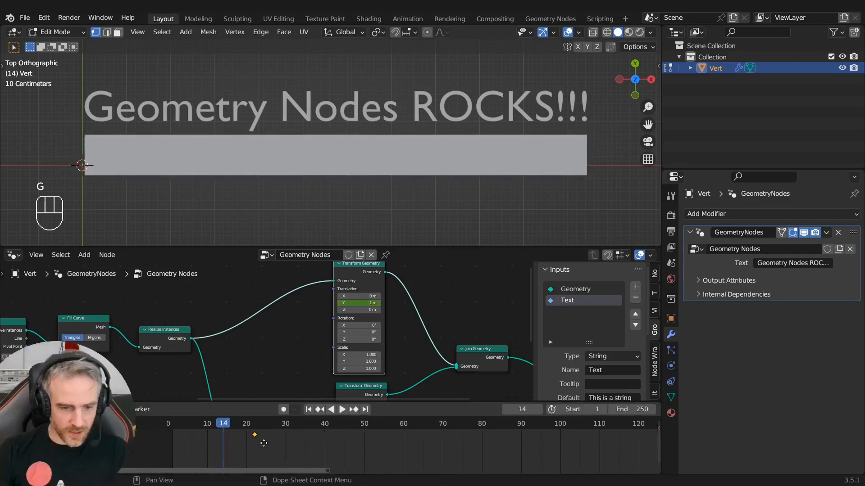
pyautogui.press('g')
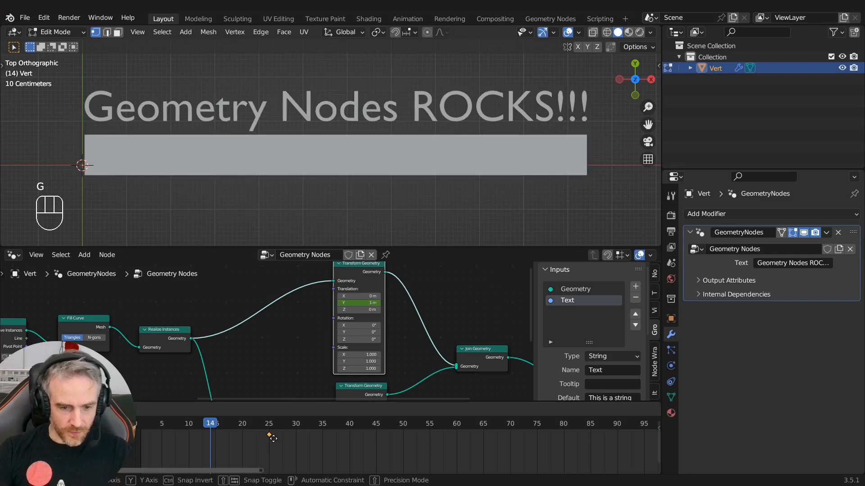
pyautogui.click(272, 437)
# Set the letters' Y translation to 0 m at frame 10 and insert a single keyframe for it.
pyautogui.moveTo(211, 423); pyautogui.dragTo(190, 423)
pyautogui.click(362, 304)
pyautogui.write('0')
pyautogui.press('Return')
pyautogui.rightClick(362, 304)
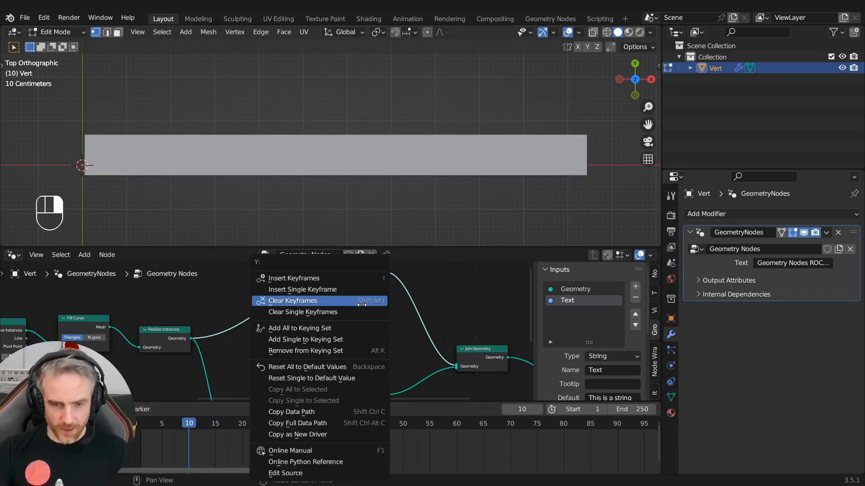
pyautogui.click(356, 290)
# Play the animation from the beginning to preview the text reveal, then stop it.
pyautogui.moveTo(192, 427); pyautogui.dragTo(146, 427)
pyautogui.press('space')
pyautogui.scroll(-1, 351, 179)
pyautogui.scroll(-2, 351, 179)
pyautogui.press('space')
pyautogui.scroll(-1, 290, 436)
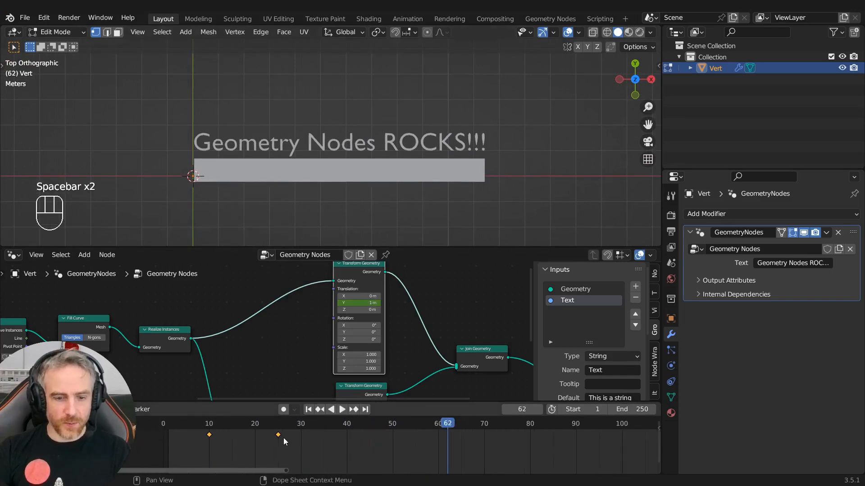
# Duplicate both Y translation keyframes and reverse the copies in time, placing them at frames 60 and 75.
pyautogui.hotkey('shift', 'd')
pyautogui.click(444, 429)
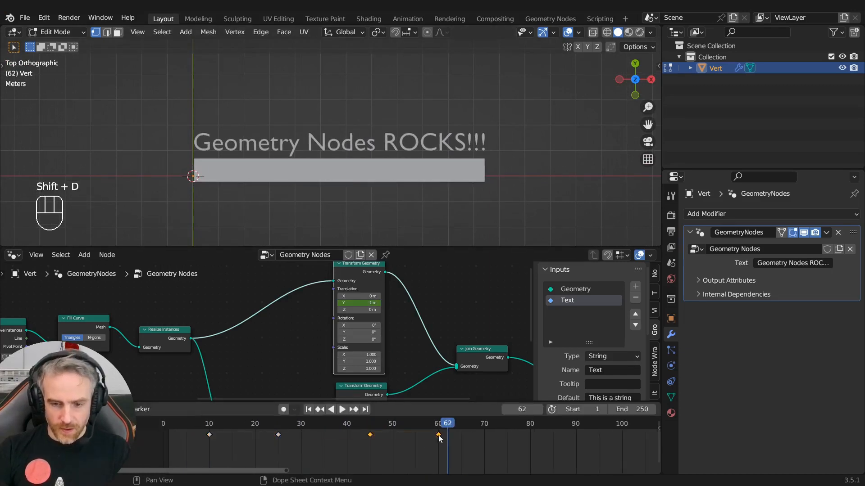
pyautogui.press('s')
pyautogui.click(461, 439)
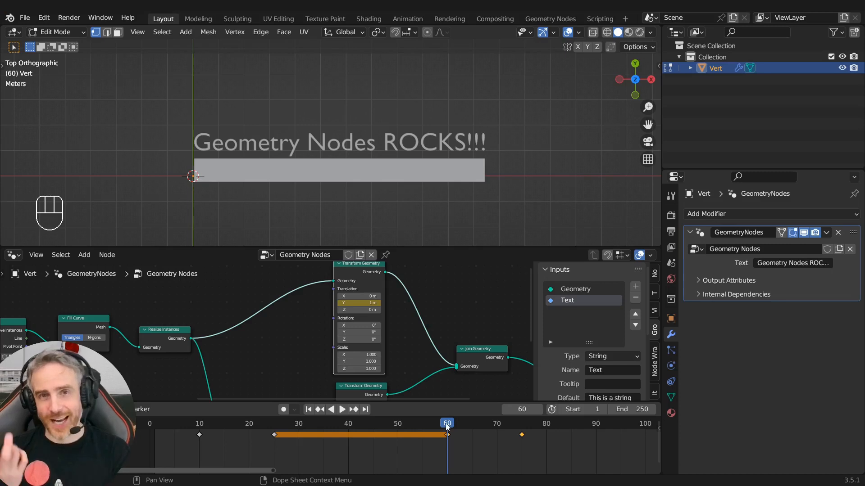
# Set the animation's end frame to 80 and play it.
pyautogui.moveTo(445, 424); pyautogui.dragTo(549, 431)
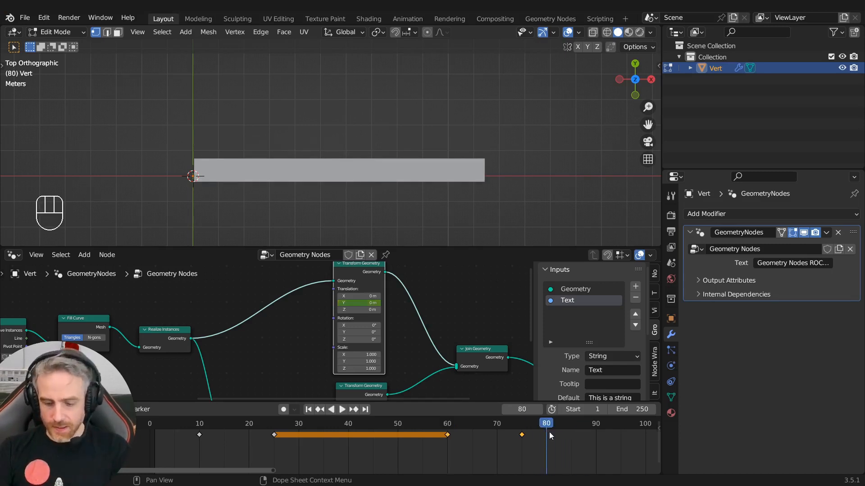
pyautogui.click(638, 410)
pyautogui.write('80')
pyautogui.press('Return')
pyautogui.press('space')
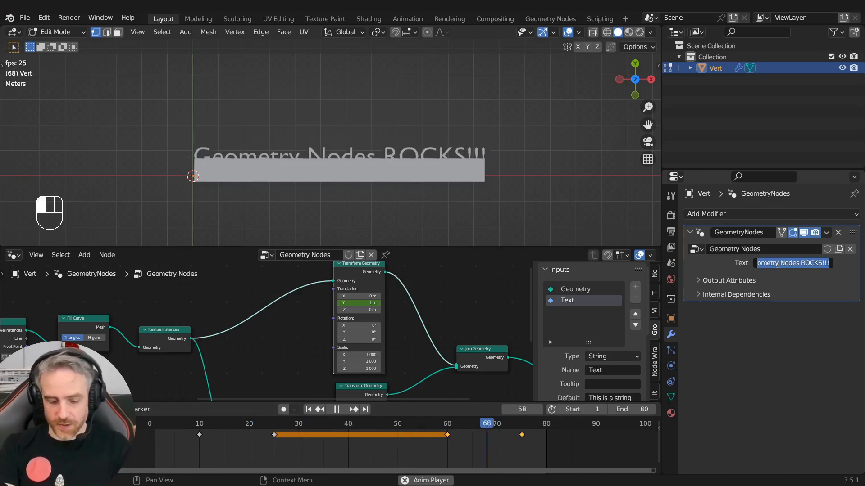
# Replace the modifier's Text input with a person's first name.
pyautogui.write('Justin')
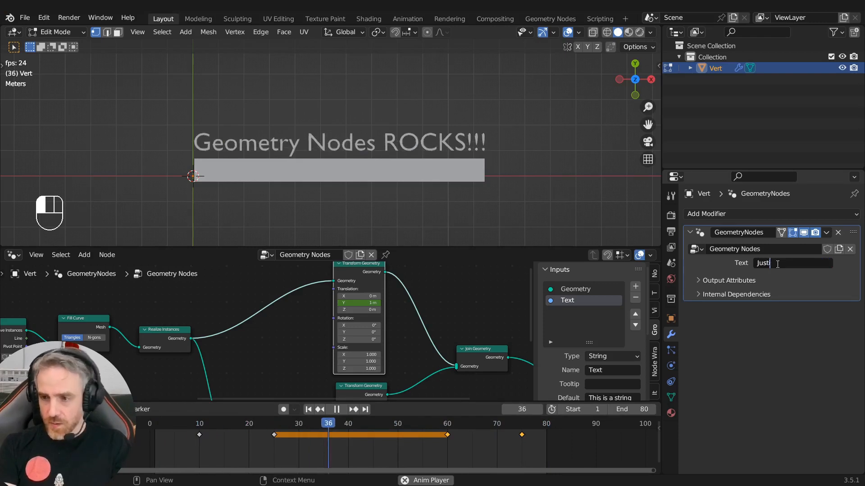
pyautogui.press('Return')
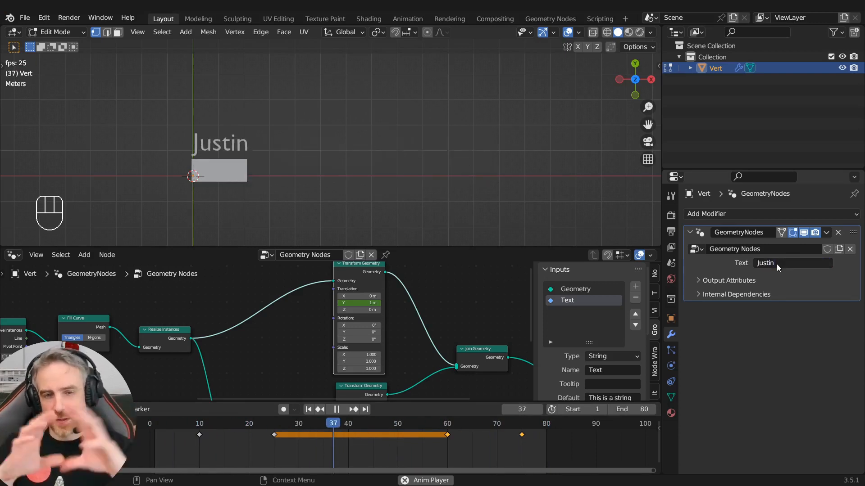
# Switch to Object Mode, deselect the text object, and add a camera at the world origin.
pyautogui.hotkey('shift', 'a')
pyautogui.press('Tab')
pyautogui.click(340, 156)
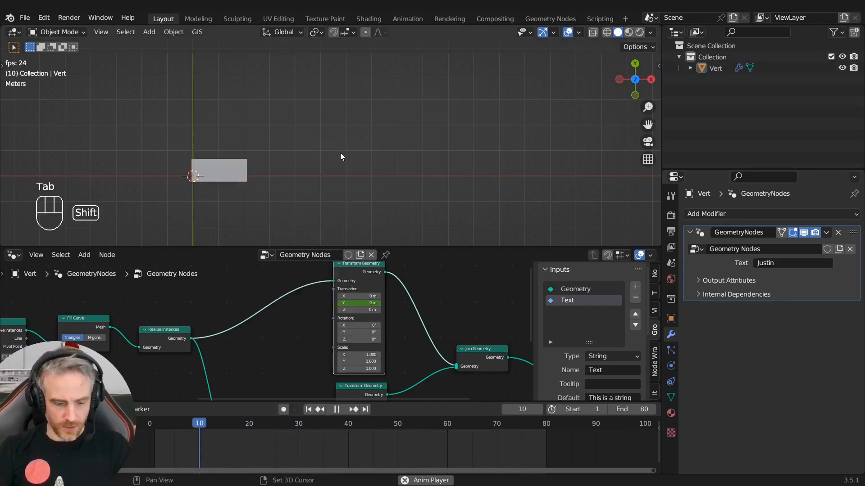
pyautogui.hotkey('shift', 'a')
pyautogui.click(300, 320)
# Move the camera up along the Z axis to about 3.91 m and look through it.
pyautogui.moveTo(341, 187); pyautogui.dragTo(273, 139, button='middle')
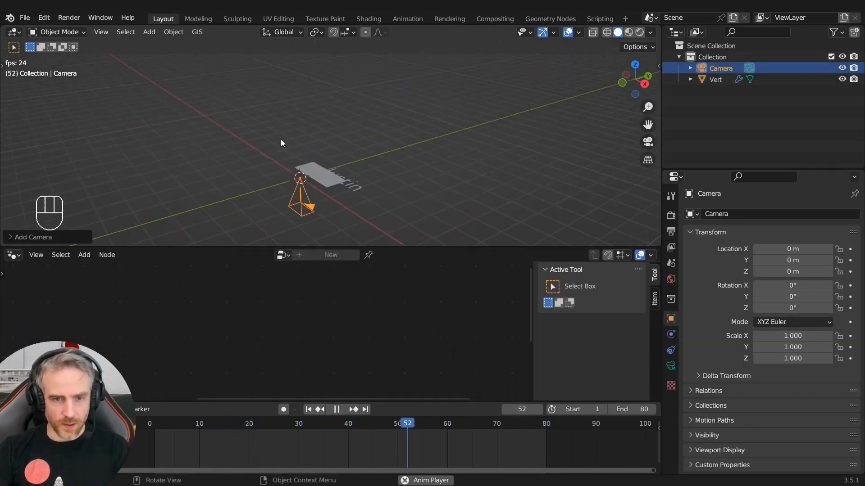
pyautogui.press('g')
pyautogui.press('z')
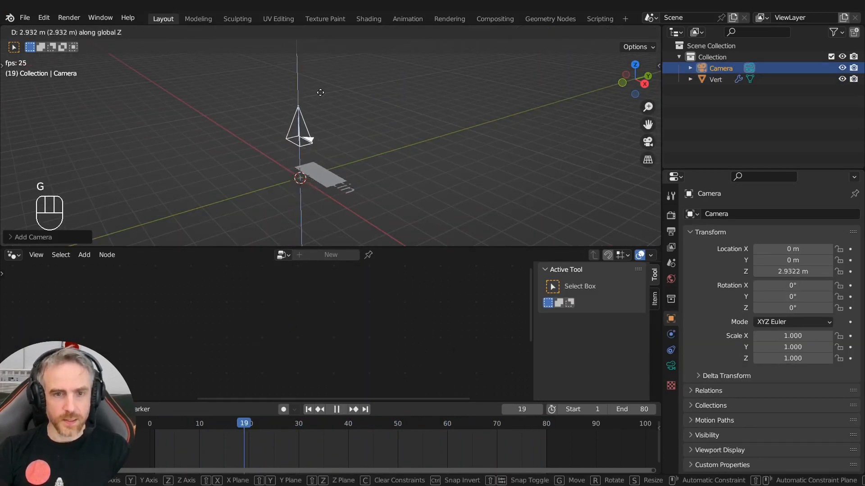
pyautogui.click(360, 151)
pyautogui.press('KP_0')
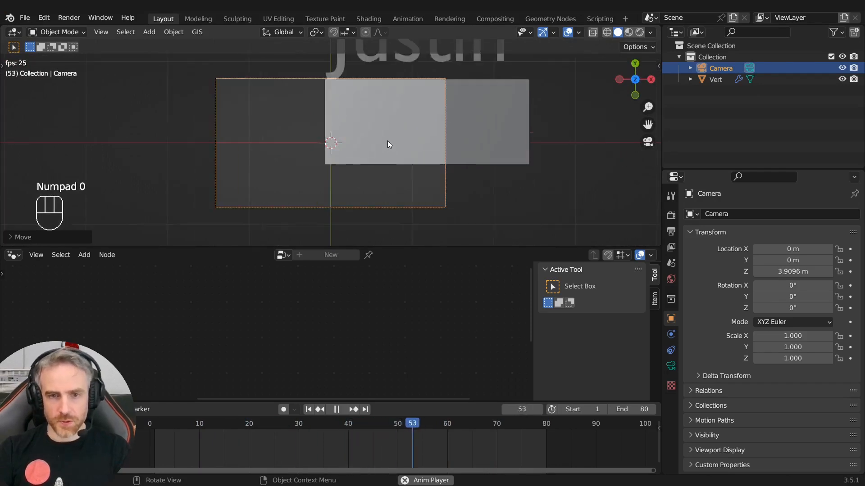
# Make the camera orthographic with an orthographic scale of 10.4 and a Shift X of 0.09.
pyautogui.scroll(1, 551, 190)
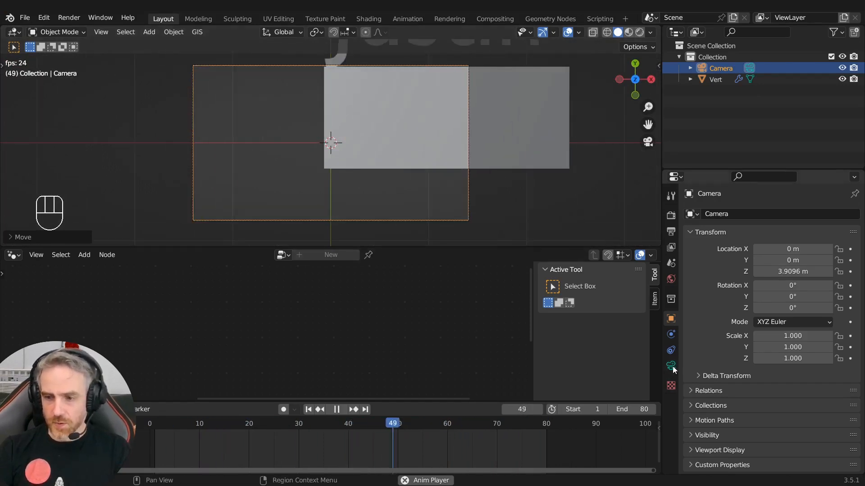
pyautogui.click(672, 366)
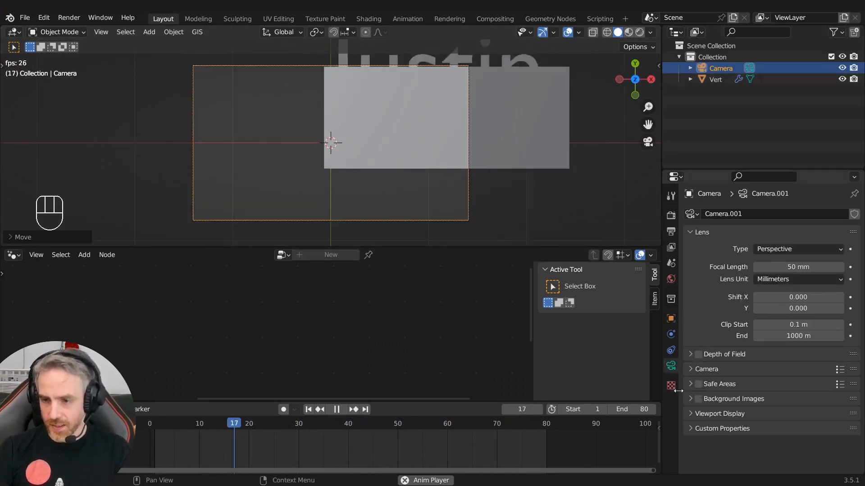
pyautogui.click(782, 249)
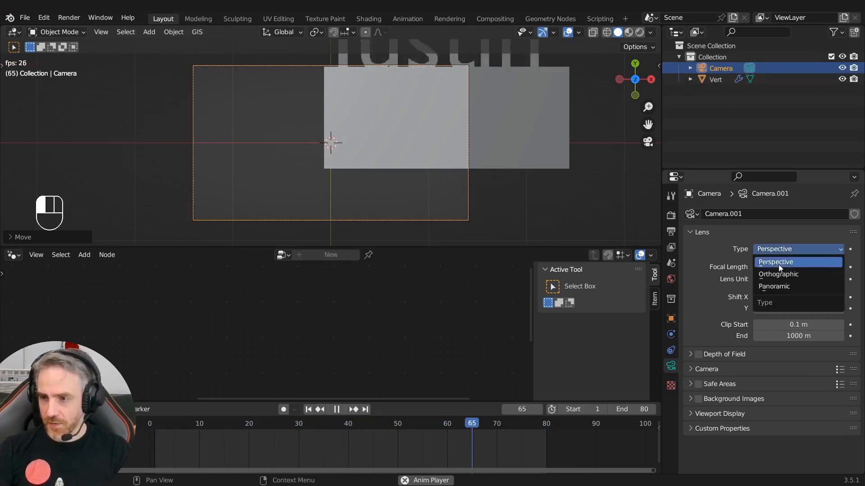
pyautogui.click(779, 260)
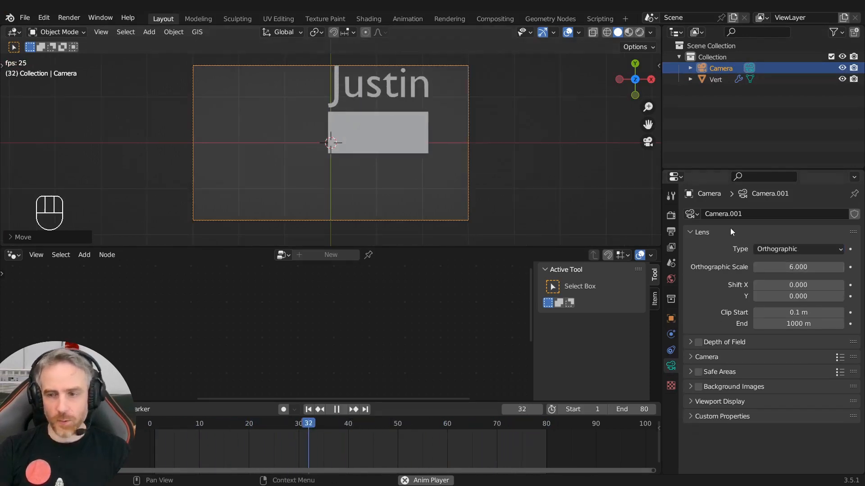
pyautogui.moveTo(766, 267); pyautogui.dragTo(824, 267)
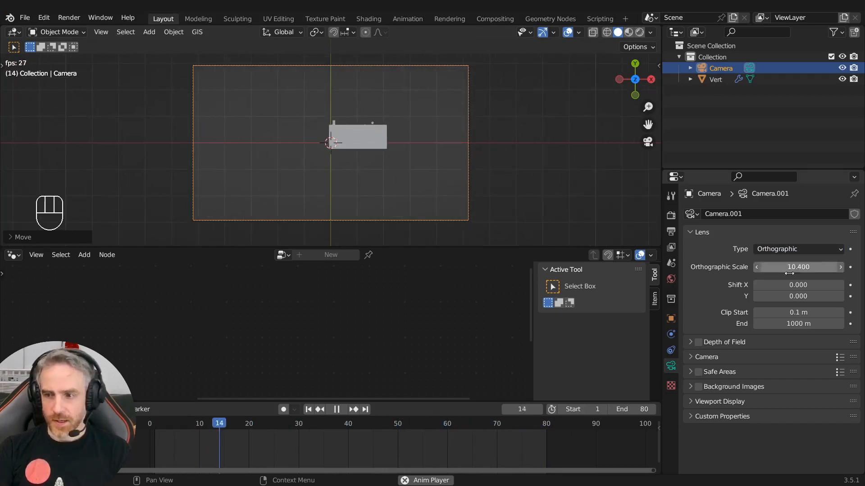
pyautogui.moveTo(798, 285); pyautogui.dragTo(813, 285)
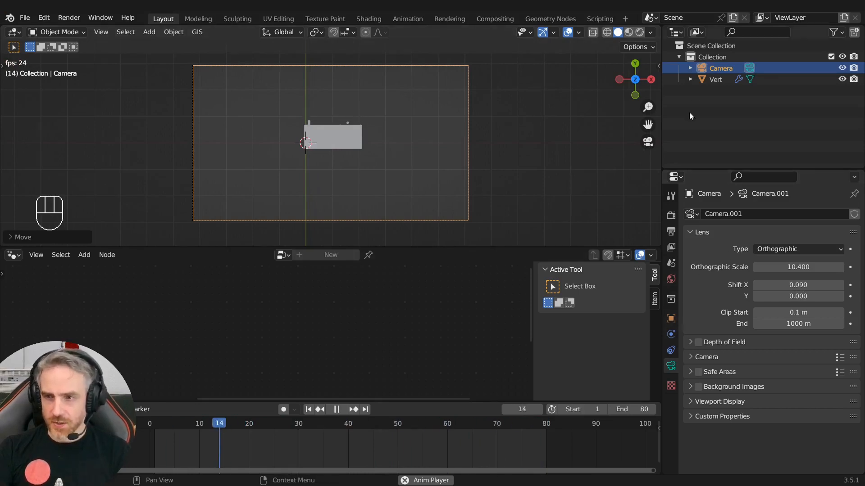
# Rename the Vert object to Text.
pyautogui.click(716, 79)
pyautogui.doubleClick(716, 79)
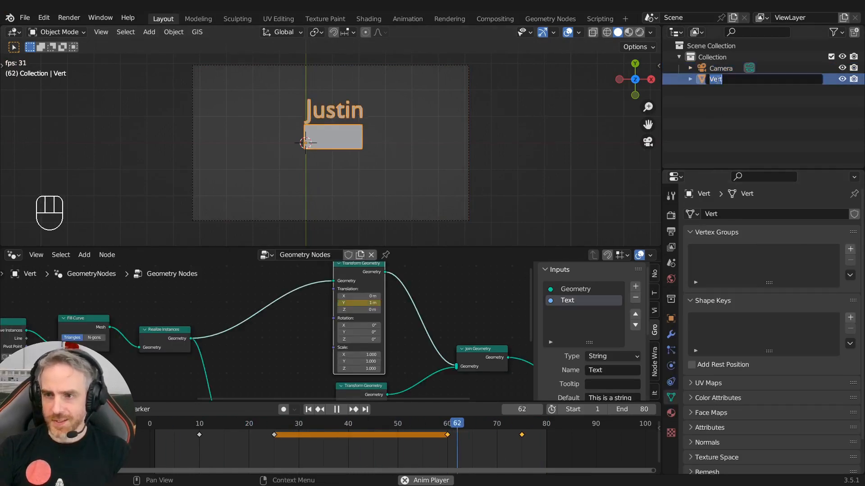
pyautogui.write('Text')
pyautogui.press('Return')
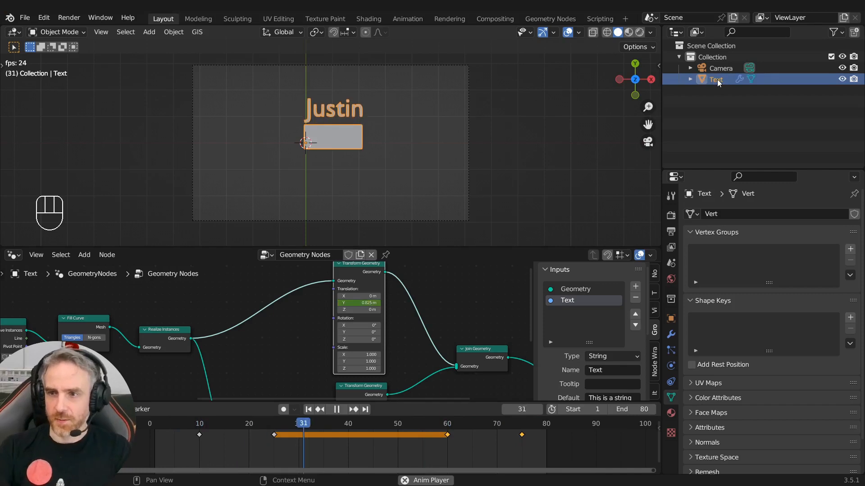
# Set the geometry nodes modifier's Text input to "Your Custom Text".
pyautogui.click(672, 335)
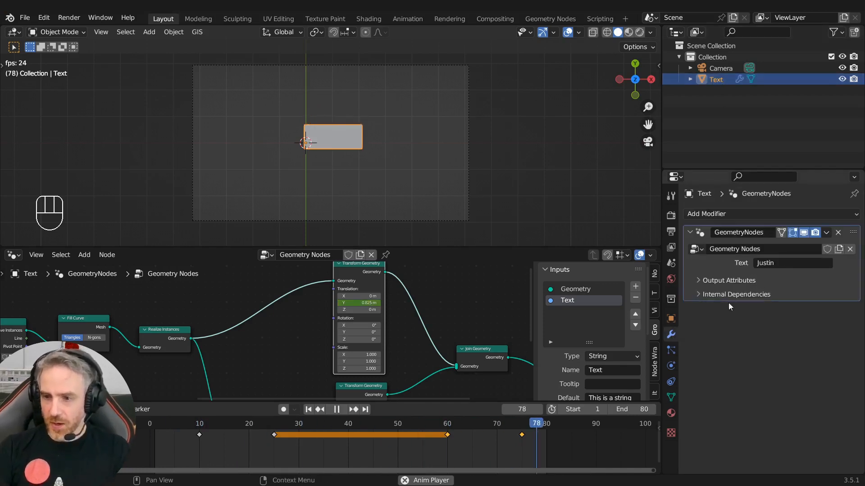
pyautogui.click(783, 263)
pyautogui.write('Your Custom Text')
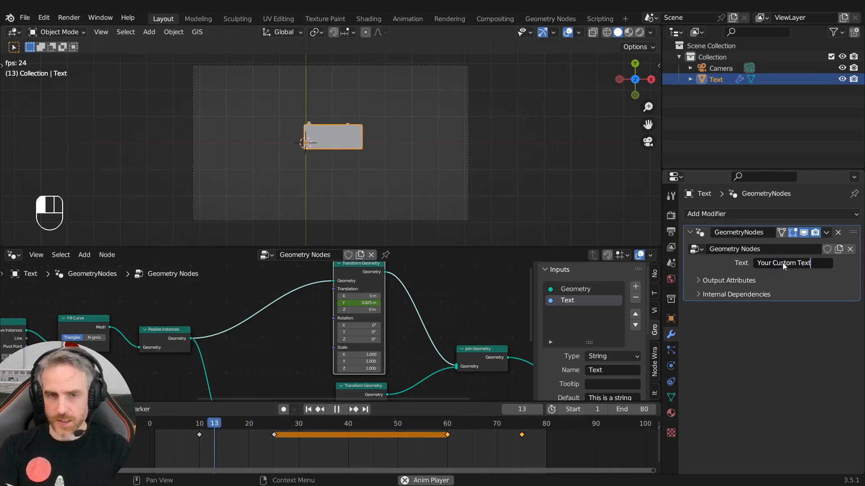
pyautogui.press('Return')
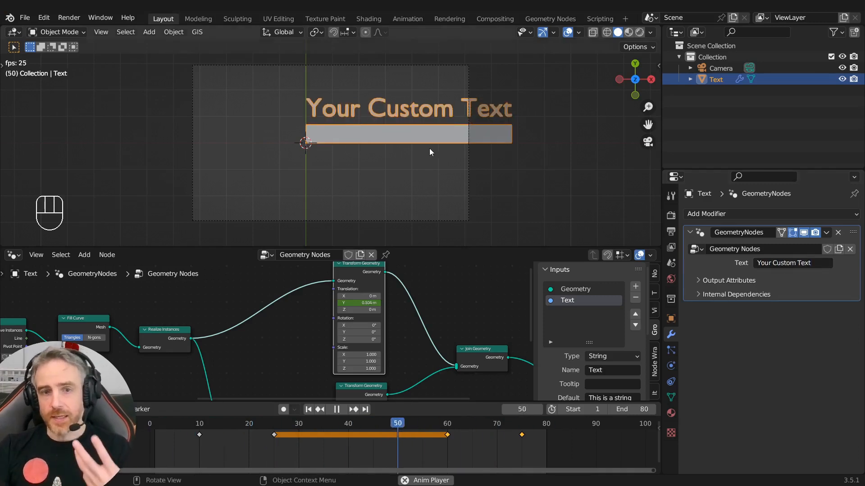
# Set the horizontal alignment of the String to Curves node to Center.
pyautogui.scroll(-2, 164, 318)
pyautogui.moveTo(164, 318); pyautogui.dragTo(339, 294, button='middle')
pyautogui.scroll(3, 261, 297)
pyautogui.moveTo(262, 297); pyautogui.dragTo(328, 270, button='middle')
pyautogui.scroll(2, 334, 350)
pyautogui.moveTo(335, 344); pyautogui.dragTo(340, 313, button='middle')
pyautogui.scroll(2, 336, 316)
pyautogui.scroll(1, 283, 322)
pyautogui.click(272, 308)
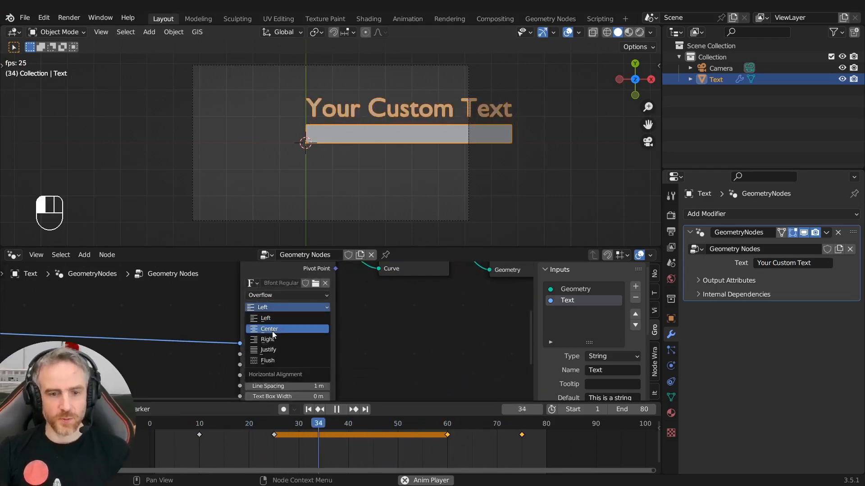
pyautogui.click(273, 331)
# Set the camera's Shift X to -0.02.
pyautogui.scroll(-2, 357, 196)
pyautogui.scroll(1, 438, 190)
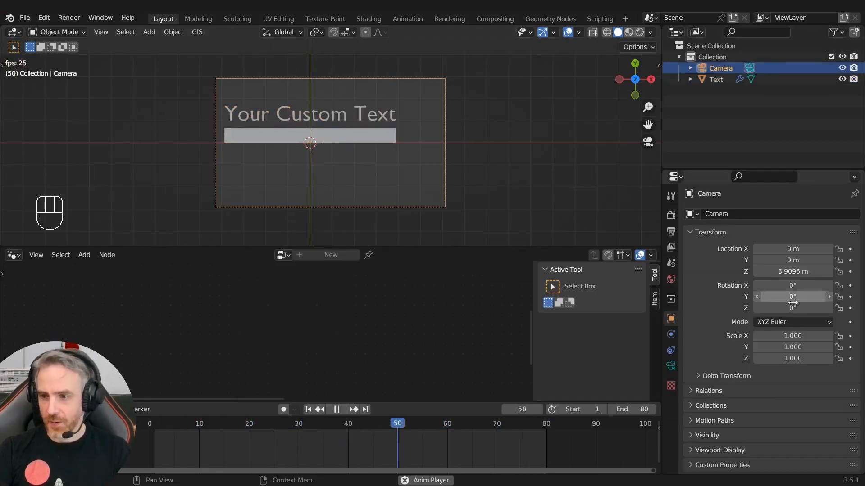
pyautogui.click(669, 366)
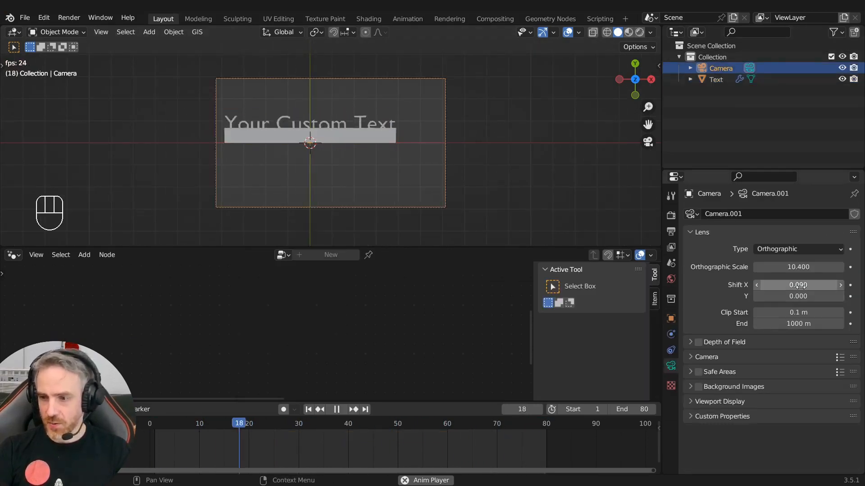
pyautogui.moveTo(798, 285); pyautogui.dragTo(750, 285)
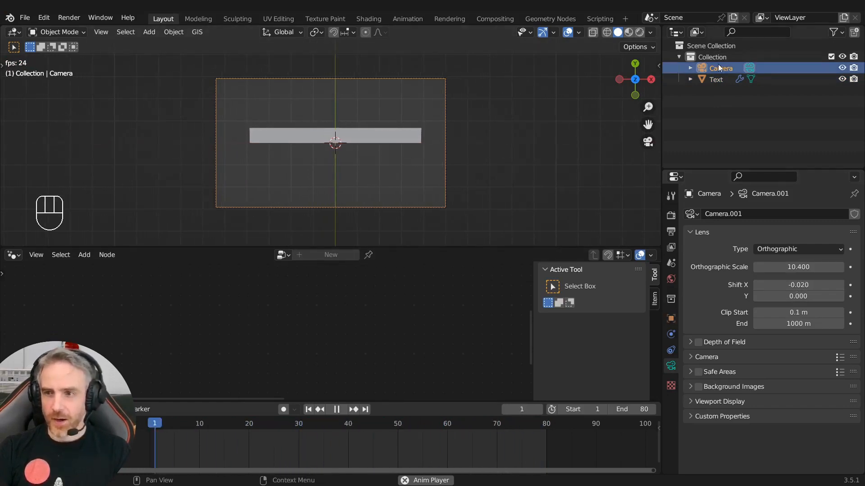
# Select the text object and change its modifier's Text input to "Geo".
pyautogui.click(716, 79)
pyautogui.click(671, 335)
pyautogui.click(776, 262)
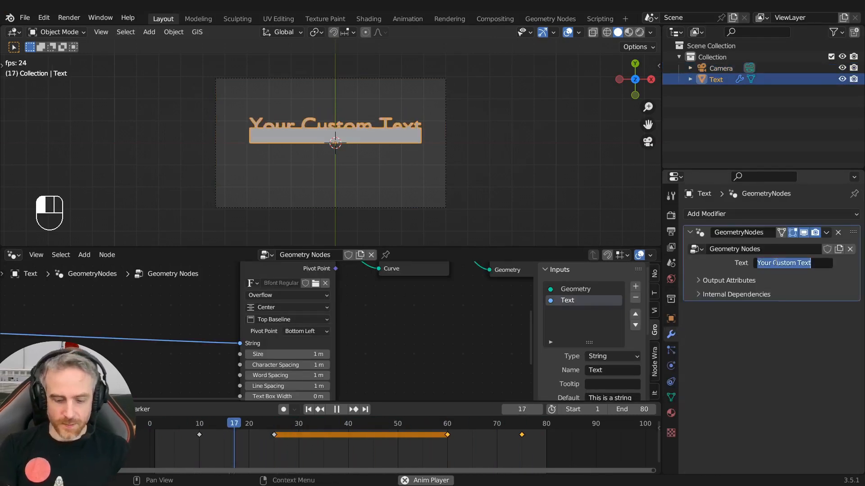
pyautogui.write('Geo')
pyautogui.press('Return')
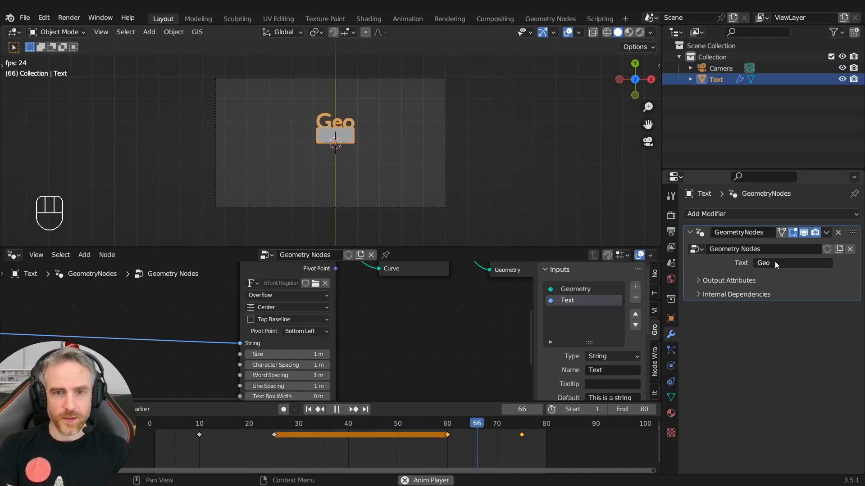
# Set the text object's modifier Text input to "Nodes".
pyautogui.hotkey('shift', 'n')
pyautogui.click(775, 263)
pyautogui.write('Nodes')
pyautogui.press('Return')
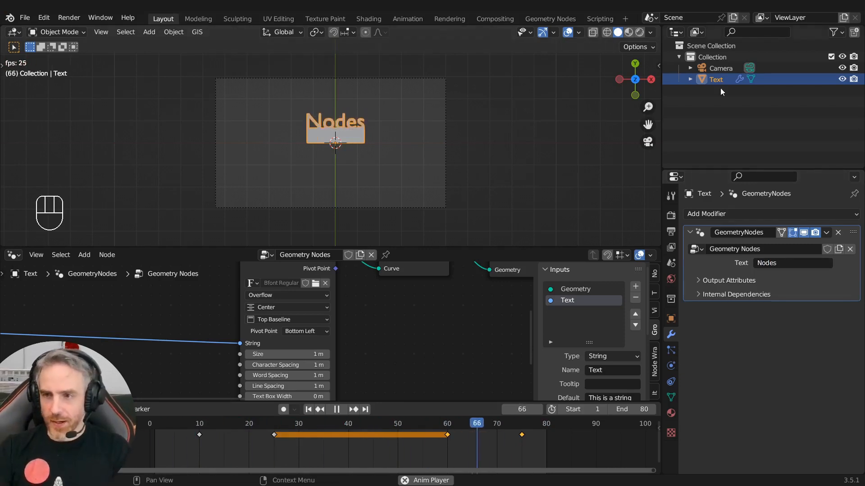
# Set the camera's Shift Y to 0.12 and stop the animation playback.
pyautogui.click(721, 69)
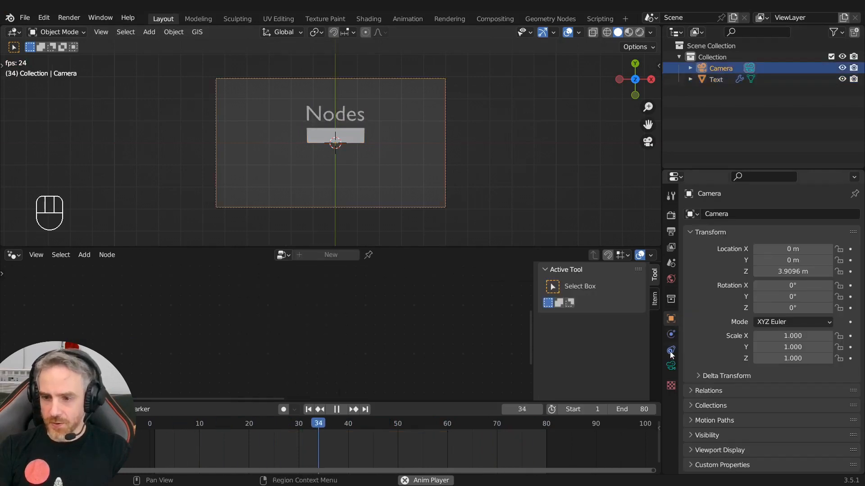
pyautogui.click(671, 366)
pyautogui.moveTo(798, 296); pyautogui.dragTo(811, 296)
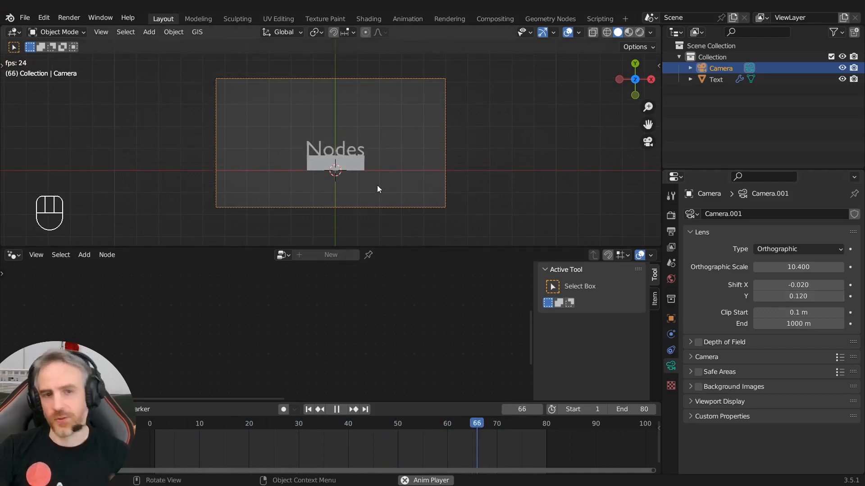
pyautogui.press('space')
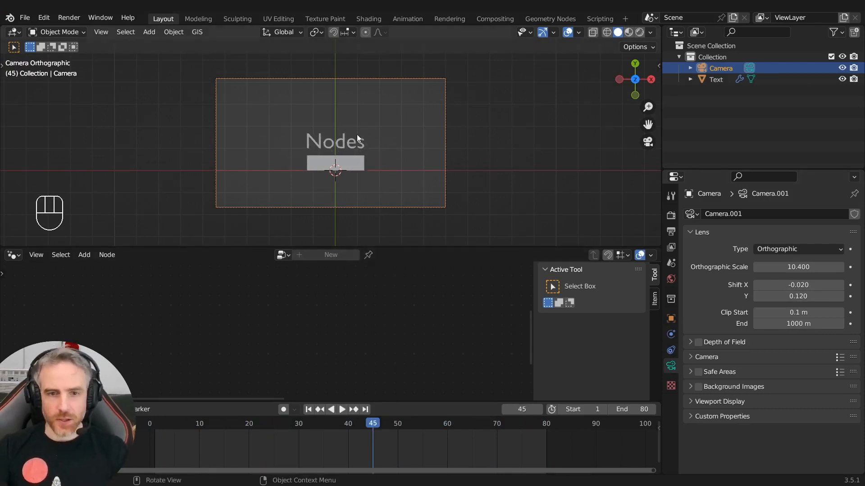
# Duplicate the text object in place.
pyautogui.click(348, 164)
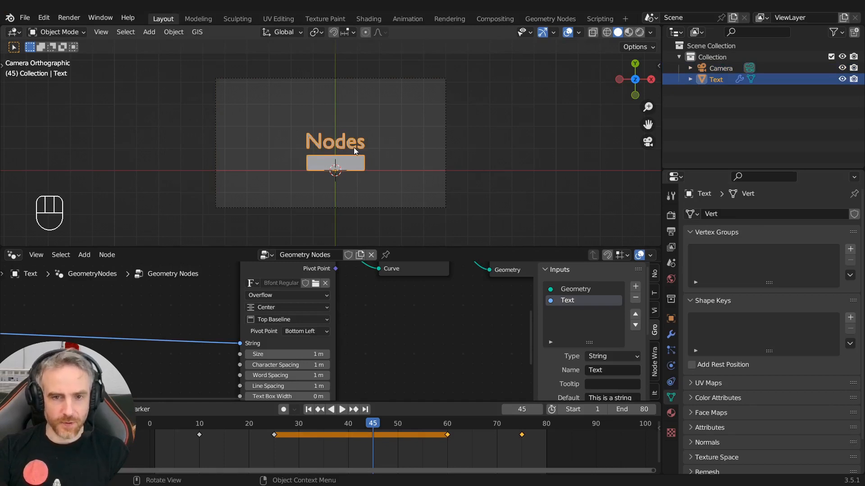
pyautogui.hotkey('shift', 'd')
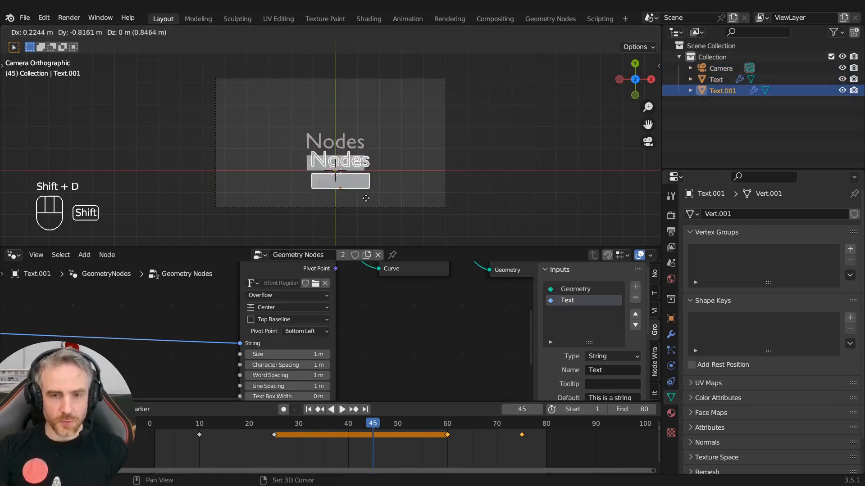
pyautogui.press('Escape')
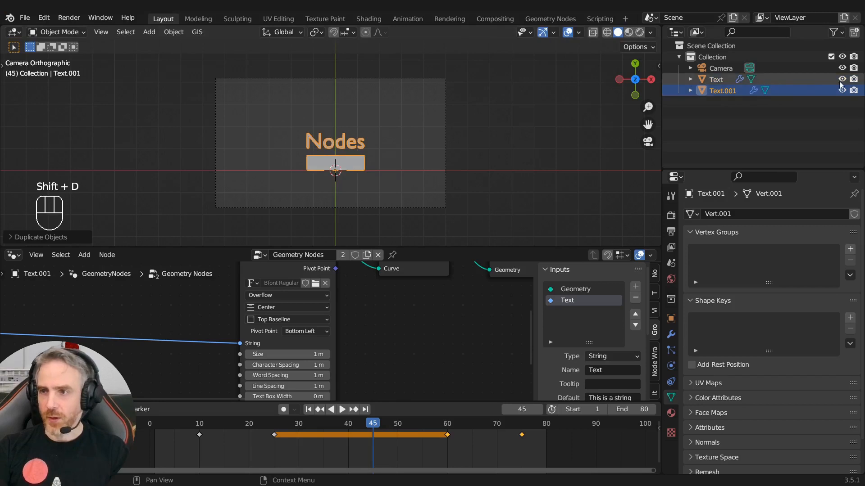
# Hide the original text object in the viewport and rename it Text_Fly_UP.
pyautogui.doubleClick(726, 79)
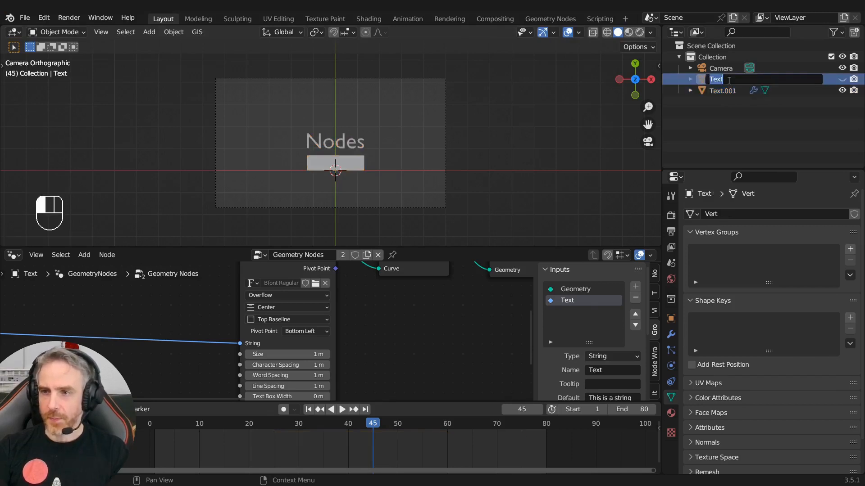
pyautogui.press('shift')
pyautogui.press('Return')
# Rename the duplicated text object Text_Fly_Left.
pyautogui.doubleClick(726, 79)
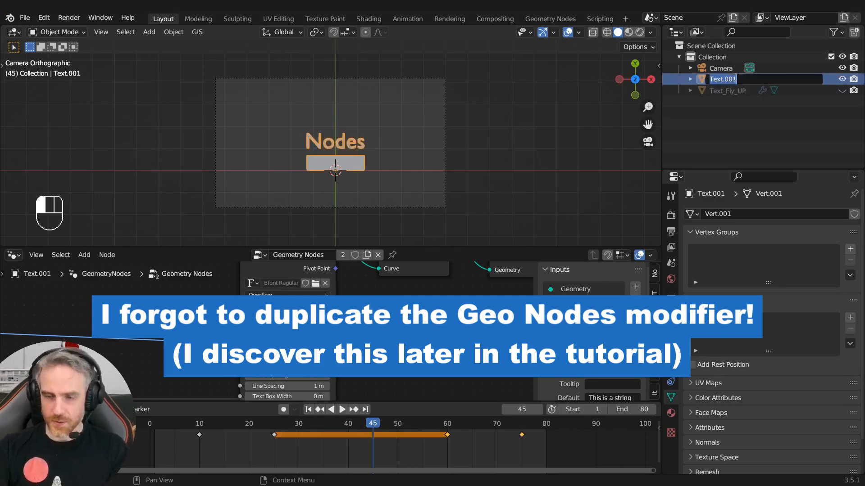
pyautogui.click(736, 79)
pyautogui.press('BackSpace')
pyautogui.press('BackSpace')
pyautogui.press('BackSpace')
pyautogui.press('BackSpace')
pyautogui.write('_Fly')
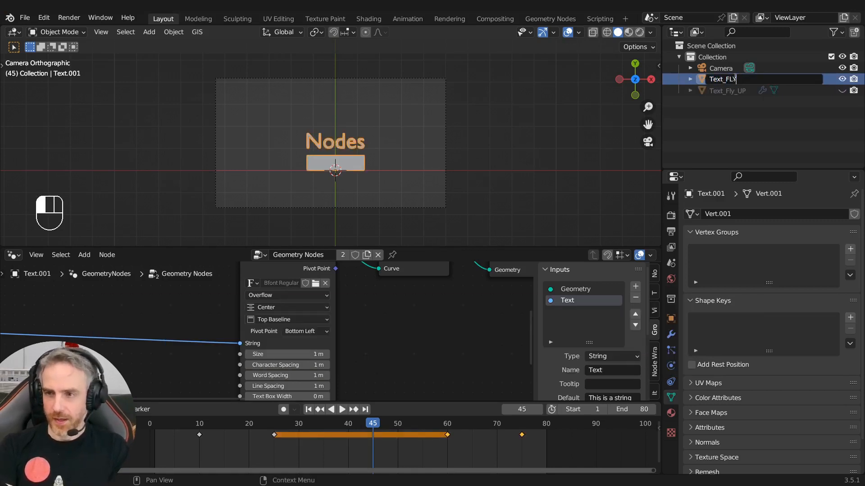
pyautogui.write('_L')
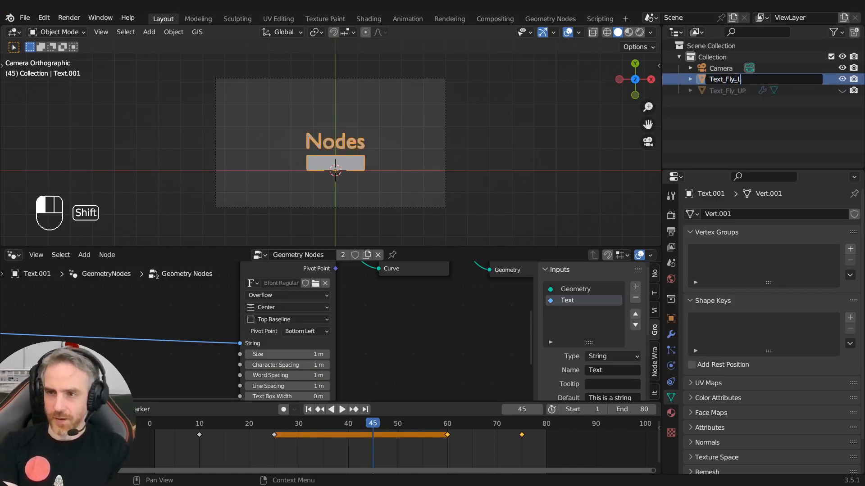
pyautogui.press('Return')
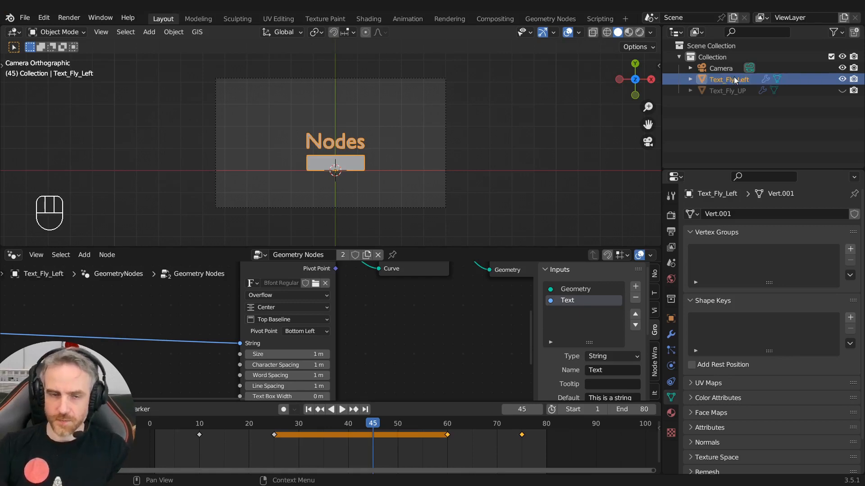
# Clear the translation keyframes on the upper Transform Geometry node that moves the text.
pyautogui.scroll(-5, 357, 359)
pyautogui.moveTo(357, 359); pyautogui.dragTo(258, 340, button='middle')
pyautogui.scroll(1, 278, 338)
pyautogui.scroll(1, 258, 340)
pyautogui.scroll(-1, 258, 341)
pyautogui.moveTo(299, 315); pyautogui.dragTo(315, 322, button='middle')
pyautogui.rightClick(313, 313)
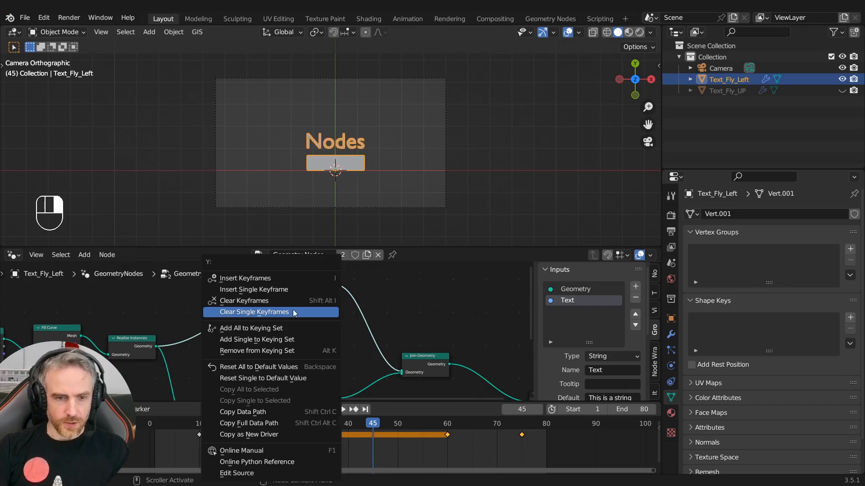
pyautogui.click(277, 299)
pyautogui.scroll(-4, 310, 315)
pyautogui.moveTo(274, 321); pyautogui.dragTo(325, 308, button='middle')
pyautogui.scroll(3, 324, 308)
pyautogui.scroll(1, 342, 309)
pyautogui.click(336, 311)
pyautogui.scroll(-1, 337, 311)
pyautogui.scroll(3, 361, 170)
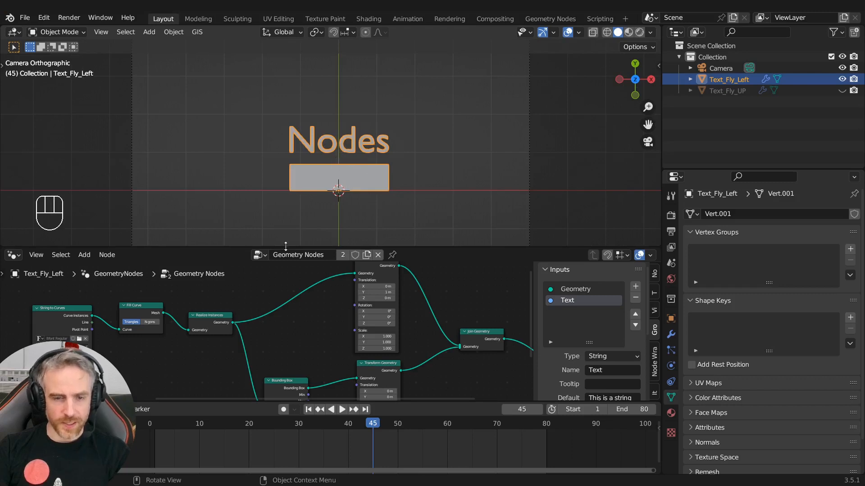
pyautogui.scroll(-1, 265, 334)
pyautogui.moveTo(265, 326)
pyautogui.mouseDown(button='middle')
pyautogui.moveTo(295, 297)
pyautogui.moveTo(282, 314)
pyautogui.moveTo(256, 318)
pyautogui.mouseUp(button='middle')
pyautogui.scroll(-1, 291, 316)
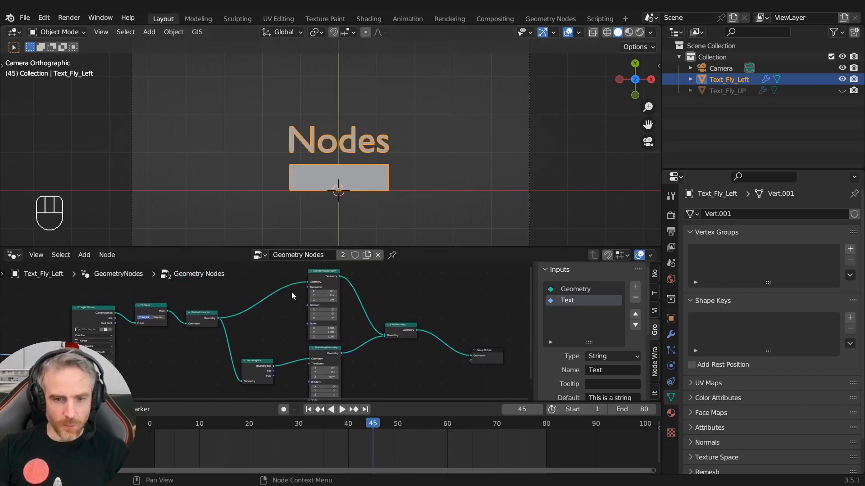
pyautogui.moveTo(324, 291)
pyautogui.mouseDown()
pyautogui.moveTo(360, 291)
pyautogui.moveTo(324, 290)
pyautogui.mouseUp()
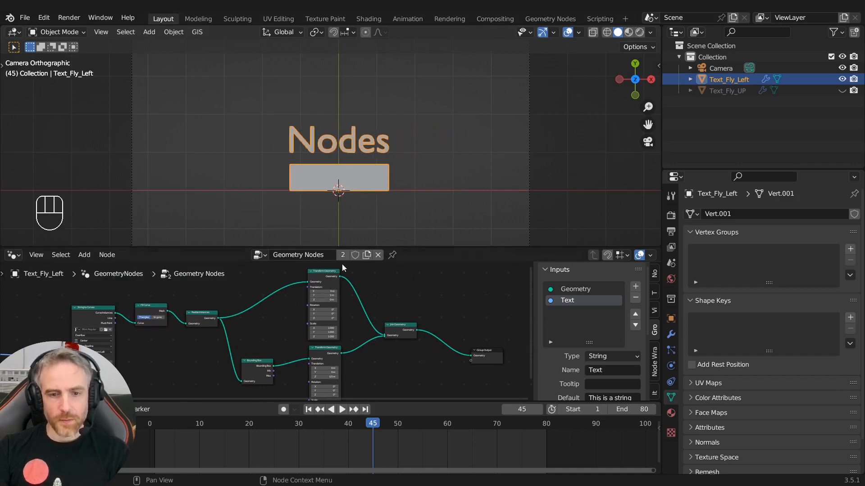
# At frame 10, insert a single keyframe on the X translation of the upper Transform Geometry node.
pyautogui.scroll(3, 394, 277)
pyautogui.scroll(6, 312, 295)
pyautogui.keyDown('shift'); pyautogui.moveTo(393, 278); pyautogui.dragTo(361, 337, button='middle'); pyautogui.keyUp('shift')
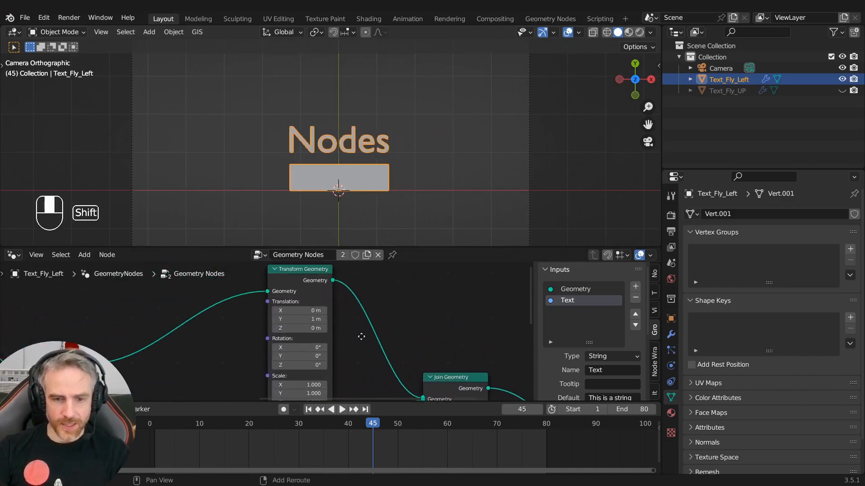
pyautogui.moveTo(228, 428); pyautogui.dragTo(199, 427)
pyautogui.rightClick(308, 311)
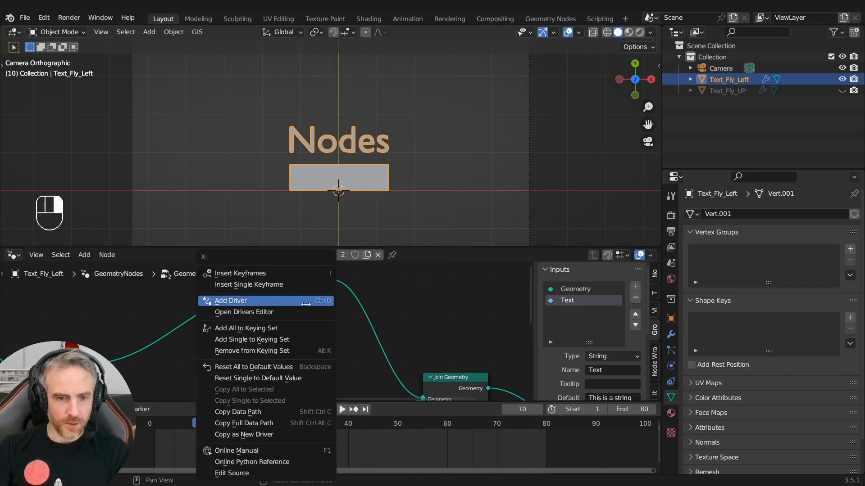
pyautogui.click(270, 284)
# At frame 25, set the upper Transform Geometry node's X translation to 2.9 m, add a single keyframe, and play the animation.
pyautogui.moveTo(199, 424); pyautogui.dragTo(239, 421)
pyautogui.click(298, 279)
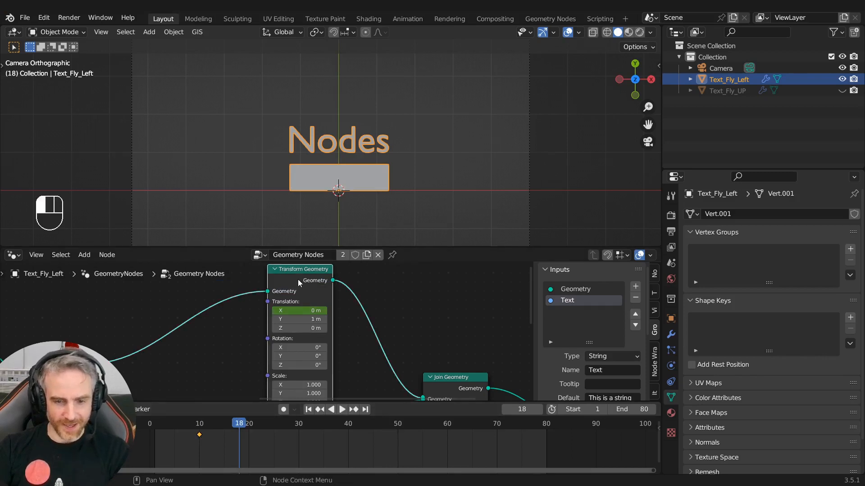
pyautogui.press('m')
pyautogui.press('m')
pyautogui.moveTo(199, 422); pyautogui.dragTo(273, 420)
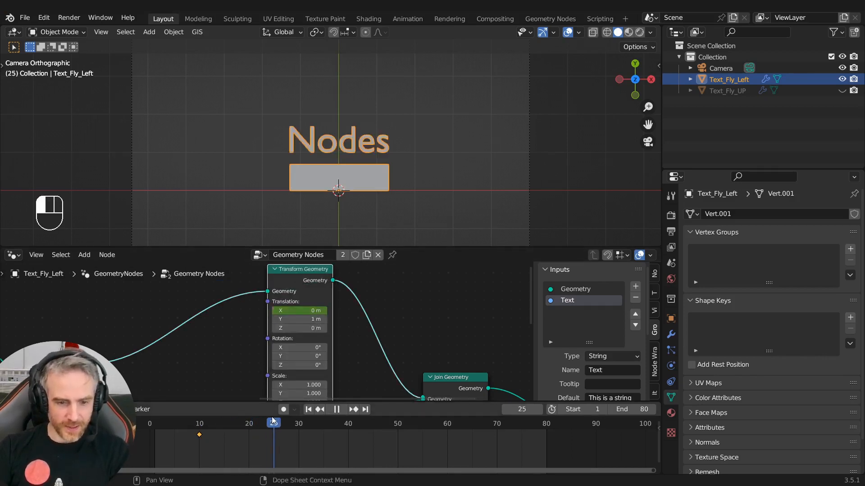
pyautogui.moveTo(298, 311); pyautogui.dragTo(318, 311)
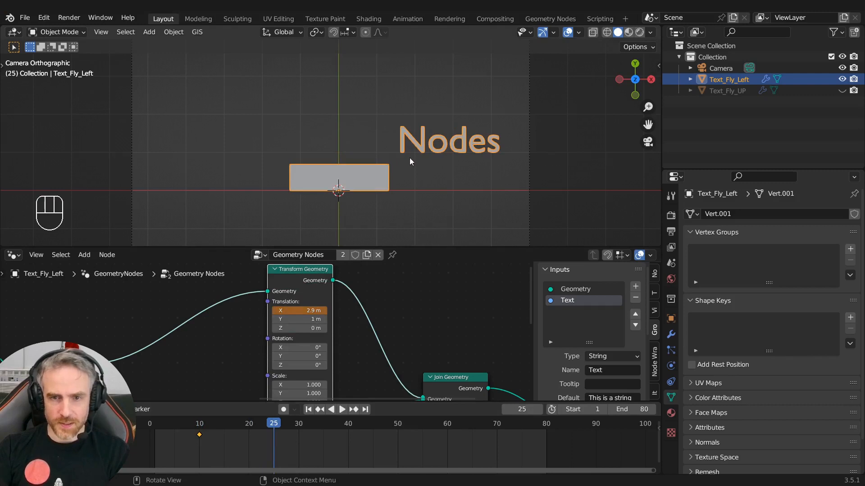
pyautogui.rightClick(308, 311)
pyautogui.click(291, 288)
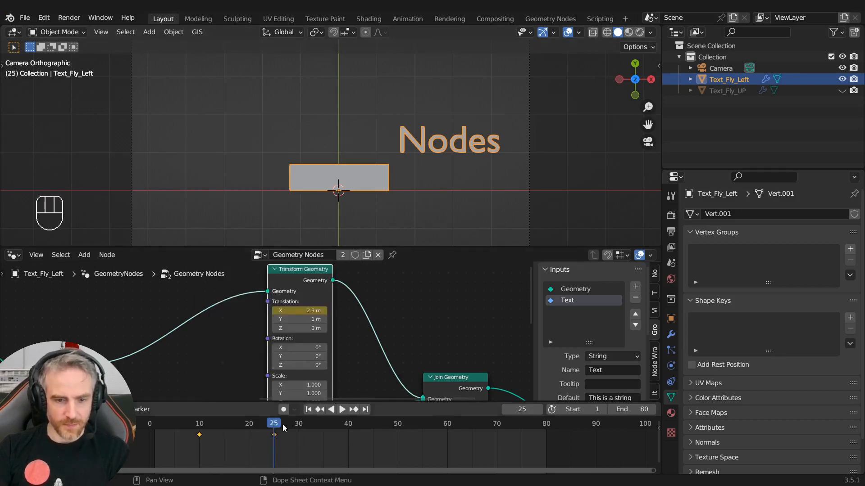
pyautogui.press('space')
pyautogui.press('space')
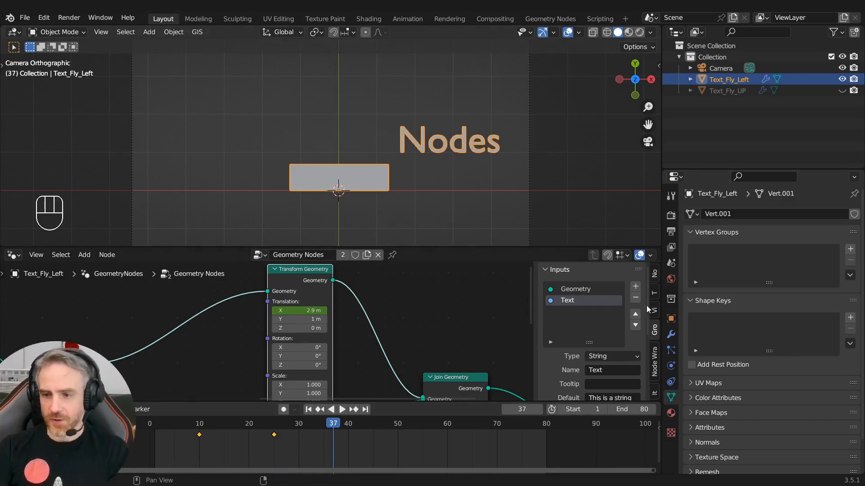
# Change the Text input of the Geometry Nodes modifier to Blender Frenzy.
pyautogui.click(671, 334)
pyautogui.click(775, 264)
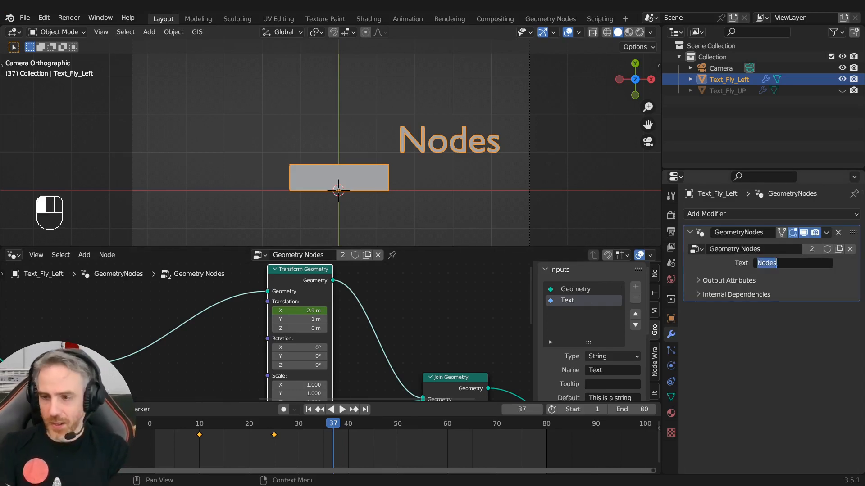
pyautogui.write('Blender Frenzy')
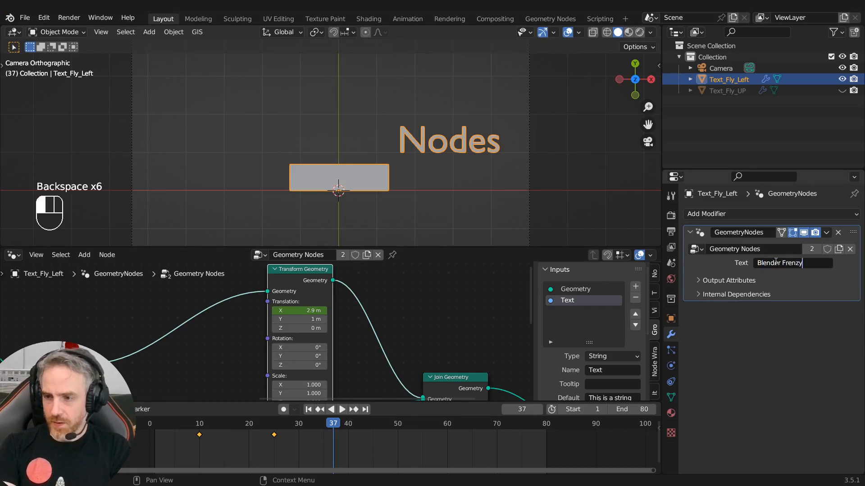
pyautogui.press('Return')
# Scrub to frame 25 and play the animation to check the longer text's offset against the mask.
pyautogui.scroll(-2, 399, 170)
pyautogui.moveTo(216, 428); pyautogui.dragTo(274, 428)
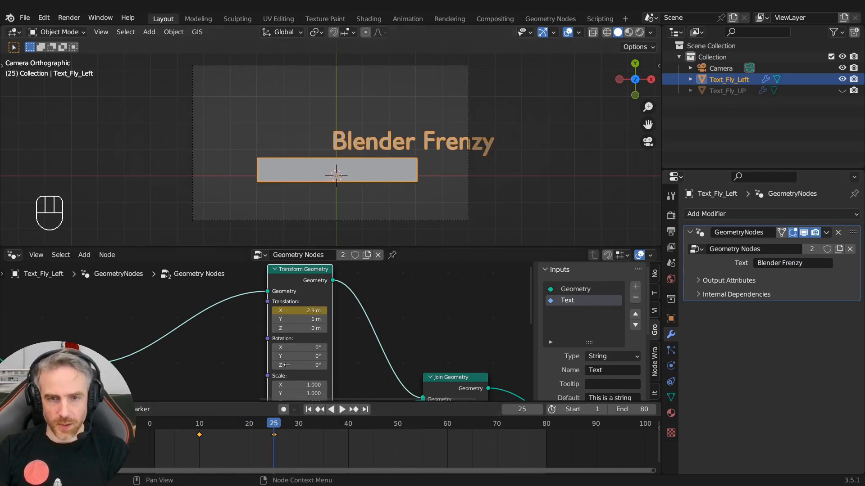
pyautogui.press('space')
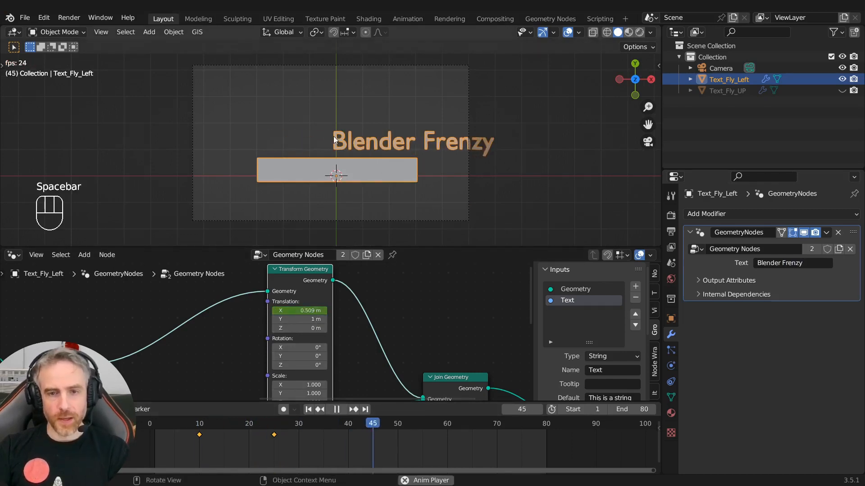
pyautogui.press('space')
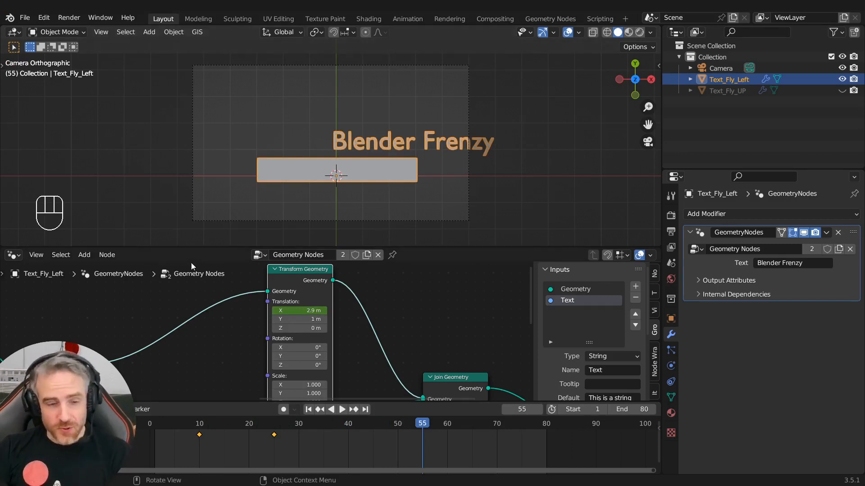
# Move the Bounding Box node further away from the lower Transform Geometry node.
pyautogui.scroll(-7, 158, 343)
pyautogui.moveTo(218, 339); pyautogui.dragTo(260, 293, button='middle')
pyautogui.scroll(3, 323, 346)
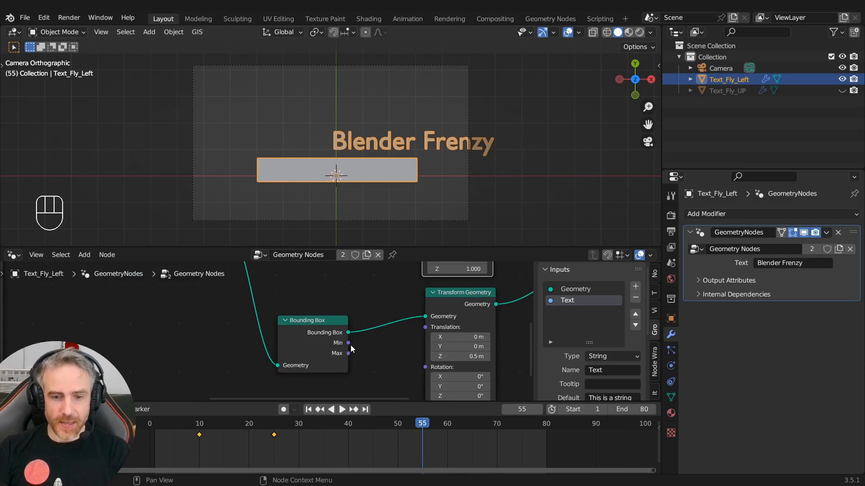
pyautogui.moveTo(318, 318); pyautogui.dragTo(270, 329)
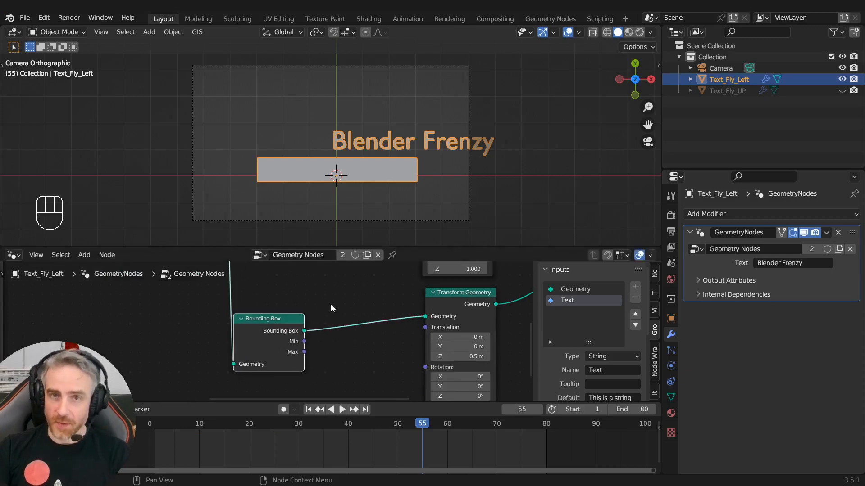
# Inspect the Bounding Box node's Max output value and compare it with the mask in camera and perspective views.
pyautogui.scroll(-2, 330, 304)
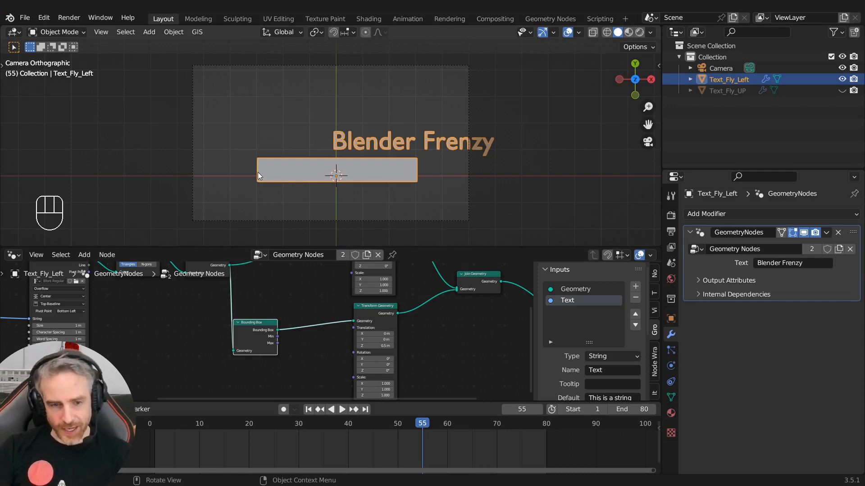
pyautogui.scroll(2, 288, 348)
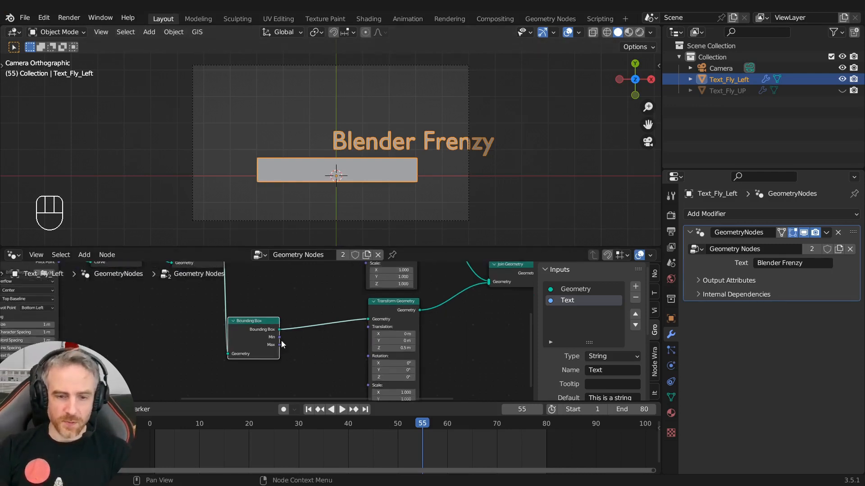
pyautogui.scroll(2, 278, 347)
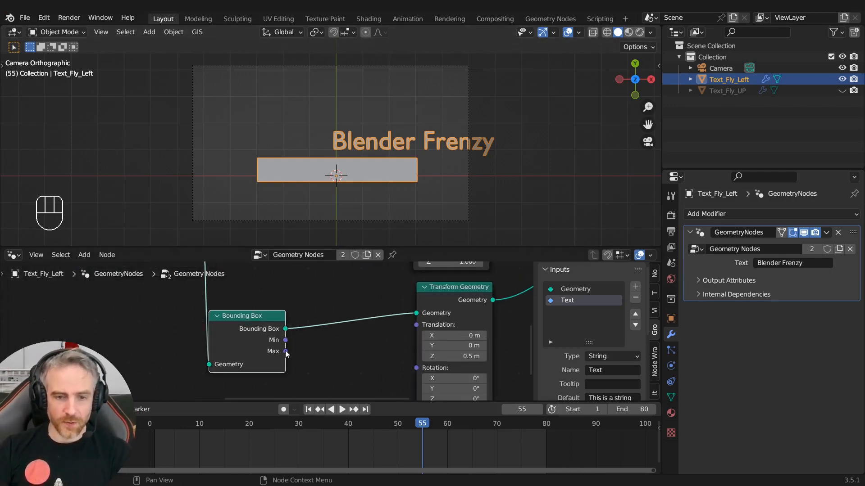
pyautogui.moveTo(286, 352)
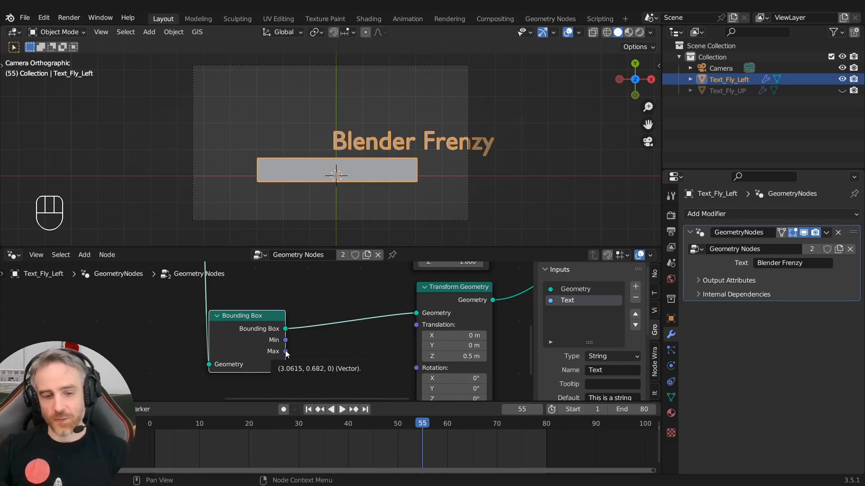
pyautogui.moveTo(422, 148); pyautogui.dragTo(407, 77, button='middle')
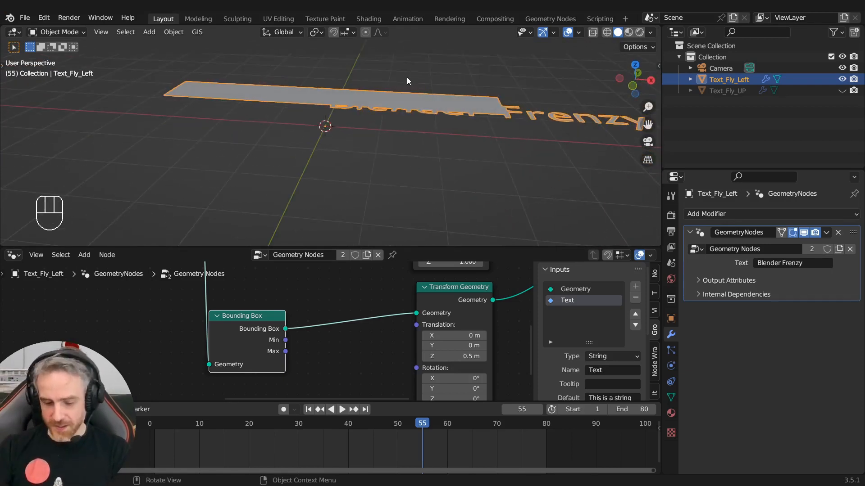
pyautogui.press('KP_0')
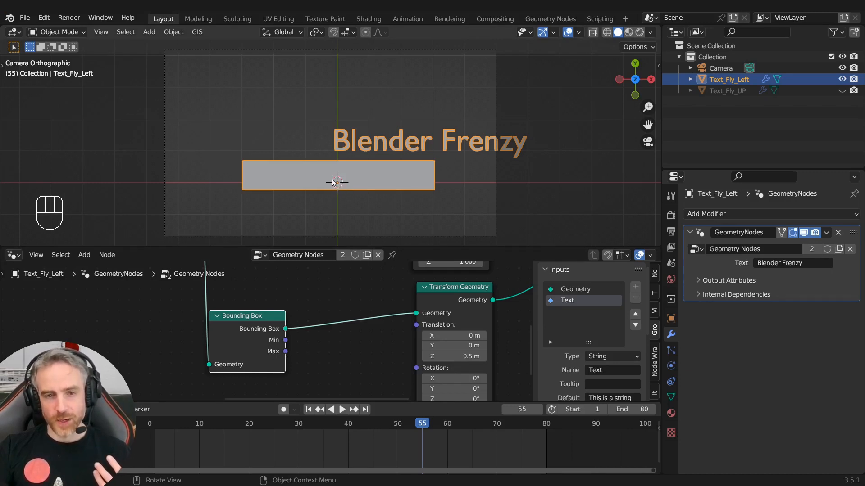
pyautogui.moveTo(340, 191); pyautogui.dragTo(344, 150, button='middle')
pyautogui.press('KP_0')
pyautogui.scroll(-1, 345, 150)
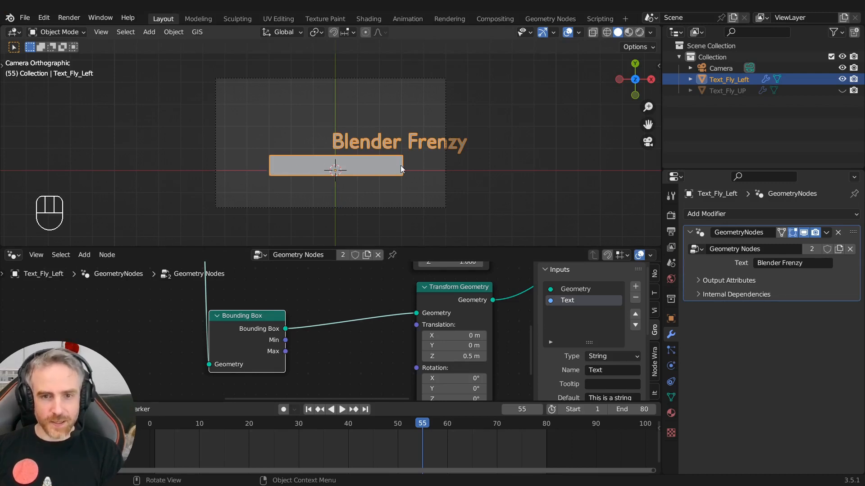
# Add a Vector Math Subtract node that takes the Bounding Box's Max as first vector and Min as second.
pyautogui.scroll(-3, 293, 309)
pyautogui.moveTo(293, 310); pyautogui.dragTo(244, 319, button='middle')
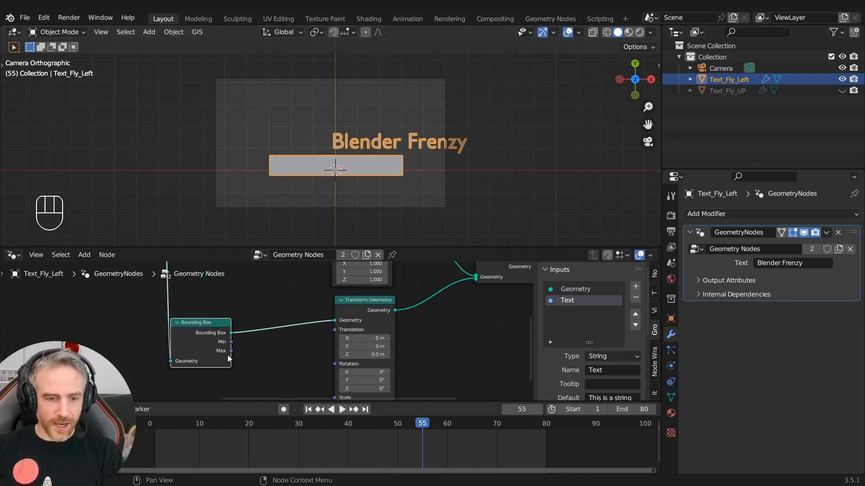
pyautogui.moveTo(230, 351); pyautogui.dragTo(254, 298)
pyautogui.write('subtra')
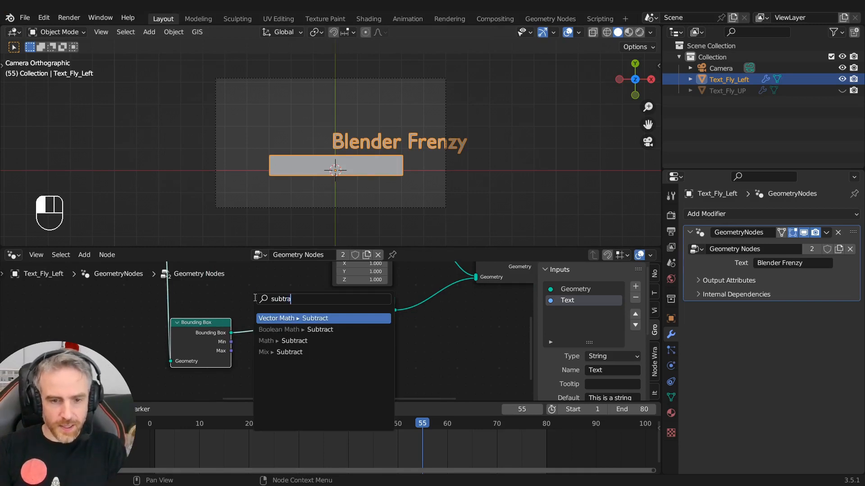
pyautogui.press('Return')
pyautogui.moveTo(231, 342); pyautogui.dragTo(253, 339)
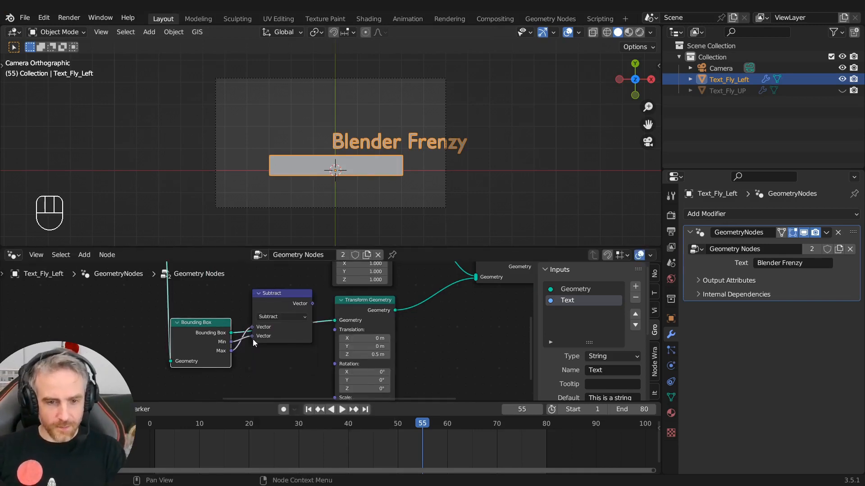
# Reposition the Subtract node above the Bounding Box and connect its output to the upper Transform Geometry node's Translation.
pyautogui.moveTo(277, 302); pyautogui.dragTo(307, 355, button='middle')
pyautogui.moveTo(311, 354); pyautogui.dragTo(285, 308)
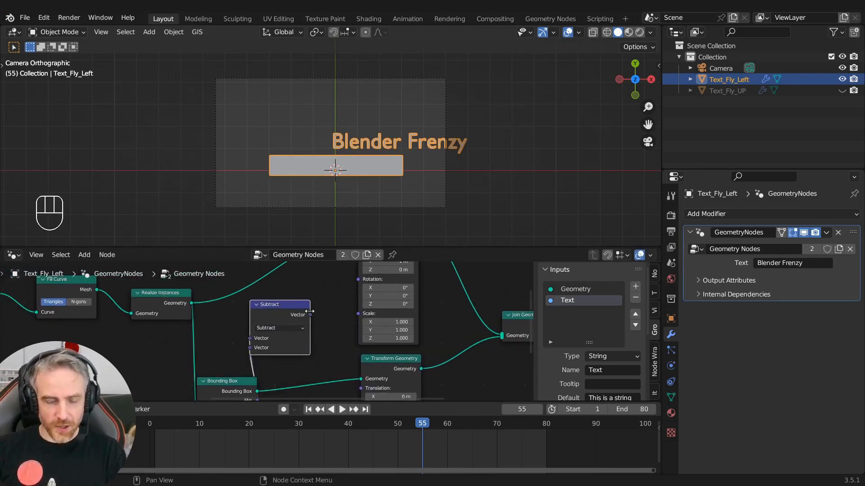
pyautogui.moveTo(317, 298); pyautogui.dragTo(271, 352, button='middle')
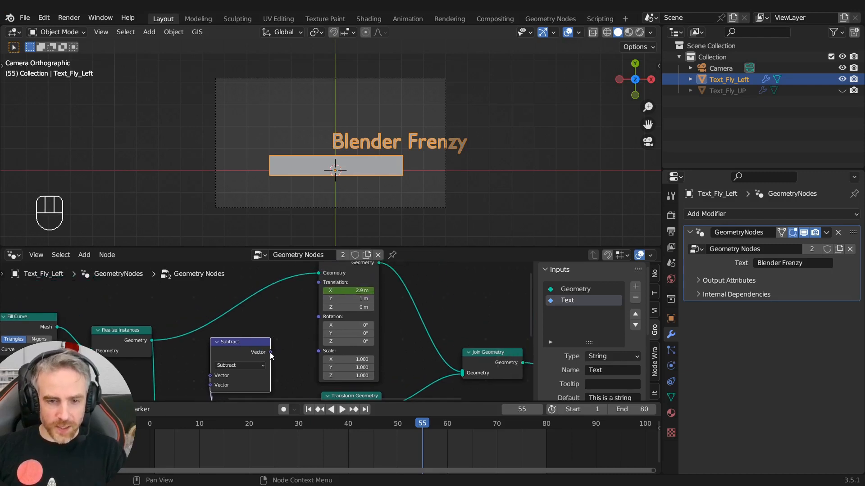
pyautogui.moveTo(270, 352); pyautogui.dragTo(318, 285)
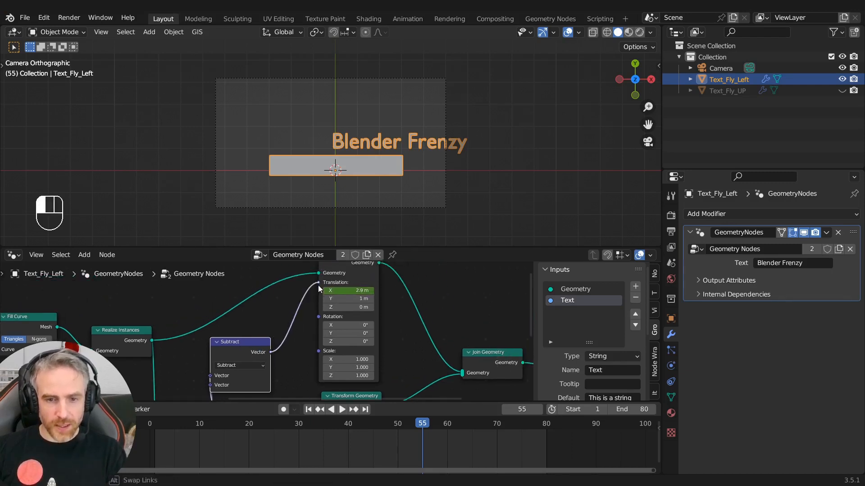
pyautogui.moveTo(318, 285); pyautogui.dragTo(318, 285)
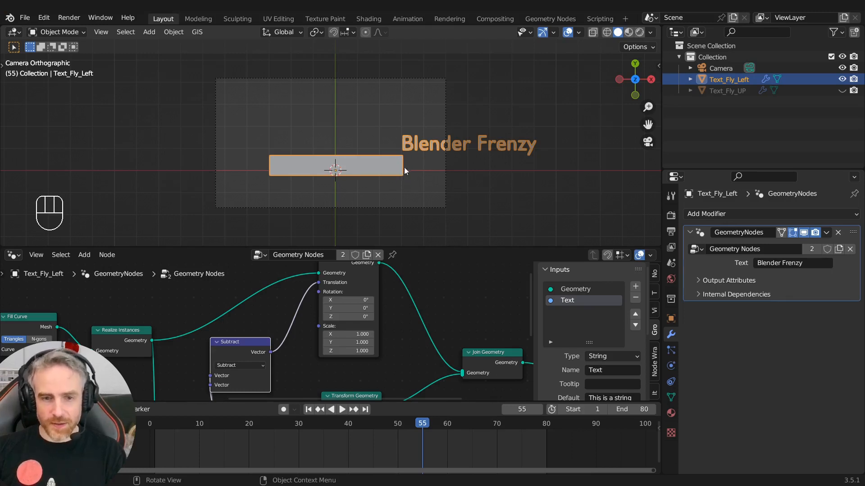
# Spread out the node tree to make room between the Bounding Box, Subtract and Transform Geometry nodes.
pyautogui.moveTo(283, 320); pyautogui.dragTo(359, 305, button='middle')
pyautogui.moveTo(299, 337); pyautogui.dragTo(269, 310, button='middle')
pyautogui.scroll(-3, 269, 318)
pyautogui.scroll(-8, 271, 280)
pyautogui.scroll(-1, 269, 309)
pyautogui.moveTo(269, 310); pyautogui.dragTo(407, 393)
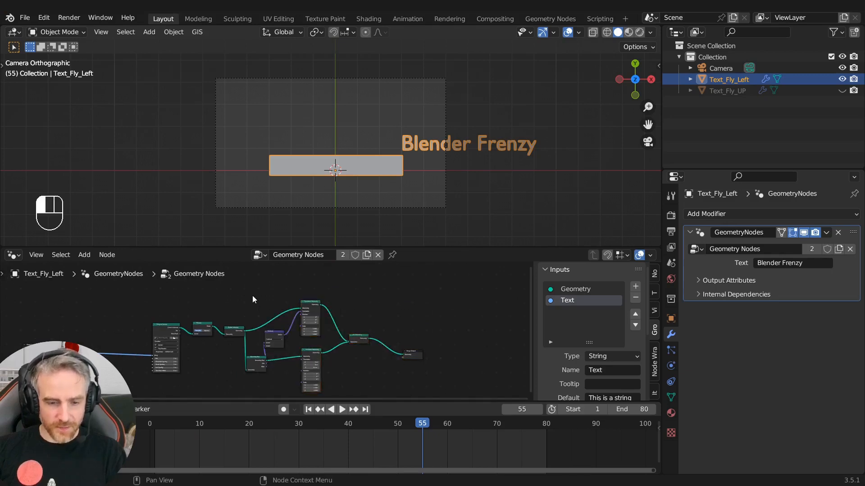
pyautogui.scroll(1, 252, 296)
pyautogui.press('g')
pyautogui.click(325, 361)
pyautogui.moveTo(317, 364); pyautogui.dragTo(279, 370)
pyautogui.moveTo(338, 328); pyautogui.dragTo(316, 338)
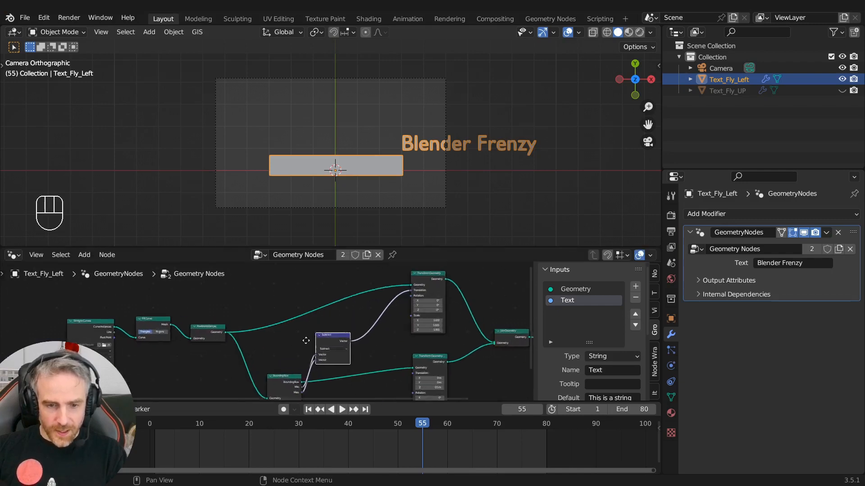
# Duplicate the Subtract node onto the link to the upper Transform Geometry's Translation and set its operation to Multiply.
pyautogui.scroll(2, 316, 337)
pyautogui.hotkey('shift', 'd')
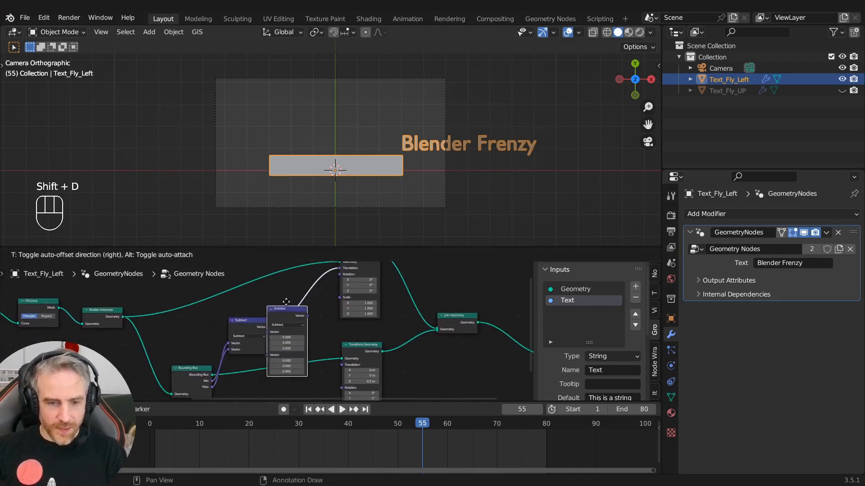
pyautogui.click(309, 293)
pyautogui.scroll(1, 308, 294)
pyautogui.click(334, 301)
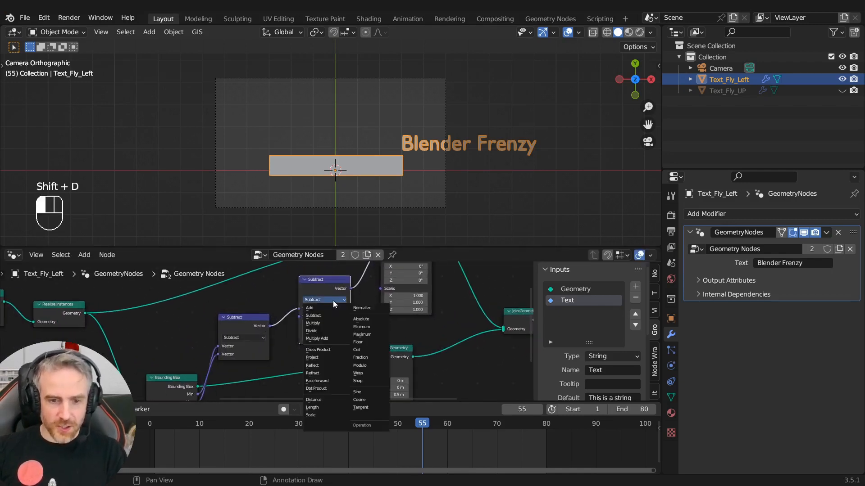
pyautogui.click(325, 323)
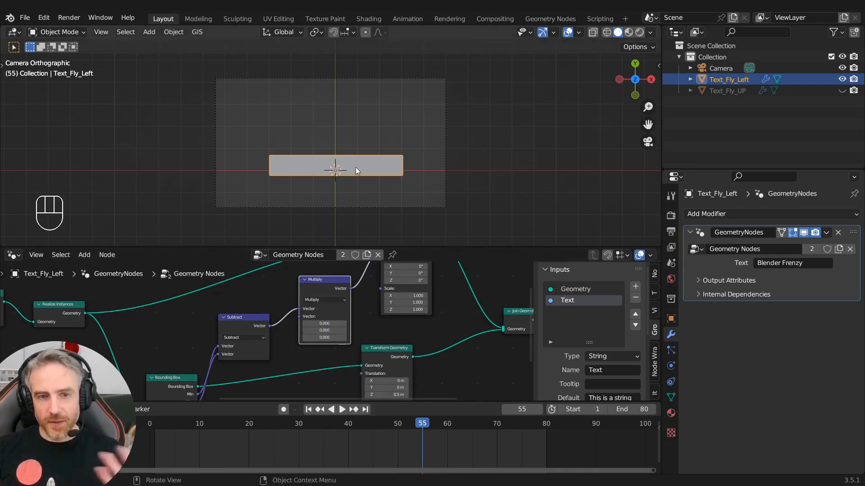
# Open the first component of the Multiply node's second vector for editing.
pyautogui.moveTo(356, 166); pyautogui.dragTo(337, 85, button='middle')
pyautogui.press('KP_0')
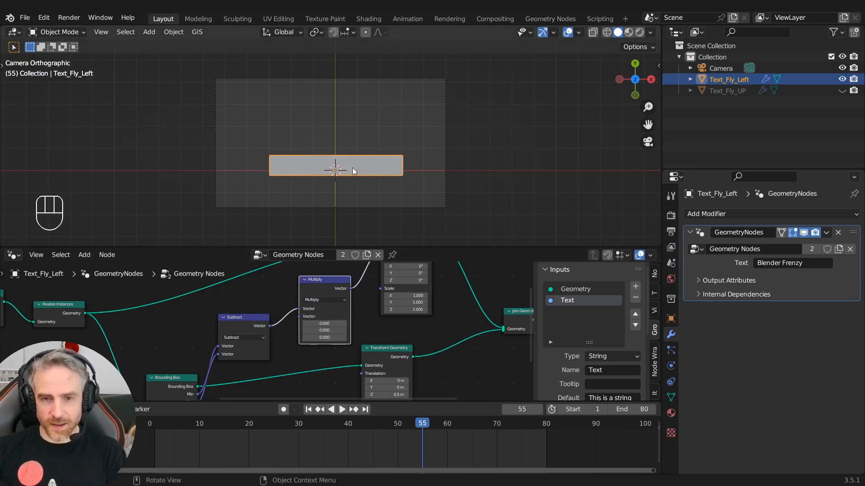
pyautogui.moveTo(398, 265); pyautogui.dragTo(355, 310, button='middle')
pyautogui.scroll(-2, 355, 309)
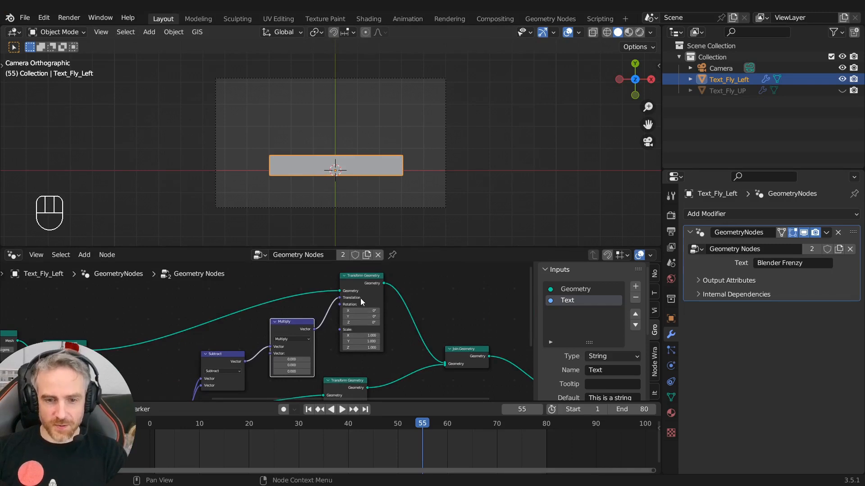
pyautogui.scroll(3, 306, 347)
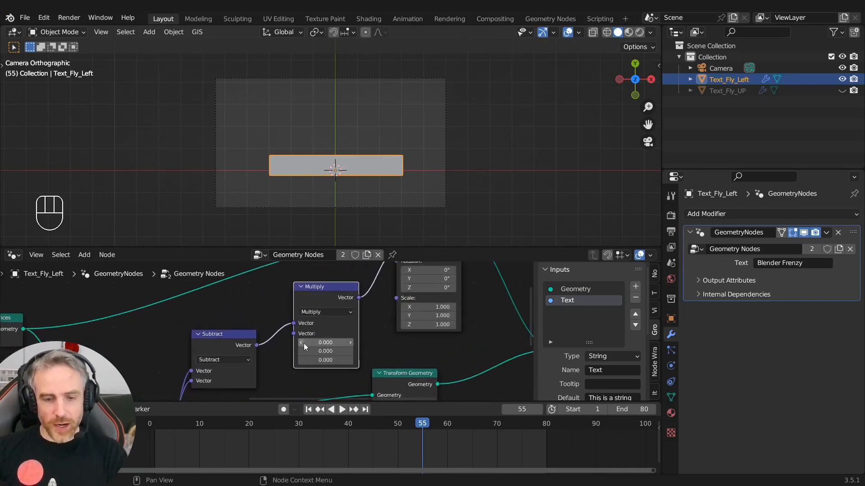
pyautogui.click(326, 344)
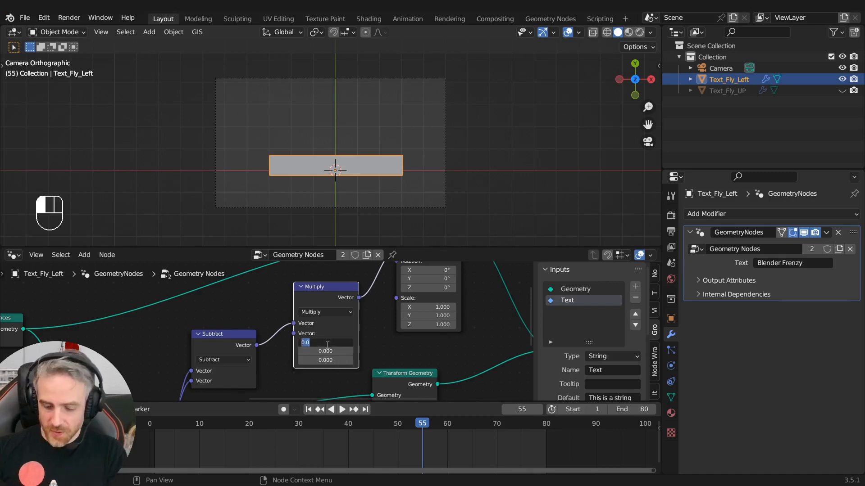
# Set the X component of the Multiply node's second vector to 1.
pyautogui.press('Return')
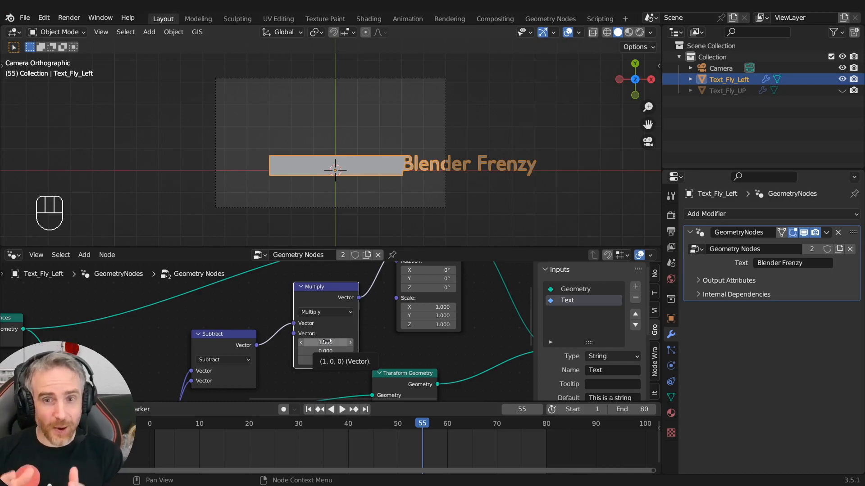
pyautogui.scroll(4, 410, 160)
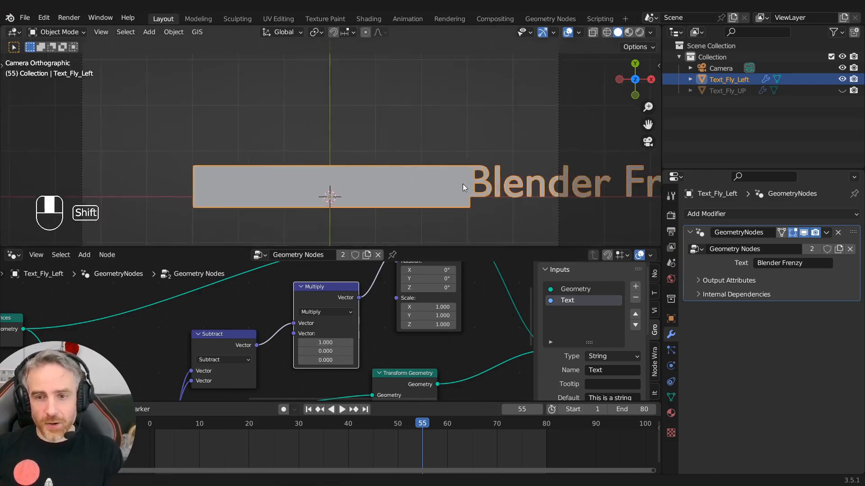
pyautogui.keyDown('shift'); pyautogui.moveTo(463, 184); pyautogui.dragTo(424, 147, button='middle'); pyautogui.keyUp('shift')
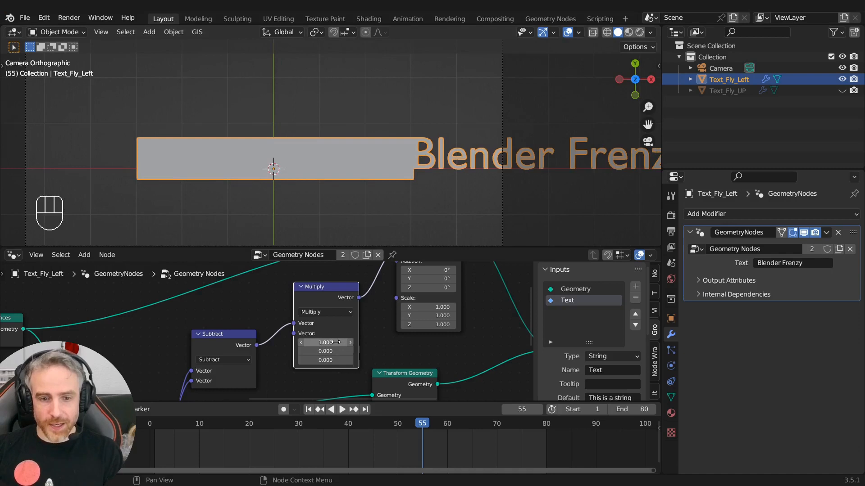
pyautogui.scroll(3, 436, 151)
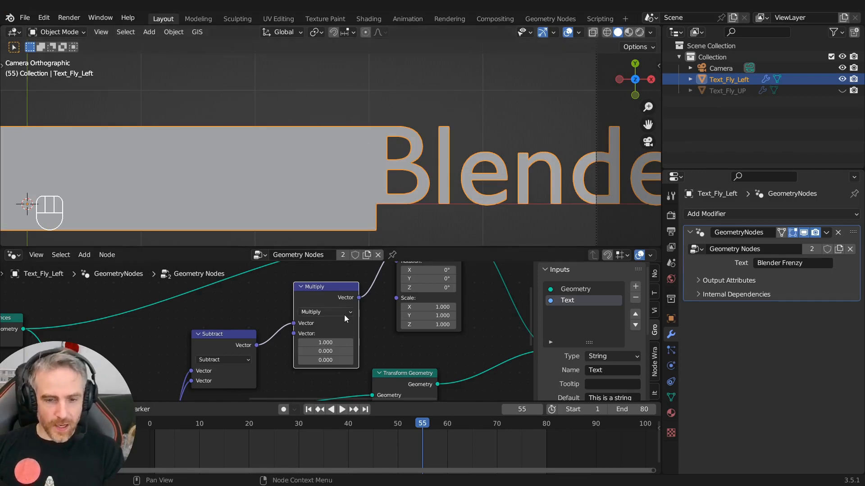
pyautogui.scroll(-6, 411, 150)
pyautogui.scroll(1, 399, 157)
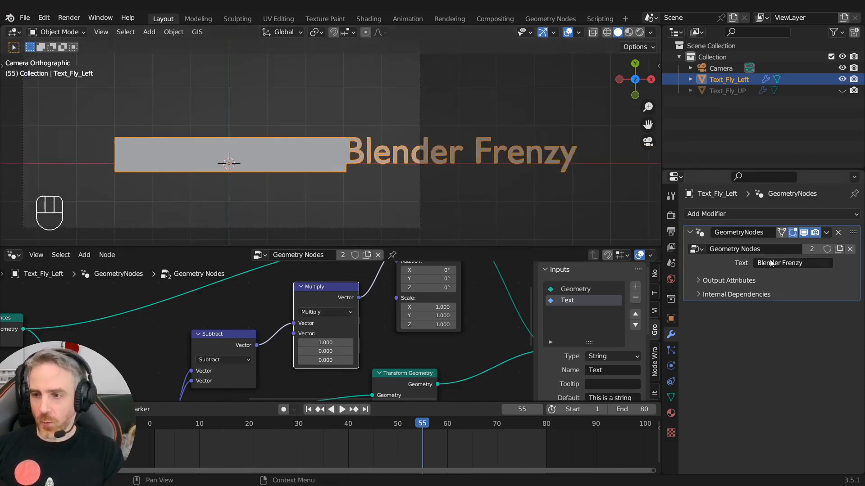
# Change the modifier's text to "Blender" and scrub the timeline to frame 37.
pyautogui.write('Bl')
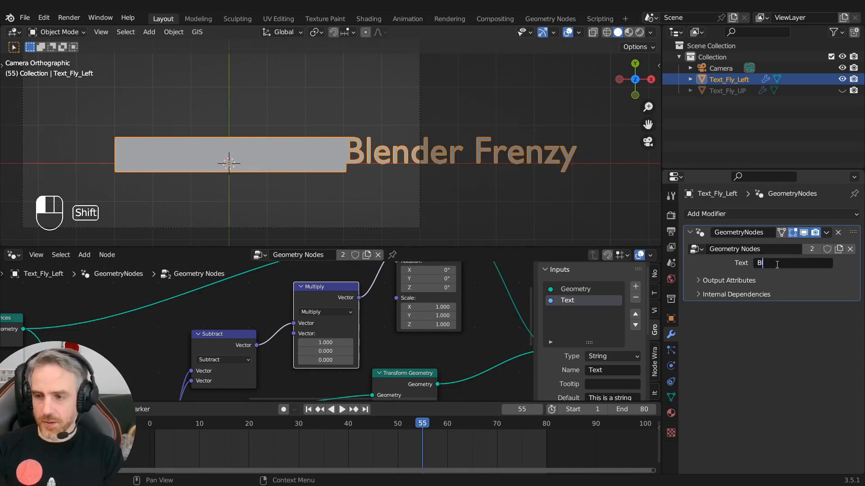
pyautogui.write('ender')
pyautogui.press('Return')
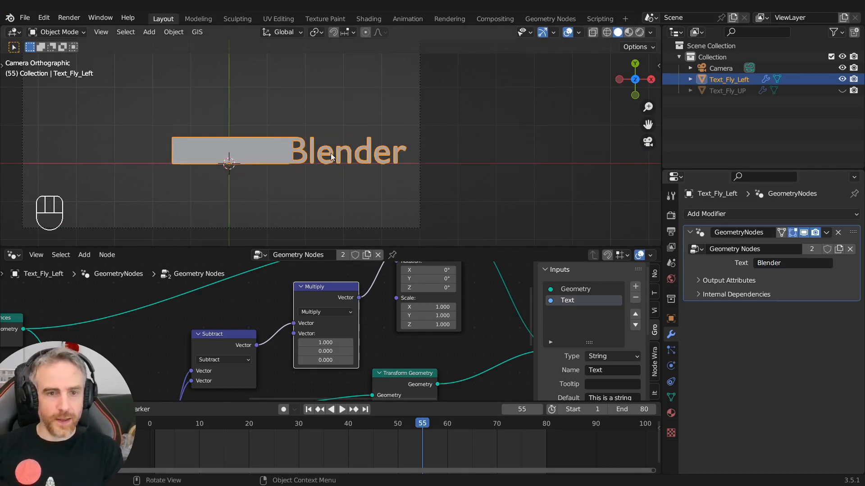
pyautogui.scroll(2, 276, 156)
pyautogui.moveTo(336, 431)
pyautogui.mouseDown()
pyautogui.moveTo(169, 427)
pyautogui.moveTo(333, 434)
pyautogui.mouseUp()
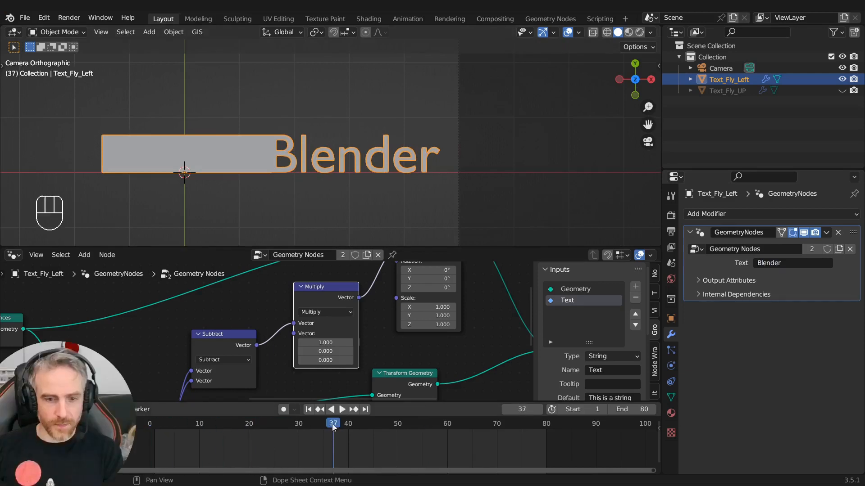
# Expose the Multiply node's second vector as a new input on the Group Input node.
pyautogui.scroll(-4, 277, 337)
pyautogui.moveTo(279, 340); pyautogui.dragTo(471, 288, button='middle')
pyautogui.scroll(-2, 412, 307)
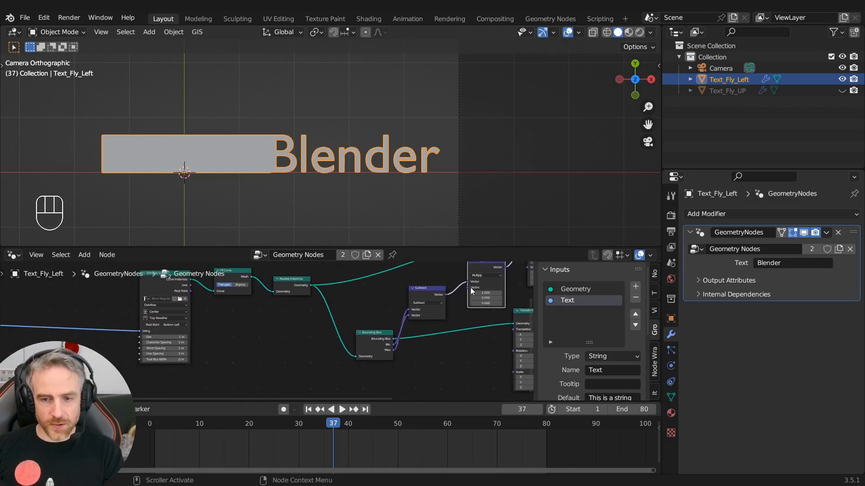
pyautogui.moveTo(476, 293); pyautogui.dragTo(490, 292)
pyautogui.scroll(-4, 435, 307)
pyautogui.moveTo(434, 306); pyautogui.dragTo(473, 307, button='middle')
pyautogui.scroll(1, 477, 304)
pyautogui.moveTo(496, 294); pyautogui.dragTo(72, 326)
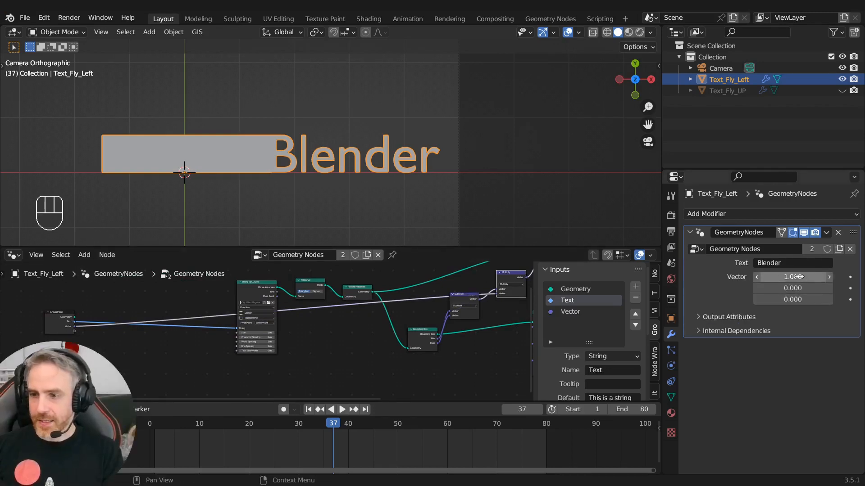
# Keyframe the exposed vector's X value at 0 on frame 10.
pyautogui.click(199, 422)
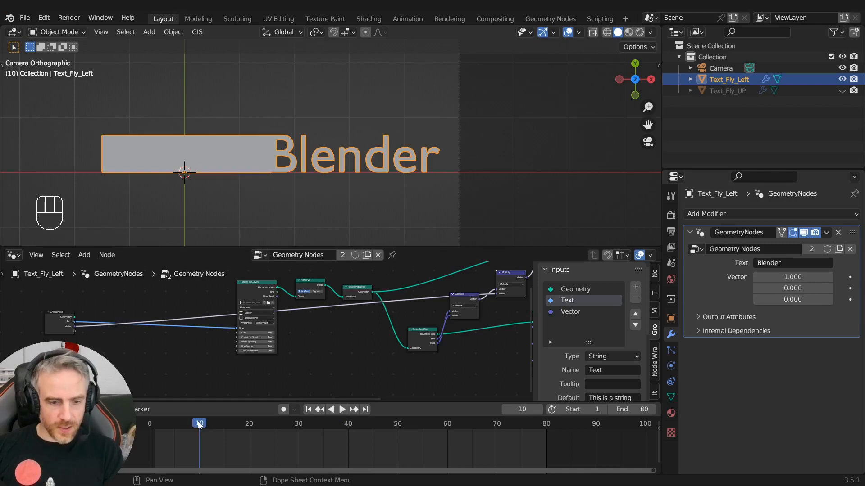
pyautogui.click(805, 277)
pyautogui.write('0')
pyautogui.press('Return')
pyautogui.press('i')
# Keyframe the exposed vector's X value at 1 on frame 25.
pyautogui.moveTo(259, 426); pyautogui.dragTo(273, 426)
pyautogui.click(773, 277)
pyautogui.write('1')
pyautogui.press('Return')
pyautogui.click(849, 277)
# Duplicate the two keyframes in reverse order at frames 60 and 75, and play the animation.
pyautogui.hotkey('shift', 'd')
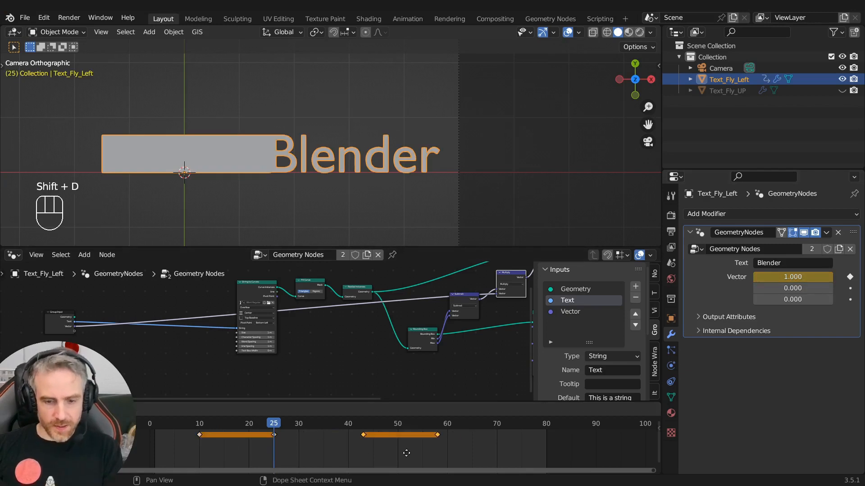
pyautogui.click(475, 440)
pyautogui.moveTo(433, 423); pyautogui.dragTo(197, 415)
pyautogui.press('space')
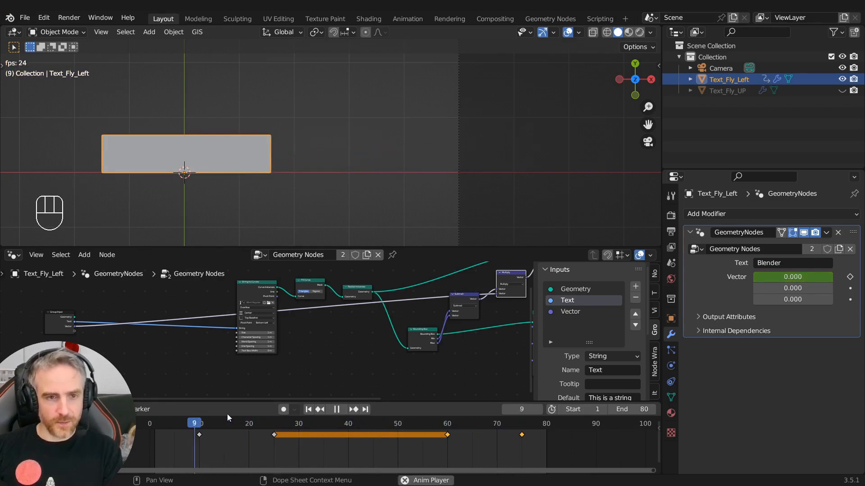
# Change the modifier's text to "Put your own text here" while the animation plays.
pyautogui.click(790, 263)
pyautogui.write('Put your own')
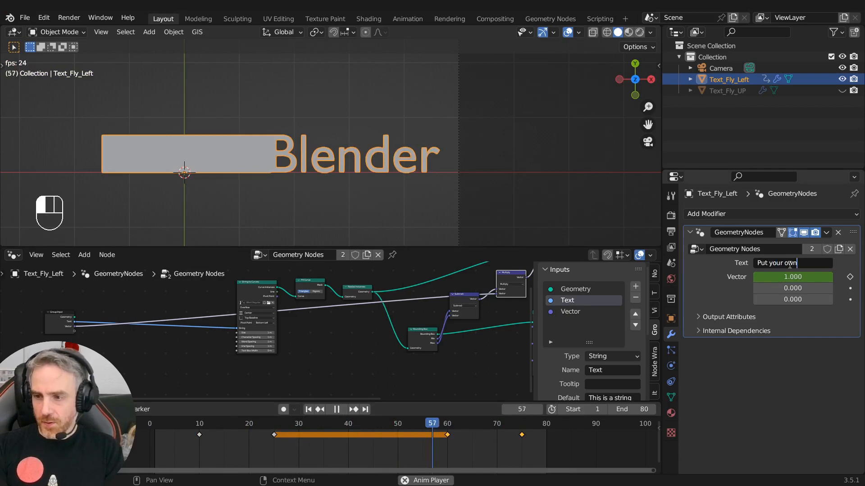
pyautogui.write(' text here')
pyautogui.press('Return')
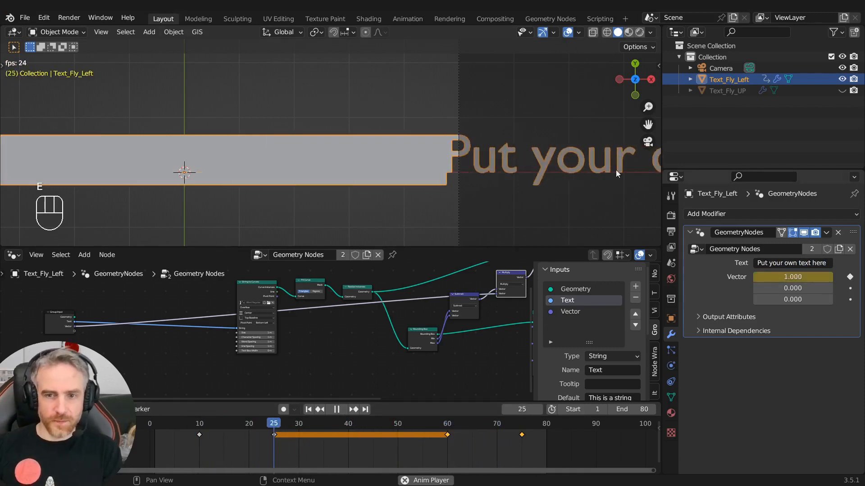
pyautogui.scroll(-6, 323, 173)
pyautogui.scroll(2, 323, 173)
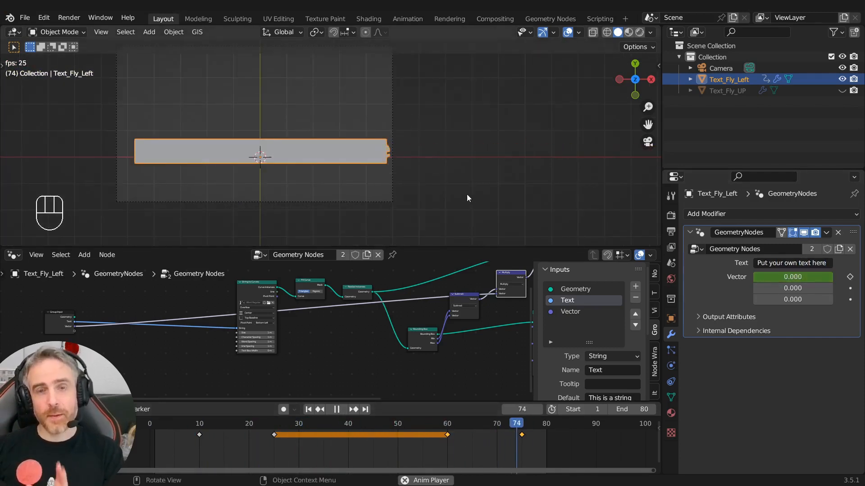
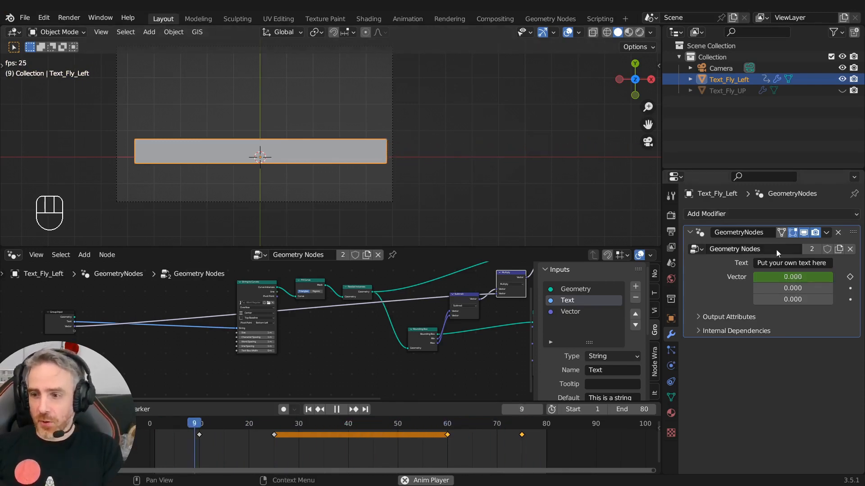
# Change the modifier's text to "Geo Nodes" and stop the playback.
pyautogui.click(796, 263)
pyautogui.write('Gor')
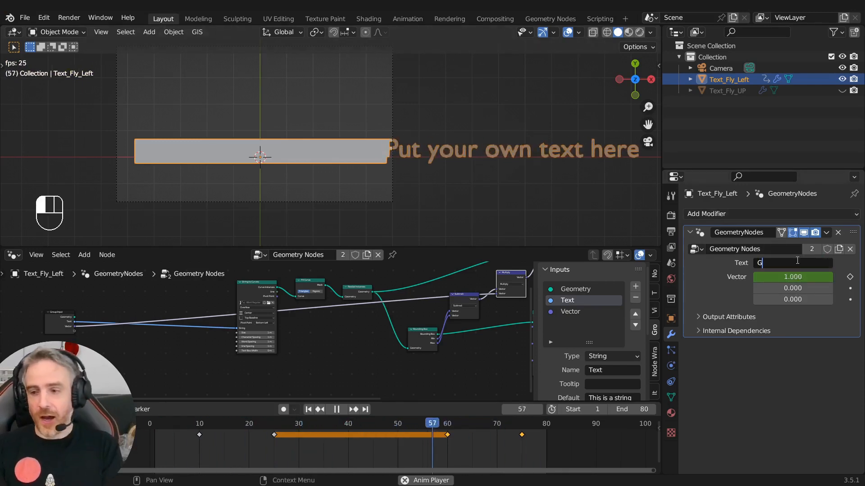
pyautogui.press('BackSpace')
pyautogui.press('BackSpace')
pyautogui.write('eo ')
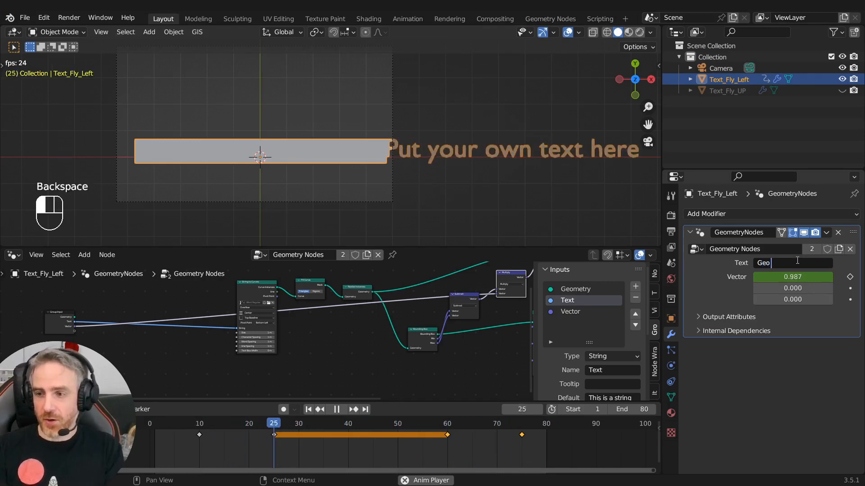
pyautogui.write('Nodes')
pyautogui.press('Return')
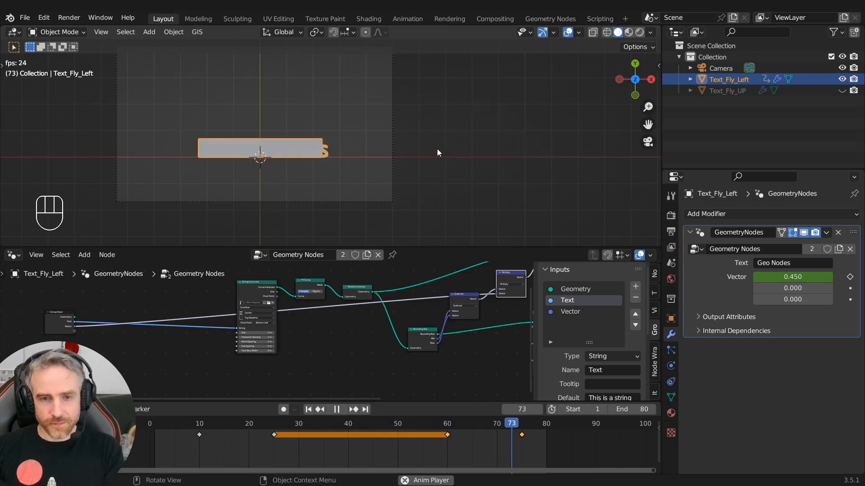
pyautogui.press('space')
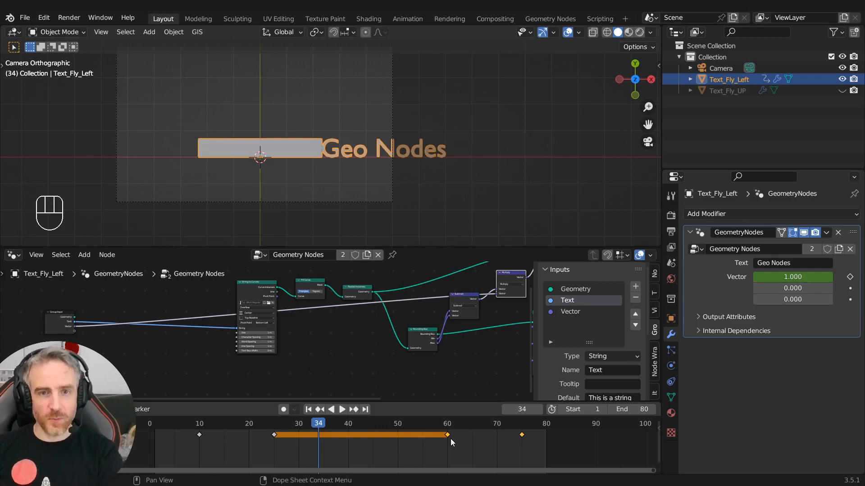
# Move the Subtract and Bounding Box nodes together to make room before the Multiply node.
pyautogui.scroll(5, 328, 151)
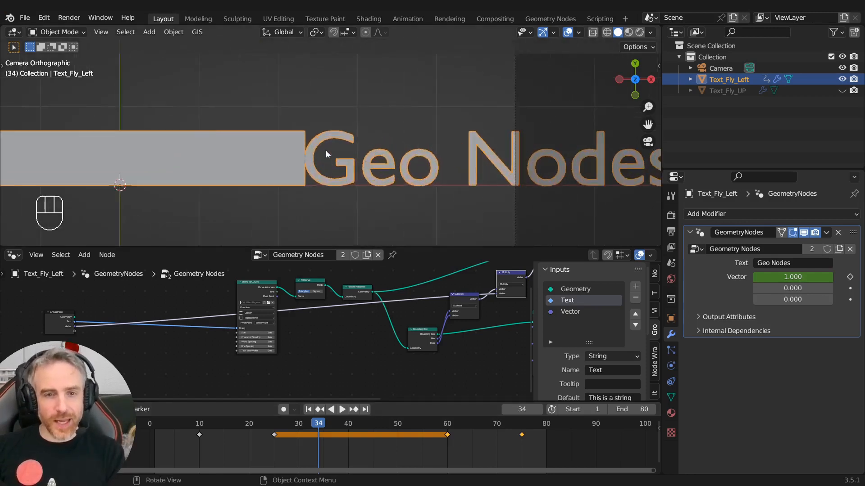
pyautogui.scroll(4, 326, 153)
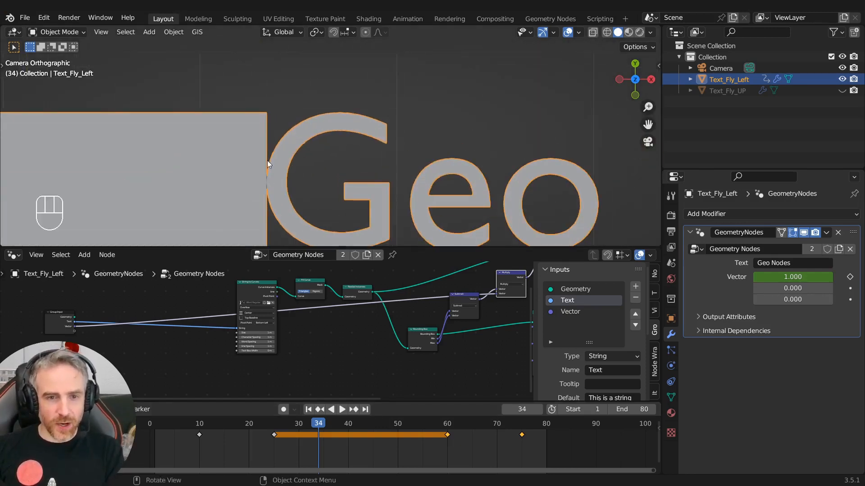
pyautogui.scroll(-3, 269, 171)
pyautogui.scroll(1, 276, 161)
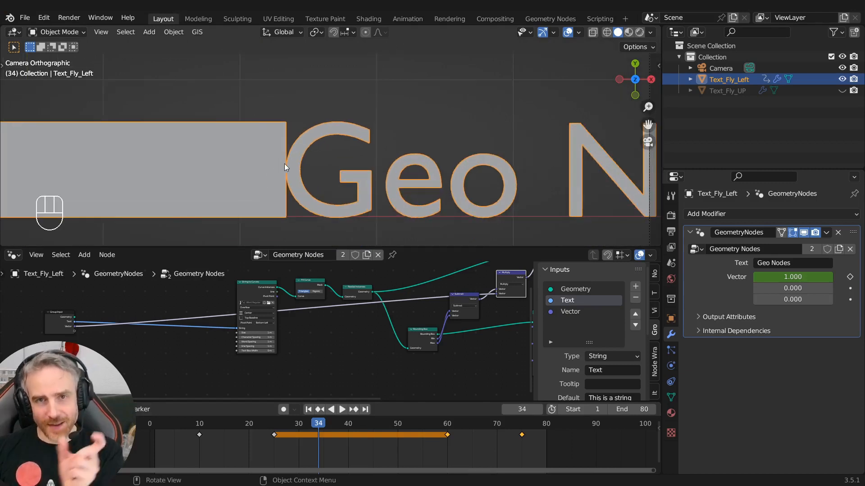
pyautogui.moveTo(502, 332); pyautogui.dragTo(397, 304, button='middle')
pyautogui.moveTo(346, 325); pyautogui.dragTo(367, 348)
pyautogui.press('g')
pyautogui.click(336, 368)
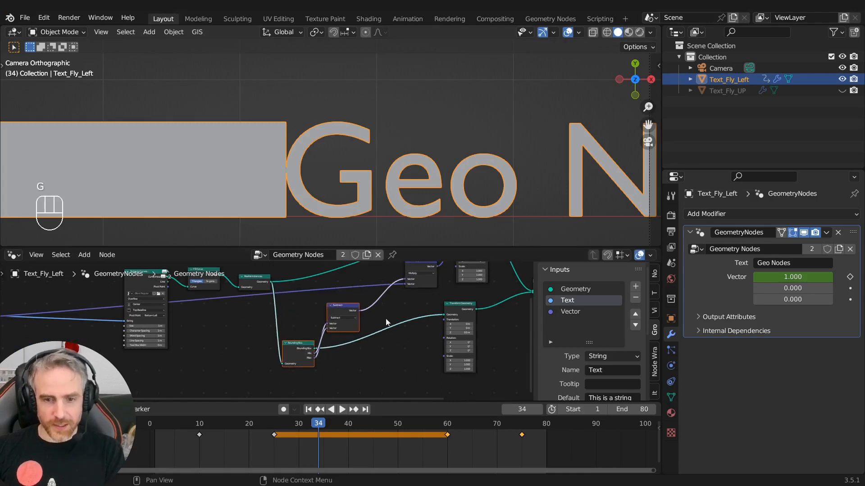
# Duplicate the Subtract node, insert the copy between Subtract and Multiply, and switch its operation to Add.
pyautogui.scroll(2, 329, 329)
pyautogui.click(301, 315)
pyautogui.hotkey('shift', 'd')
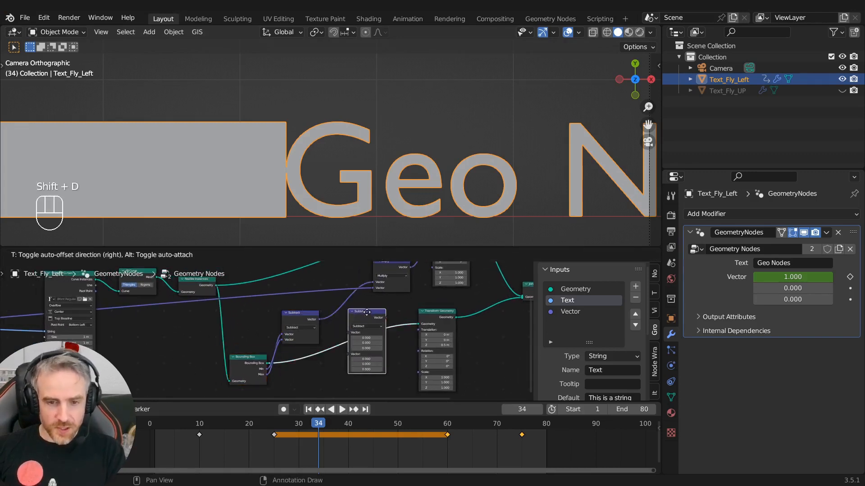
pyautogui.click(354, 299)
pyautogui.scroll(5, 356, 307)
pyautogui.moveTo(369, 307); pyautogui.dragTo(329, 299, button='middle')
pyautogui.click(266, 316)
pyautogui.click(271, 310)
# Expose the Add node's second vector as a group input and set its X value to 0.3.
pyautogui.scroll(-5, 329, 299)
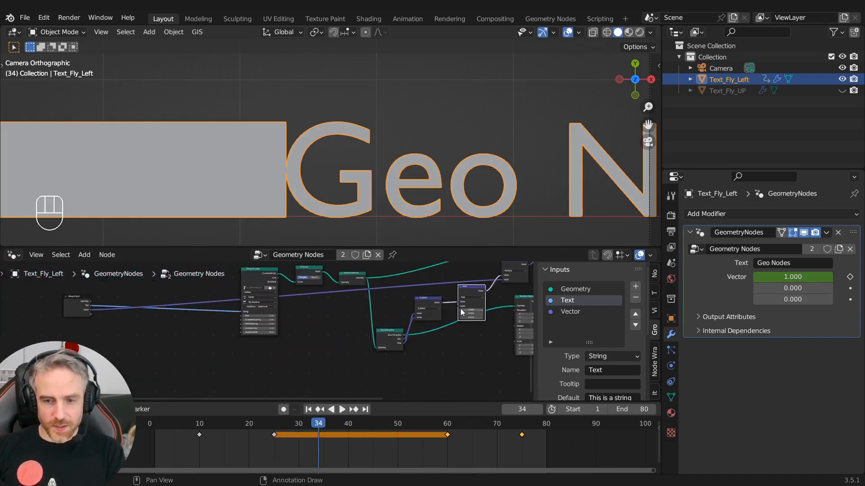
pyautogui.moveTo(459, 306); pyautogui.dragTo(90, 315)
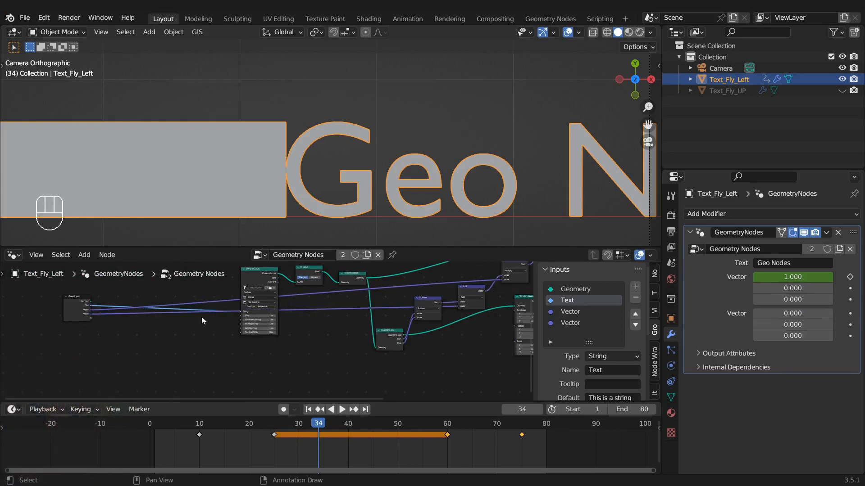
pyautogui.moveTo(787, 313); pyautogui.dragTo(811, 313)
pyautogui.click(788, 314)
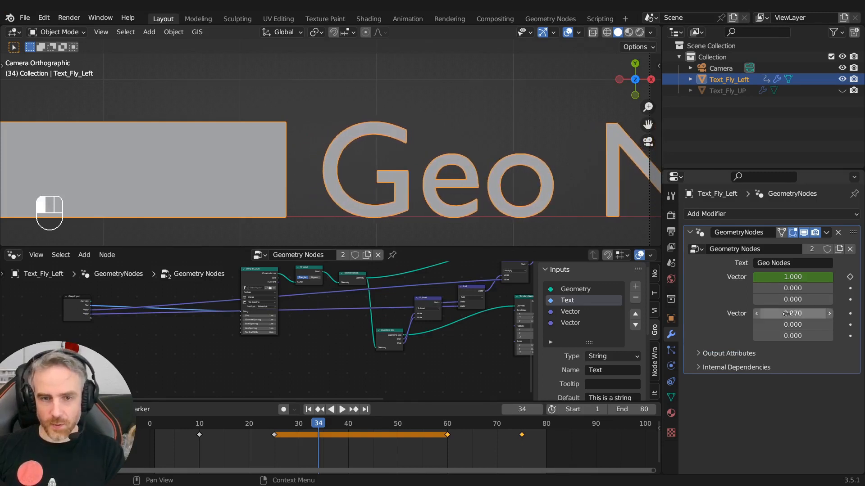
pyautogui.write('0.3')
pyautogui.press('Return')
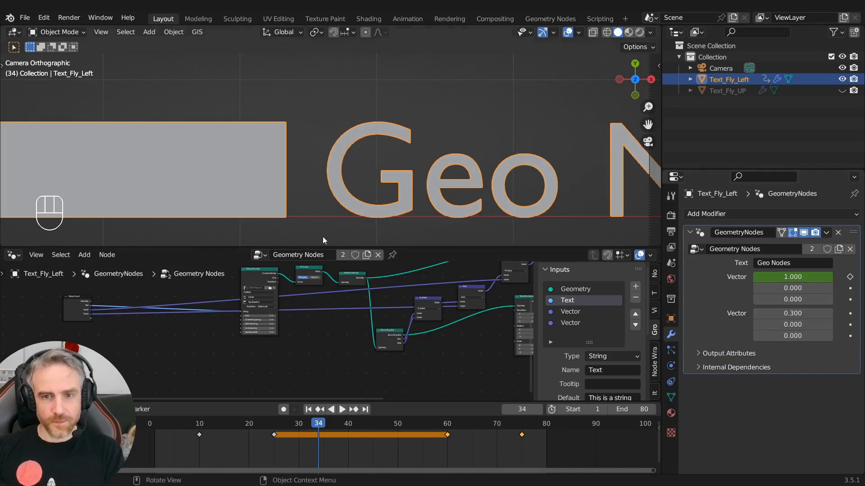
# Adjust the placement of the Add and Multiply nodes in the node tree.
pyautogui.scroll(-6, 319, 192)
pyautogui.scroll(5, 319, 193)
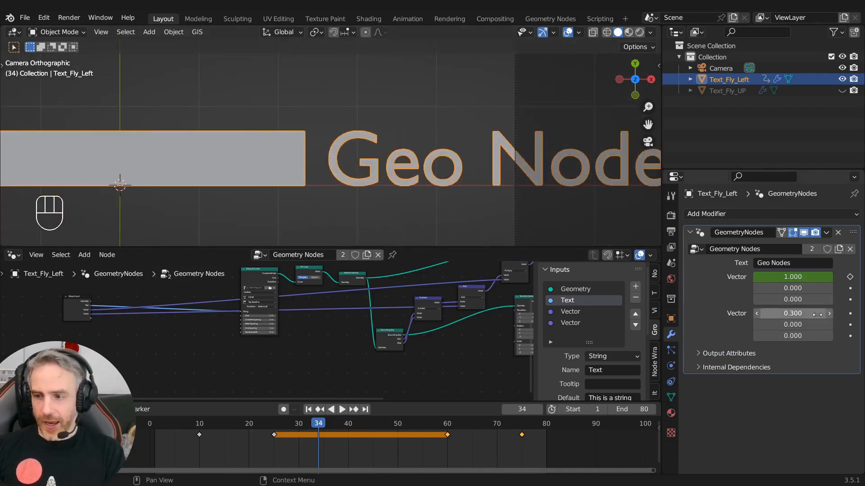
pyautogui.scroll(2, 385, 297)
pyautogui.moveTo(377, 296); pyautogui.dragTo(247, 336, button='middle')
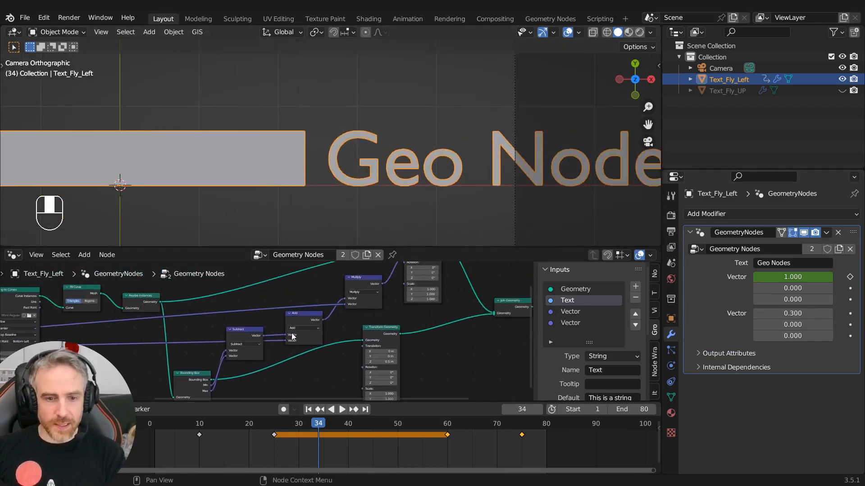
pyautogui.moveTo(246, 336); pyautogui.dragTo(245, 334)
pyautogui.moveTo(358, 284)
pyautogui.mouseDown()
pyautogui.moveTo(354, 307)
pyautogui.moveTo(353, 299)
pyautogui.mouseUp()
pyautogui.moveTo(339, 338); pyautogui.dragTo(210, 347, button='middle')
pyautogui.moveTo(210, 347); pyautogui.dragTo(289, 303)
pyautogui.moveTo(216, 348); pyautogui.dragTo(205, 348)
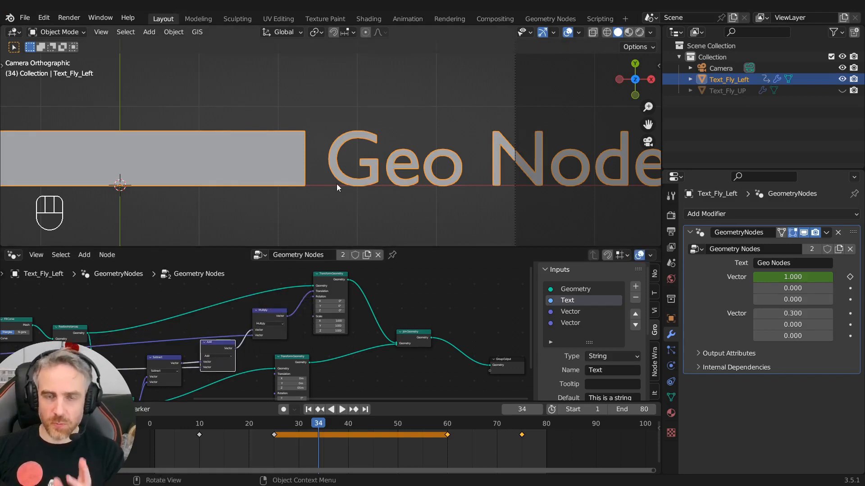
# Scrub the timeline back to frame 10 to review the text animation with the added offset.
pyautogui.scroll(-3, 323, 156)
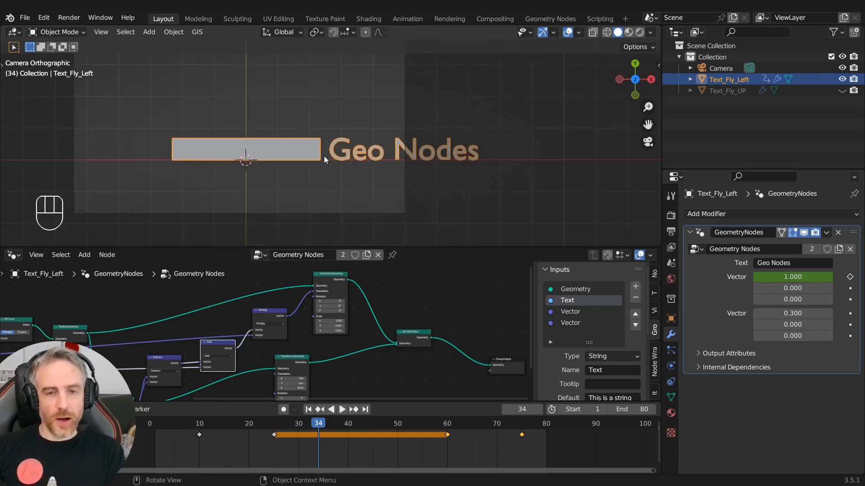
pyautogui.moveTo(318, 426); pyautogui.dragTo(199, 431)
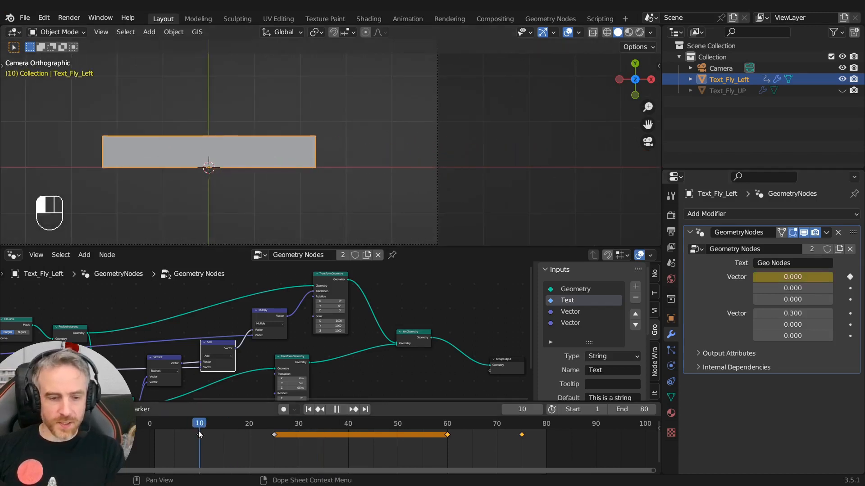
# Check how the offset separates the text from the box at frame 25 in camera view, and play the animation.
pyautogui.moveTo(180, 148); pyautogui.dragTo(311, 108, button='middle')
pyautogui.moveTo(212, 421); pyautogui.dragTo(273, 422)
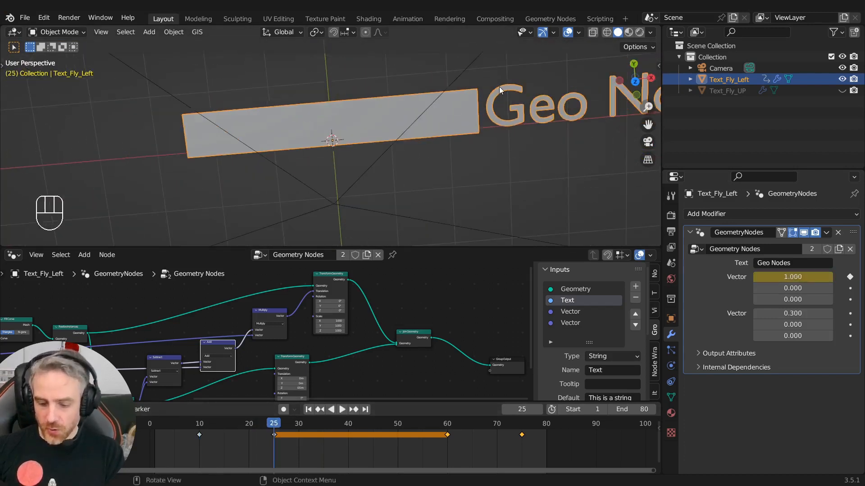
pyautogui.press('KP_7')
pyautogui.press('KP_0')
pyautogui.scroll(-3, 500, 90)
pyautogui.keyDown('shift'); pyautogui.moveTo(509, 123); pyautogui.dragTo(387, 134, button='middle'); pyautogui.keyUp('shift')
pyautogui.scroll(2, 326, 144)
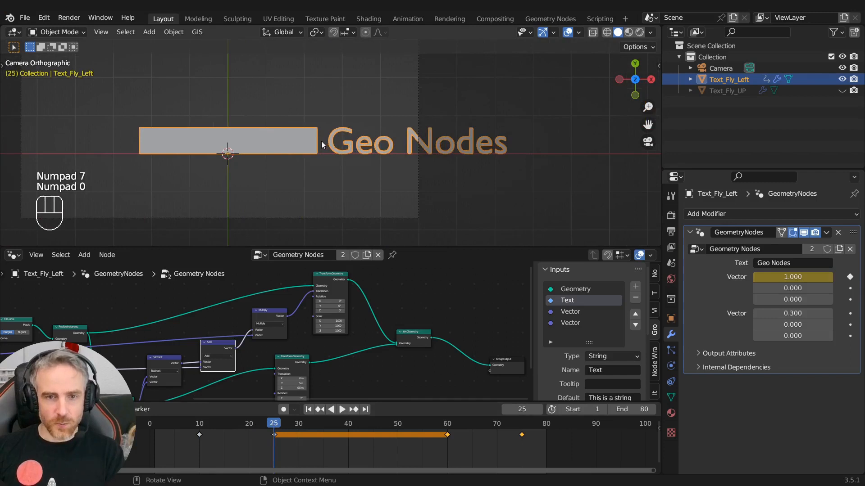
pyautogui.moveTo(253, 428)
pyautogui.mouseDown()
pyautogui.moveTo(214, 429)
pyautogui.moveTo(281, 429)
pyautogui.moveTo(199, 431)
pyautogui.moveTo(270, 427)
pyautogui.mouseUp()
pyautogui.press('space')
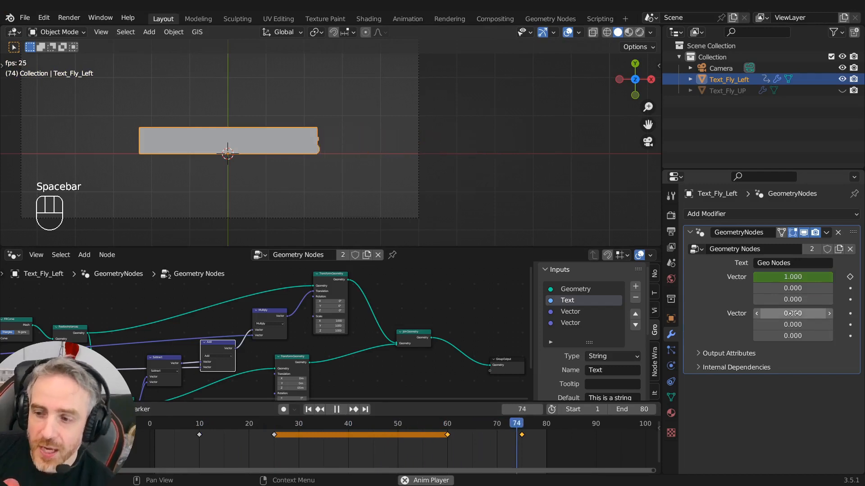
# Try several X values for the second vector input during playback, including 1.6, 0.64 and 0.54, and set it back to 0.3.
pyautogui.moveTo(793, 313)
pyautogui.mouseDown()
pyautogui.moveTo(838, 313)
pyautogui.moveTo(787, 313)
pyautogui.mouseUp()
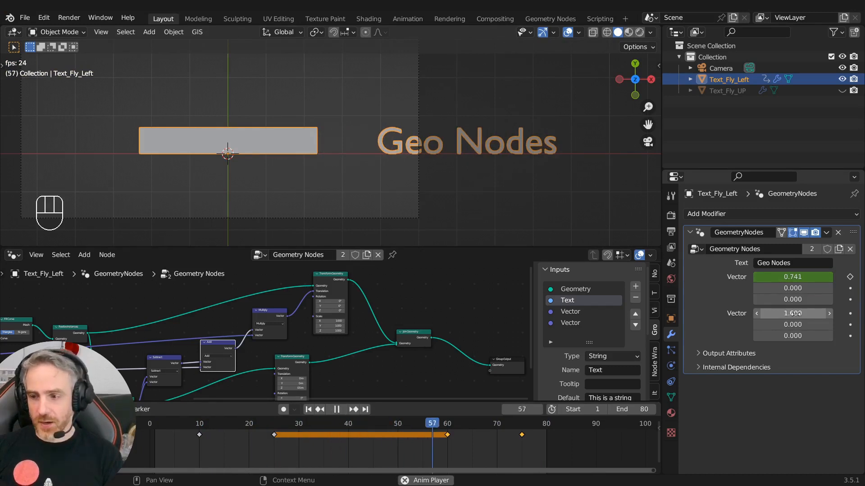
pyautogui.click(795, 313)
pyautogui.write('0.42')
pyautogui.press('Return')
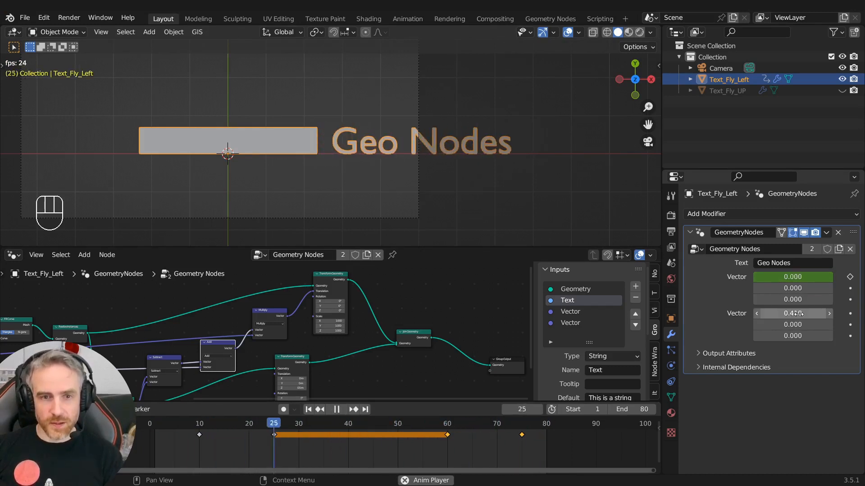
pyautogui.moveTo(798, 314); pyautogui.dragTo(808, 314)
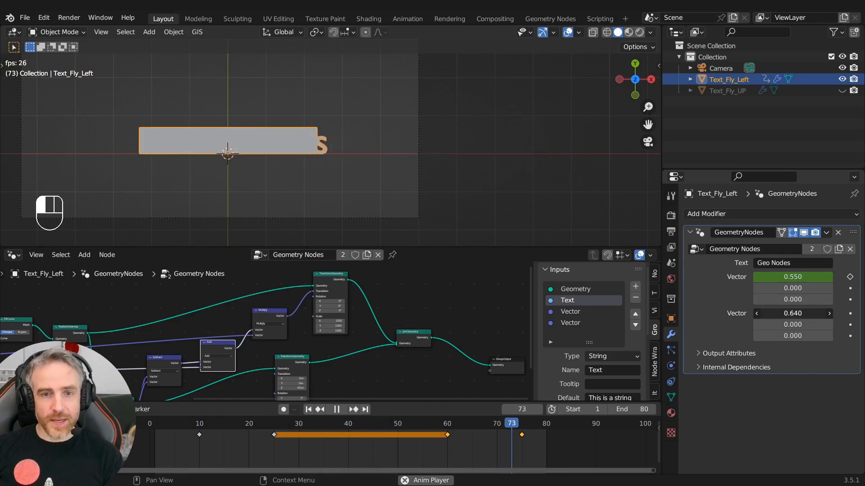
pyautogui.click(798, 314)
pyautogui.write('0.54')
pyautogui.press('Return')
pyautogui.click(799, 314)
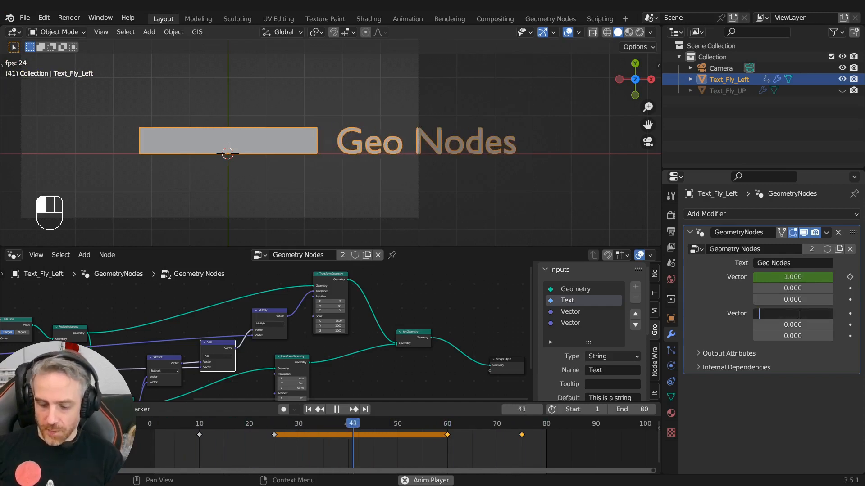
pyautogui.write('0.3')
pyautogui.press('Return')
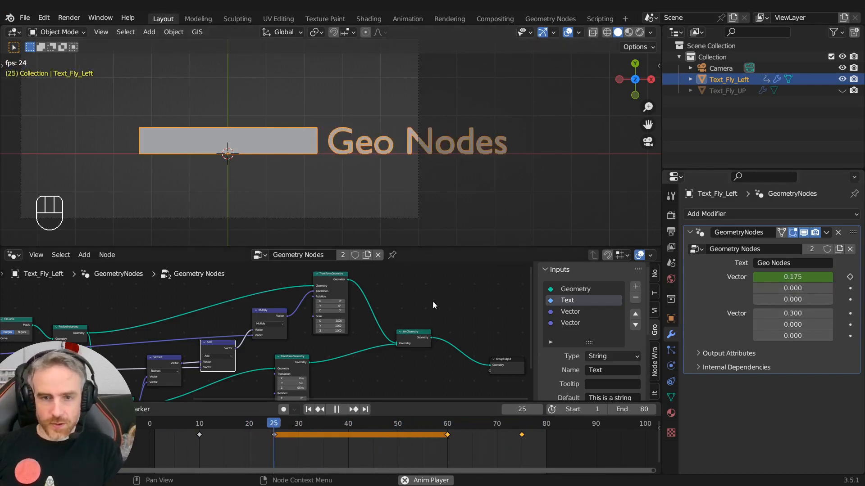
# Test the text input during playback with a first name and with "Hi", and stop the animation.
pyautogui.click(774, 263)
pyautogui.write('Justin')
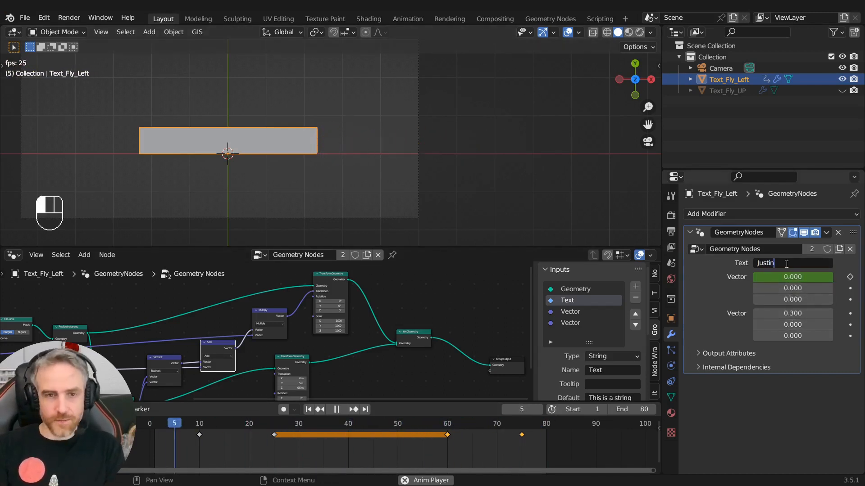
pyautogui.press('Return')
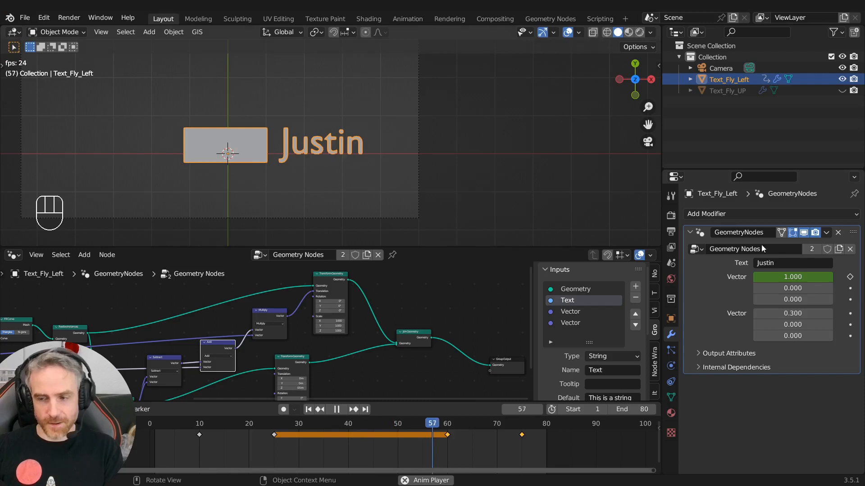
pyautogui.click(782, 262)
pyautogui.write('Hi')
pyautogui.press('Return')
pyautogui.press('space')
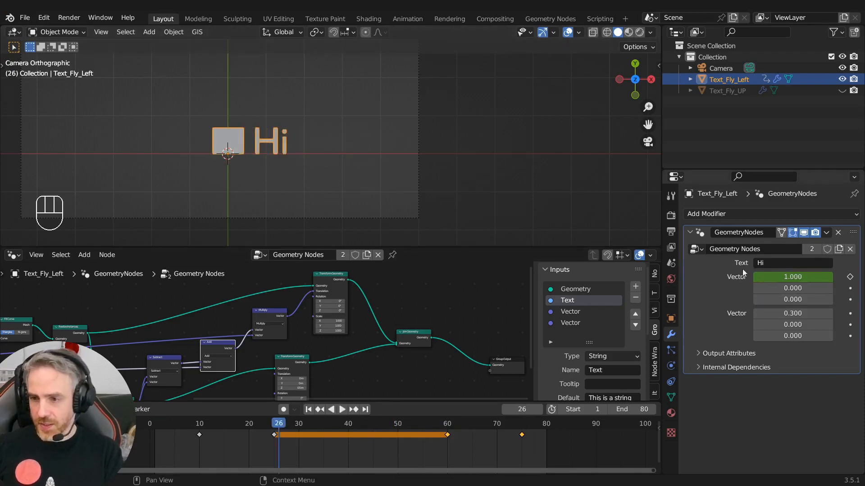
# Rename the two vector group inputs to Text Move and Text Offset, and hide Text Move in the modifier.
pyautogui.doubleClick(571, 312)
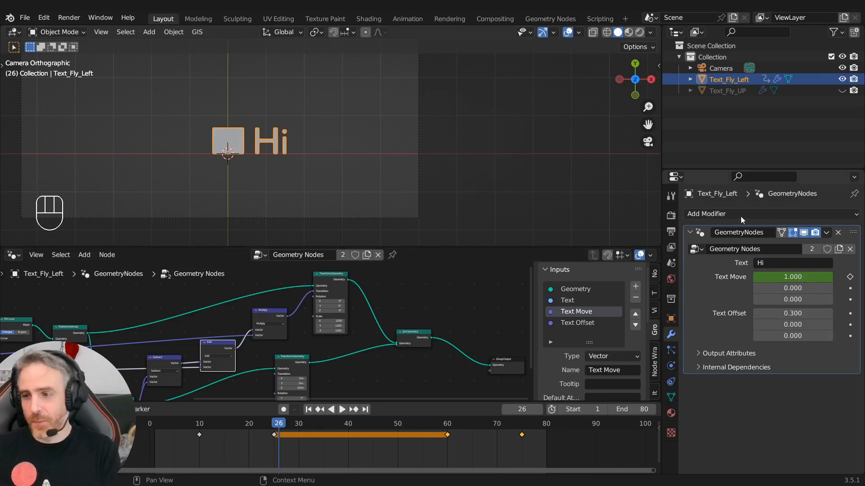
pyautogui.scroll(-2, 590, 315)
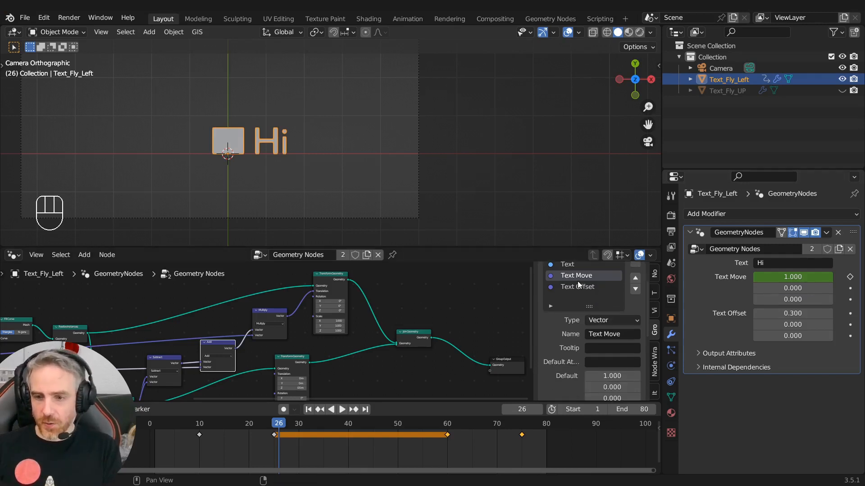
pyautogui.scroll(-5, 586, 286)
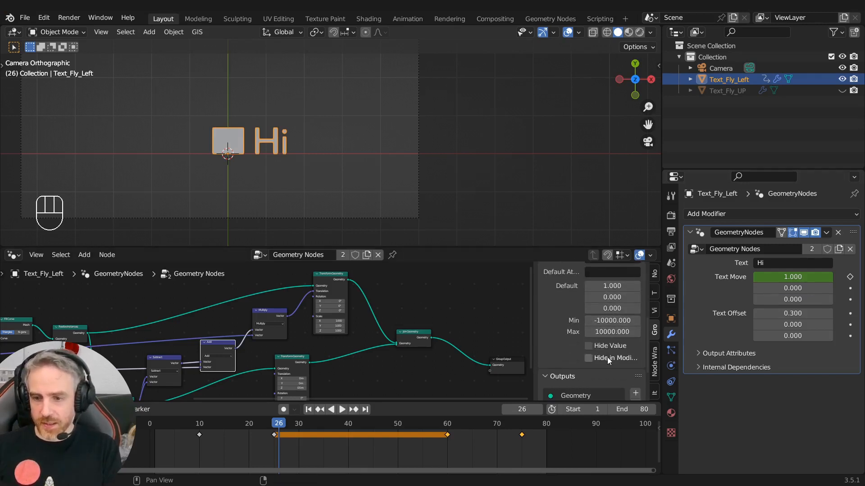
pyautogui.moveTo(525, 344); pyautogui.dragTo(495, 346)
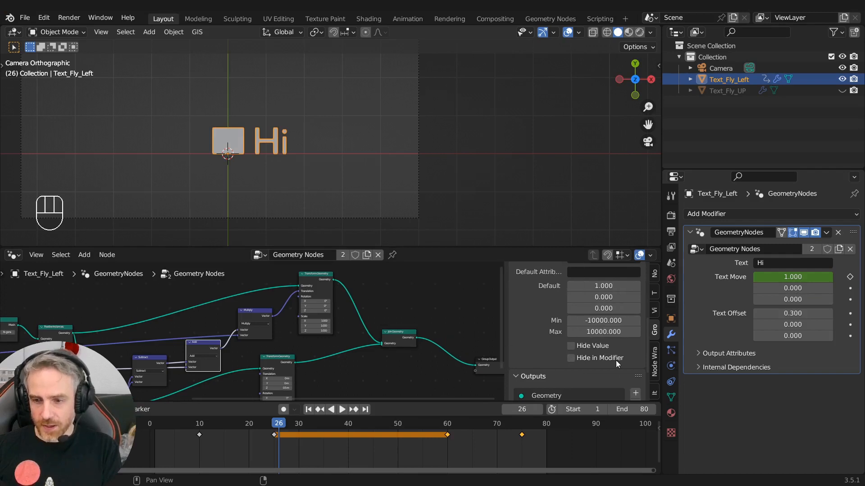
pyautogui.click(570, 358)
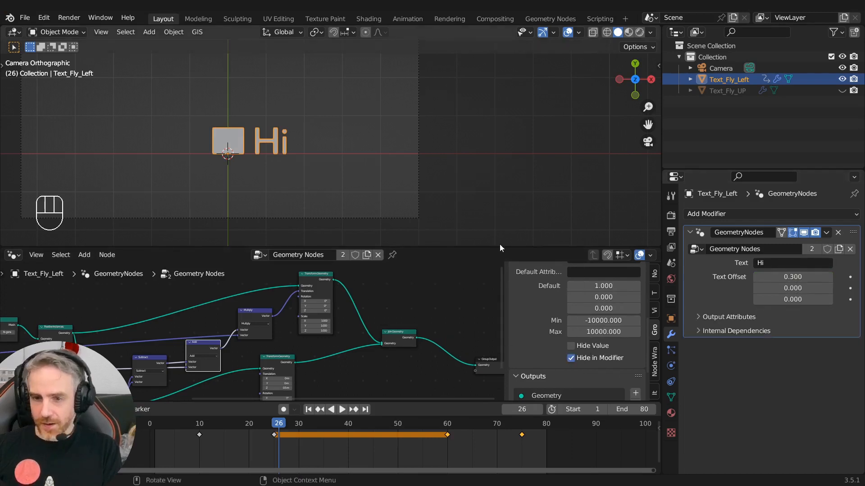
# Set the modifier's text to "What's Up??" and play its animation in an enlarged 3D viewport.
pyautogui.moveTo(441, 247); pyautogui.dragTo(418, 476)
pyautogui.scroll(2, 320, 282)
pyautogui.keyDown('shift'); pyautogui.moveTo(335, 284); pyautogui.dragTo(487, 388, button='middle'); pyautogui.keyUp('shift')
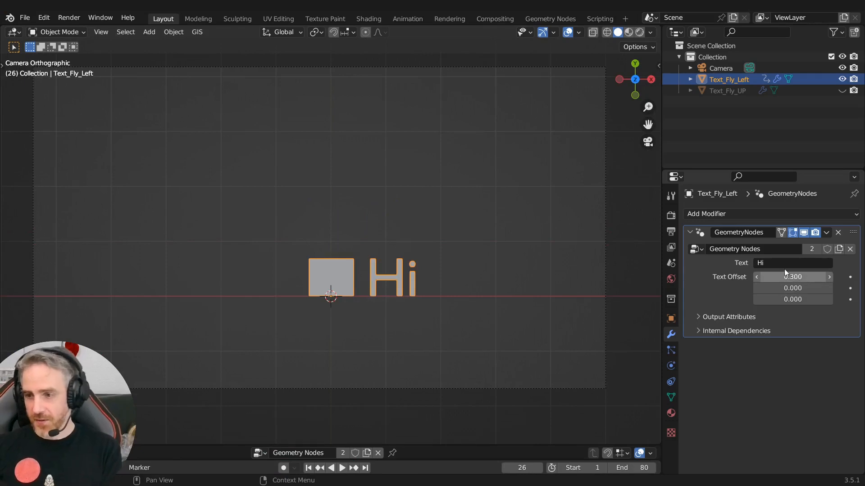
pyautogui.click(776, 262)
pyautogui.write("What's Up??")
pyautogui.press('Return')
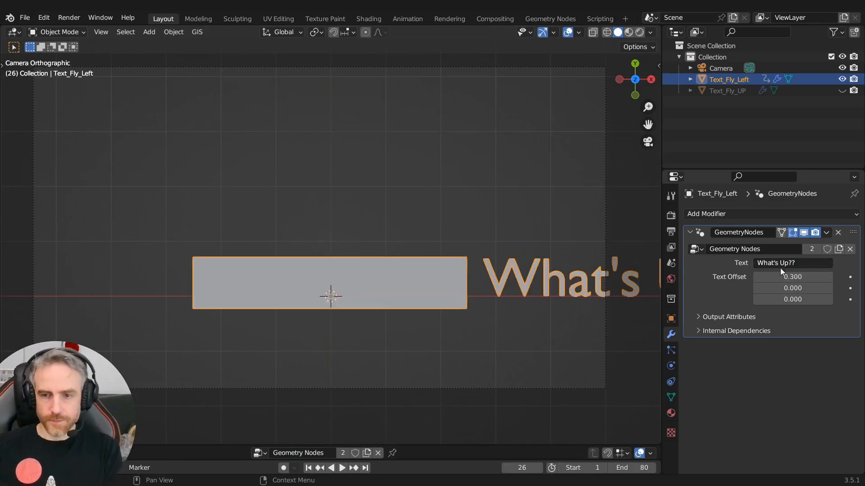
pyautogui.scroll(-5, 544, 226)
pyautogui.press('space')
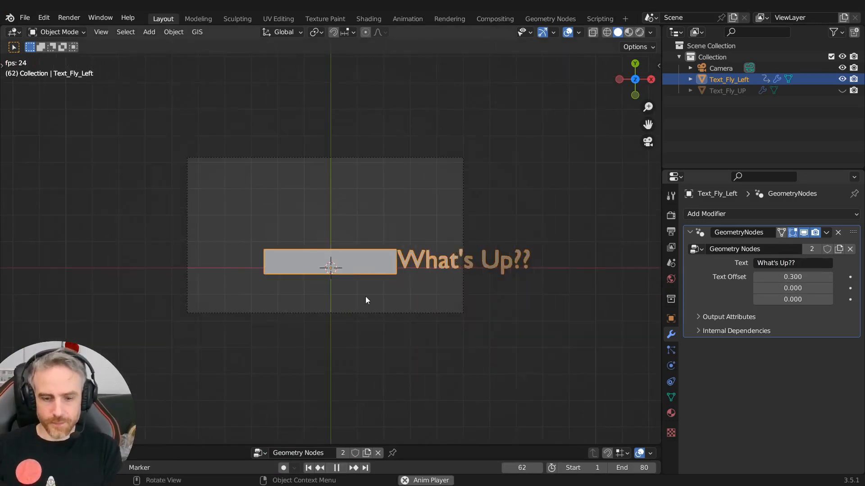
pyautogui.scroll(2, 345, 288)
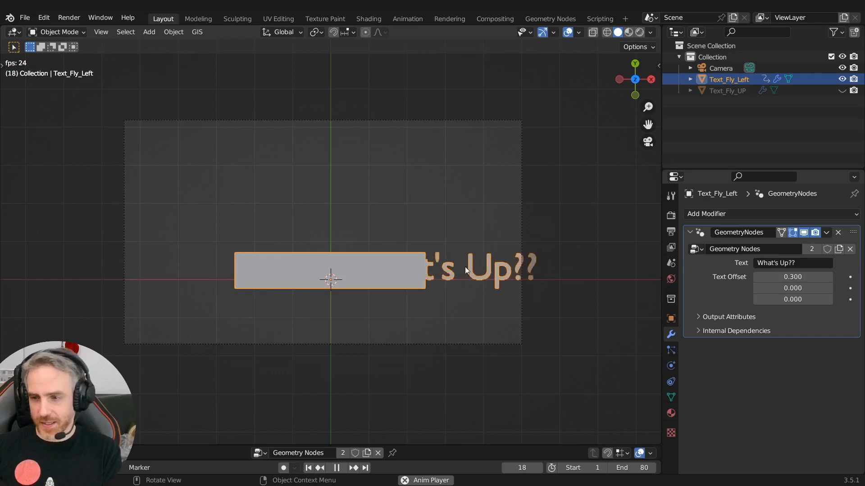
pyautogui.press('space')
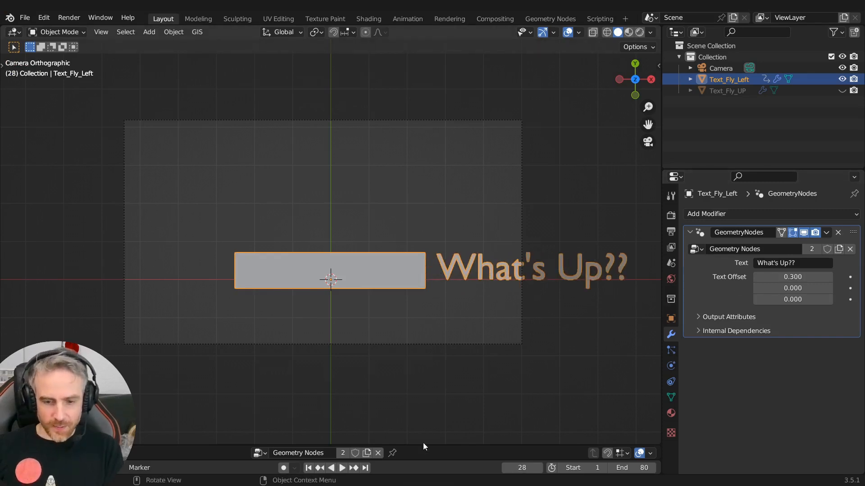
# Restore the node editor and timeline areas, and set the String to Curves node's horizontal alignment to Left.
pyautogui.moveTo(423, 445); pyautogui.dragTo(423, 274)
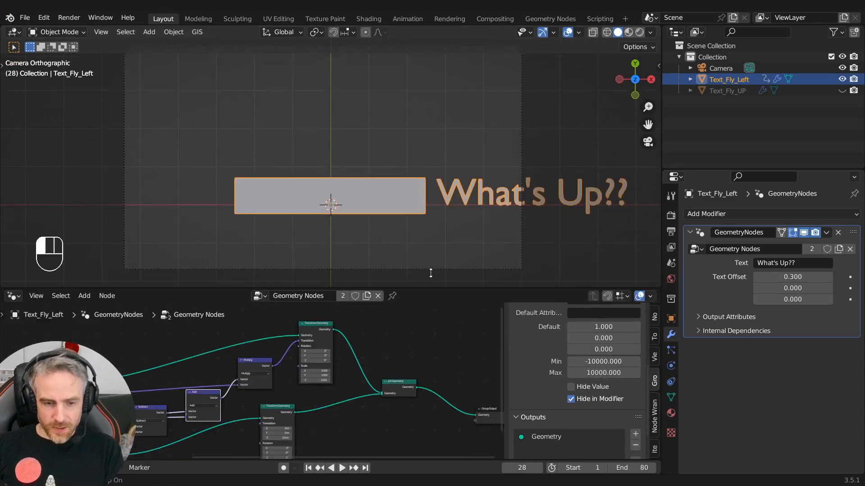
pyautogui.moveTo(420, 459); pyautogui.dragTo(421, 420)
pyautogui.keyDown('shift'); pyautogui.moveTo(304, 347); pyautogui.dragTo(484, 319, button='middle'); pyautogui.keyUp('shift')
pyautogui.keyDown('shift'); pyautogui.moveTo(309, 331); pyautogui.dragTo(396, 321, button='middle'); pyautogui.keyUp('shift')
pyautogui.keyDown('shift'); pyautogui.moveTo(265, 335); pyautogui.dragTo(383, 345, button='middle'); pyautogui.keyUp('shift')
pyautogui.scroll(3, 374, 345)
pyautogui.scroll(3, 374, 345)
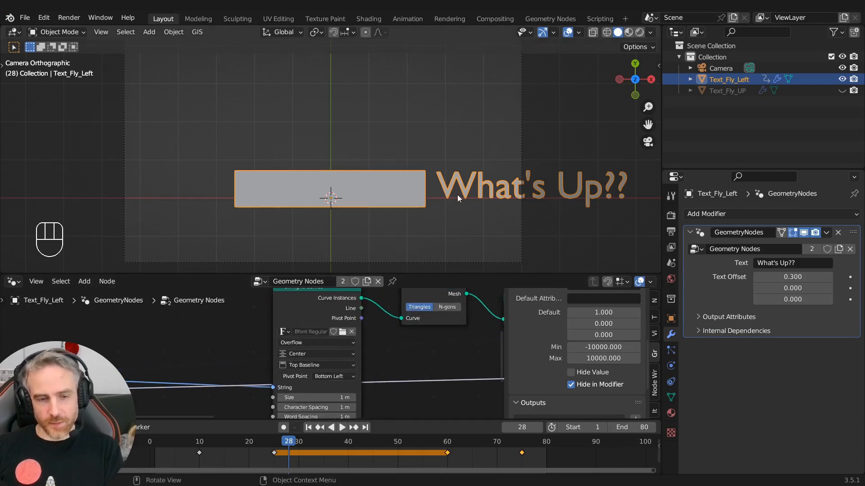
pyautogui.click(304, 353)
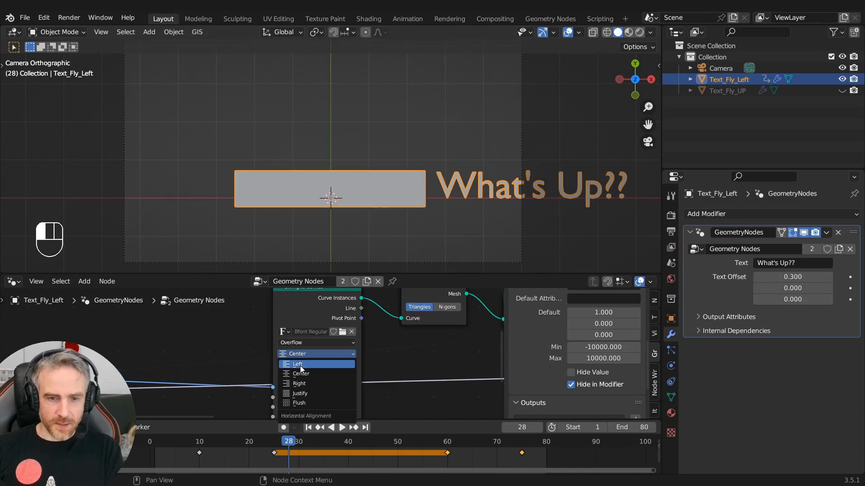
pyautogui.click(301, 358)
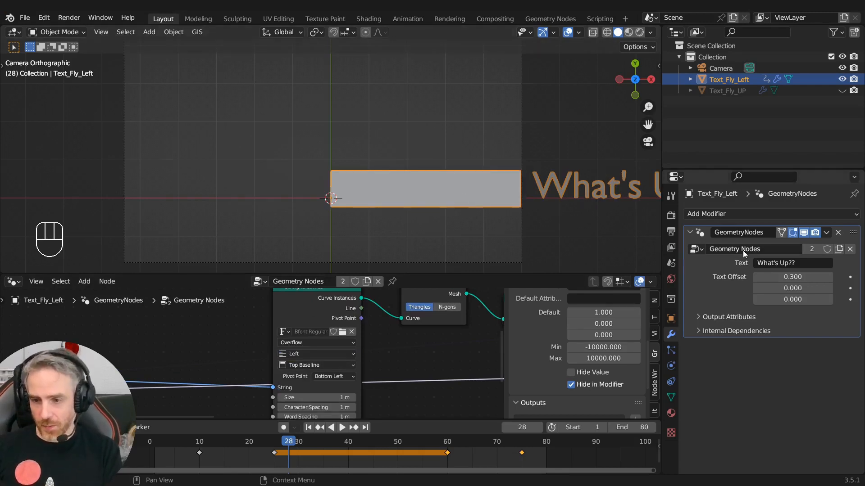
# Set the camera's lens Shift X to 0.88 and play the animation.
pyautogui.click(673, 365)
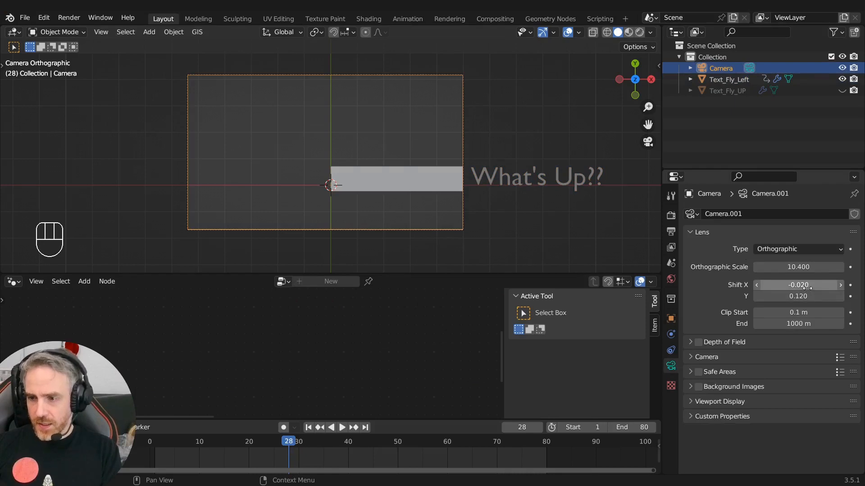
pyautogui.moveTo(791, 285); pyautogui.dragTo(836, 285)
pyautogui.press('space')
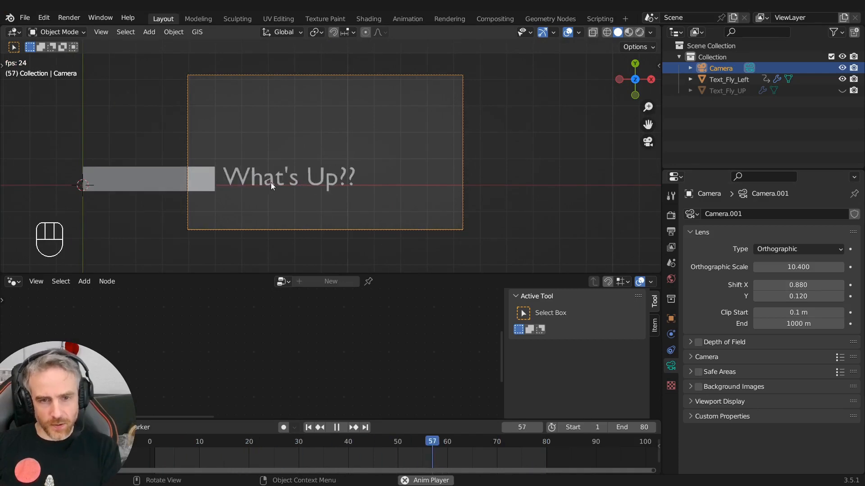
# Select Text_Fly_Left and change its modifier text to "To something different".
pyautogui.click(726, 79)
pyautogui.click(671, 334)
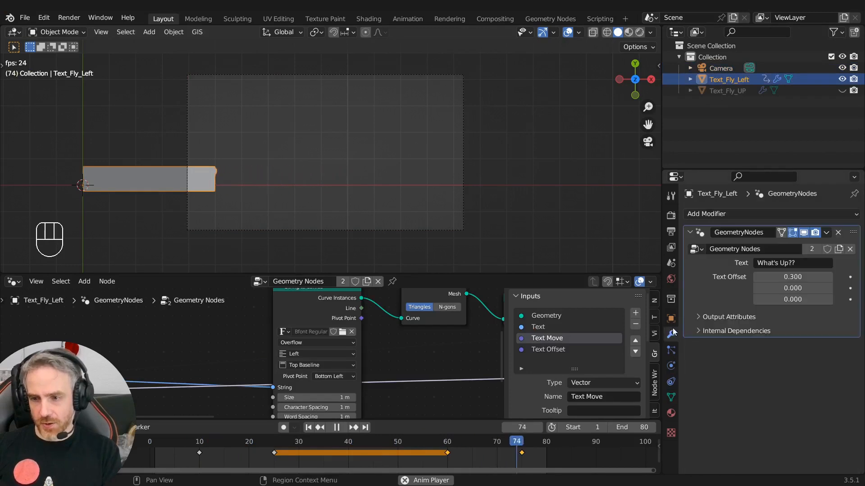
pyautogui.click(801, 262)
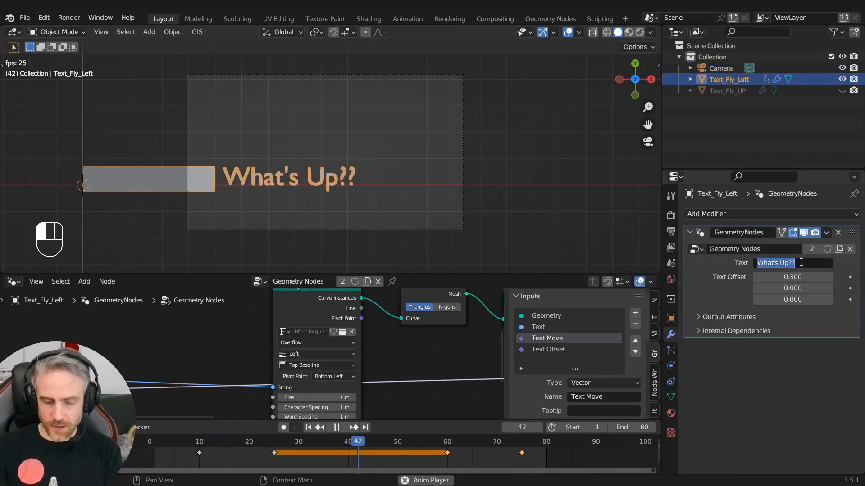
pyautogui.write('To something differ')
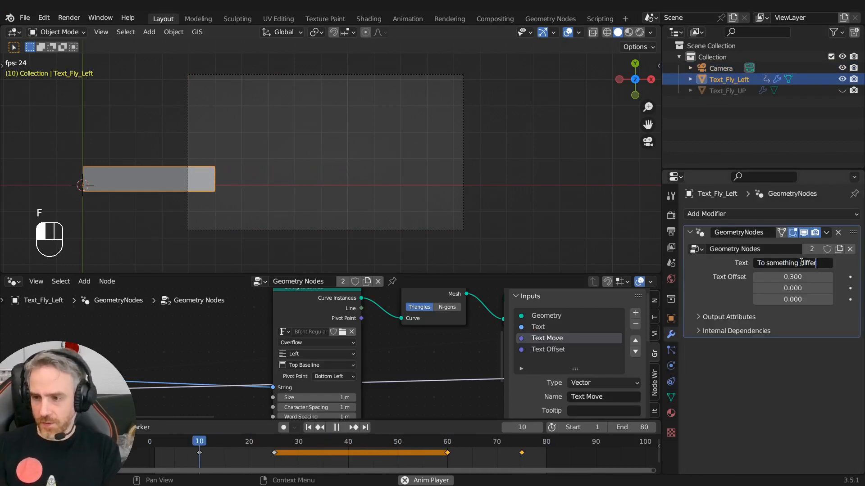
pyautogui.write('ent')
pyautogui.press('Return')
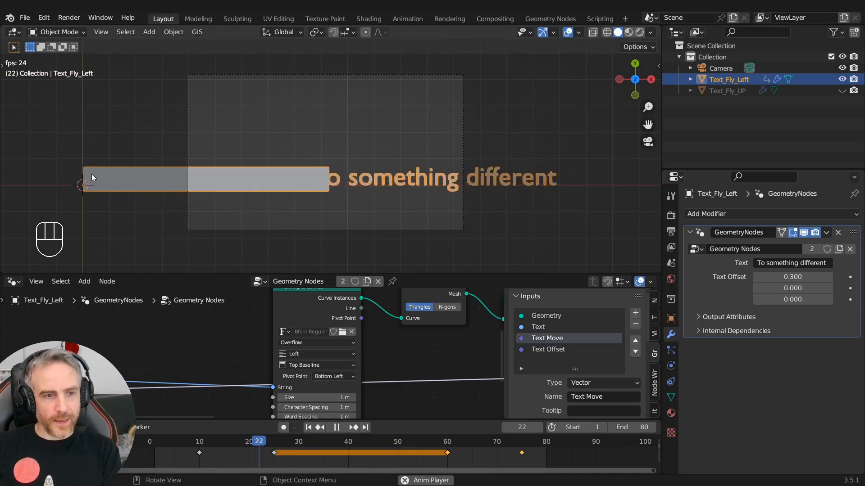
# Change the modifier text of Text_Fly_Left to "Hi" while the animation plays.
pyautogui.keyDown('shift'); pyautogui.moveTo(90, 194); pyautogui.dragTo(291, 189, button='middle'); pyautogui.keyUp('shift')
pyautogui.scroll(2, 291, 189)
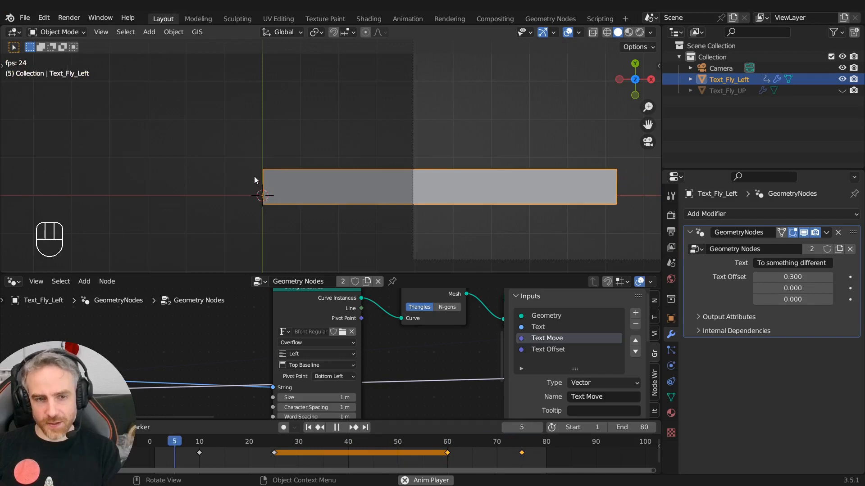
pyautogui.scroll(-2, 278, 179)
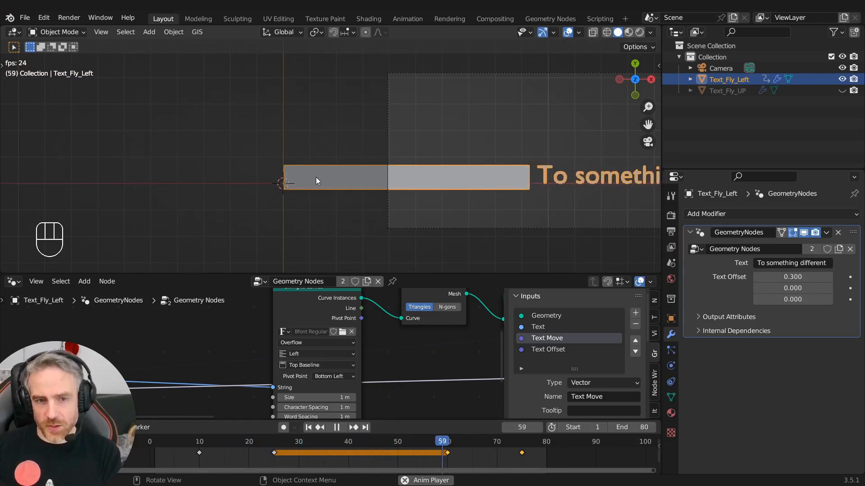
pyautogui.keyDown('shift'); pyautogui.moveTo(496, 177); pyautogui.dragTo(331, 199, button='middle'); pyautogui.keyUp('shift')
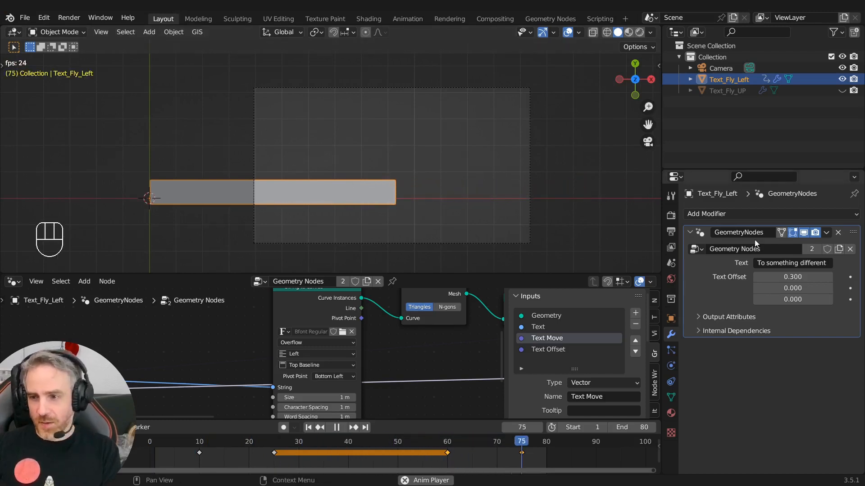
pyautogui.click(787, 262)
pyautogui.write('H')
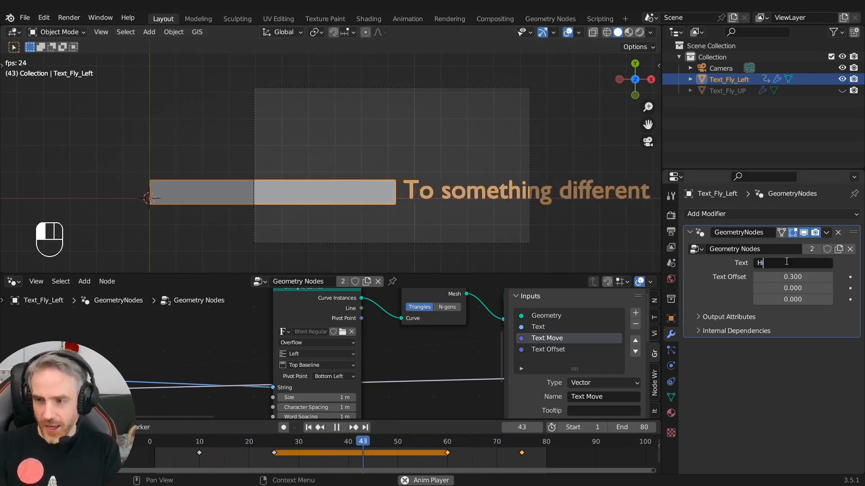
pyautogui.write('i')
pyautogui.press('Return')
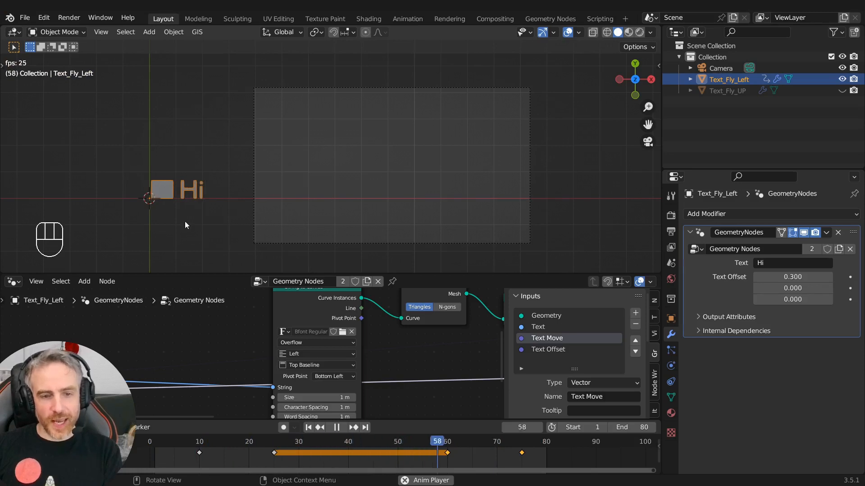
# Set the String to Curves node's horizontal alignment to Right.
pyautogui.click(318, 352)
pyautogui.click(309, 385)
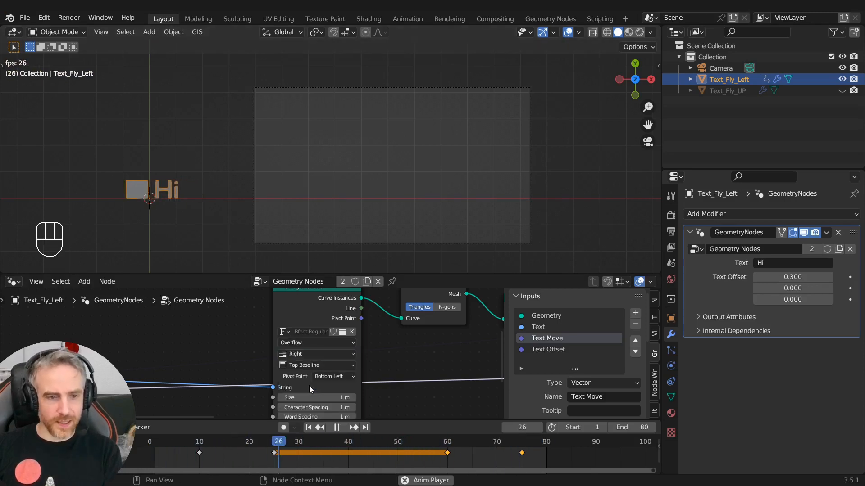
pyautogui.scroll(2, 195, 216)
pyautogui.keyDown('shift'); pyautogui.moveTo(181, 207); pyautogui.dragTo(426, 161, button='middle'); pyautogui.keyUp('shift')
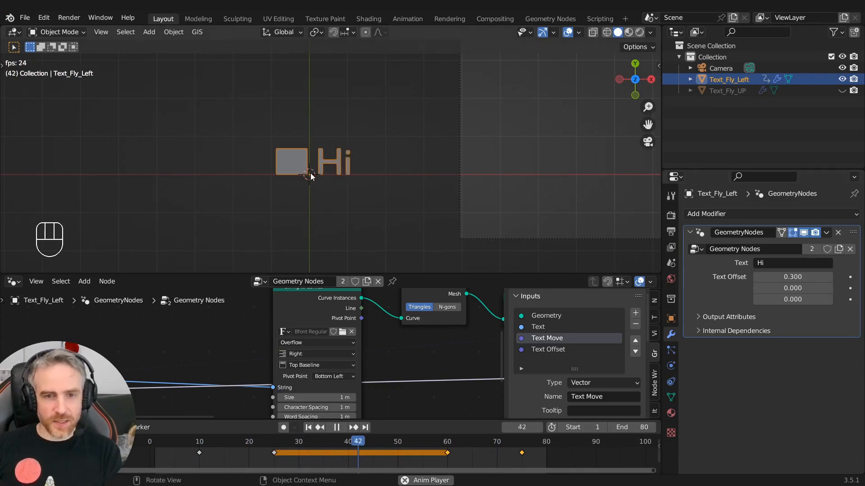
# Change the modifier text to a short greeting that introduces the presenter by first name and view the playing animation.
pyautogui.click(766, 263)
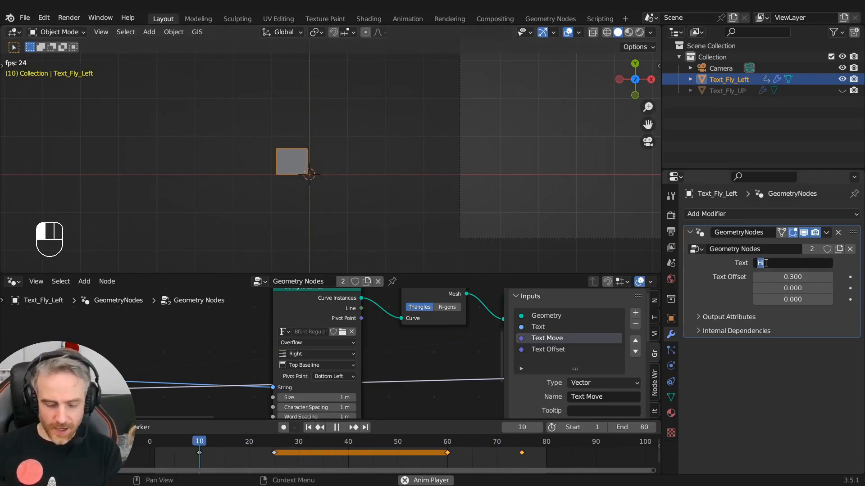
pyautogui.write('Hi, my nam')
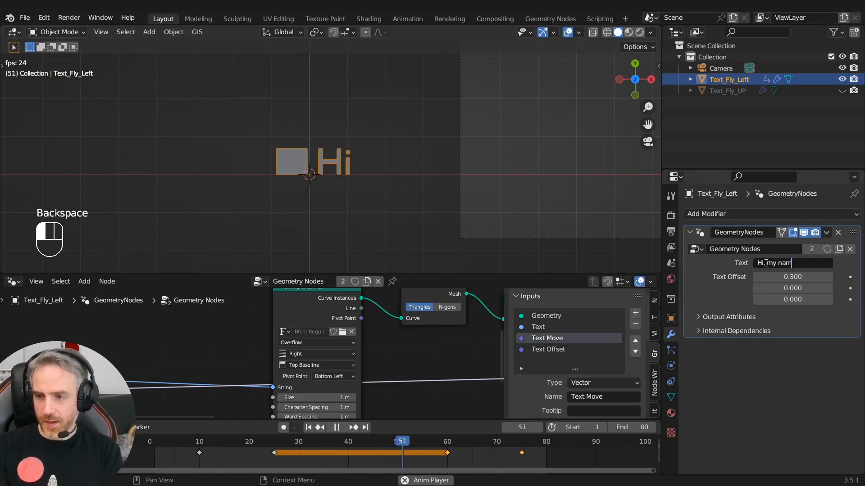
pyautogui.write('e is Justin')
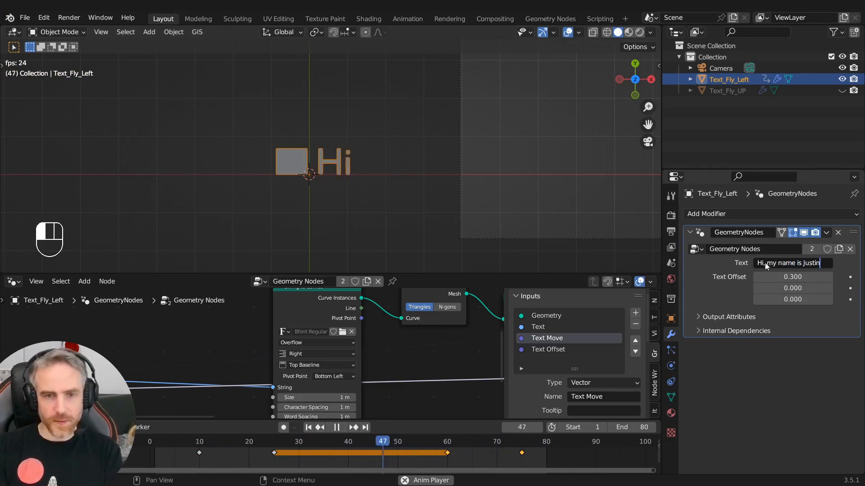
pyautogui.press('Return')
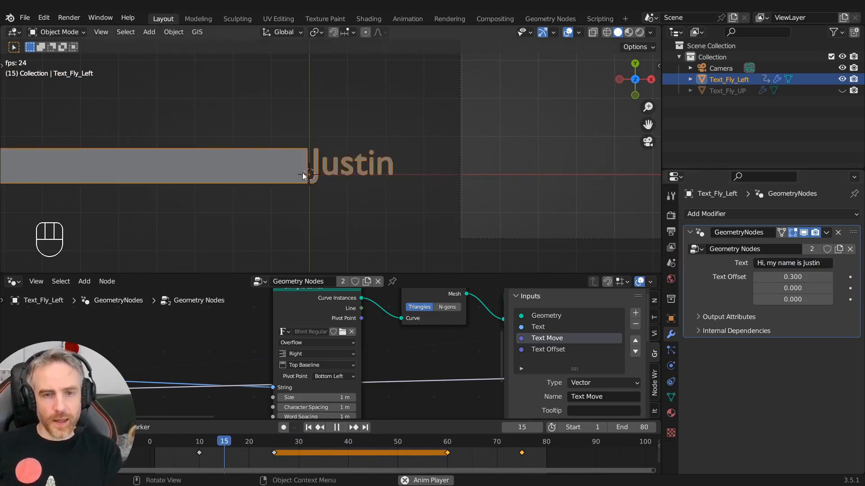
pyautogui.scroll(-3, 308, 171)
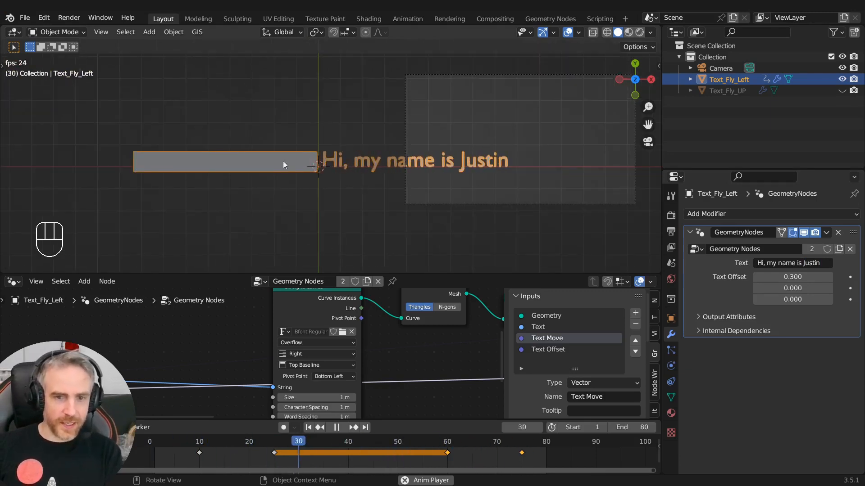
pyautogui.scroll(-1, 393, 167)
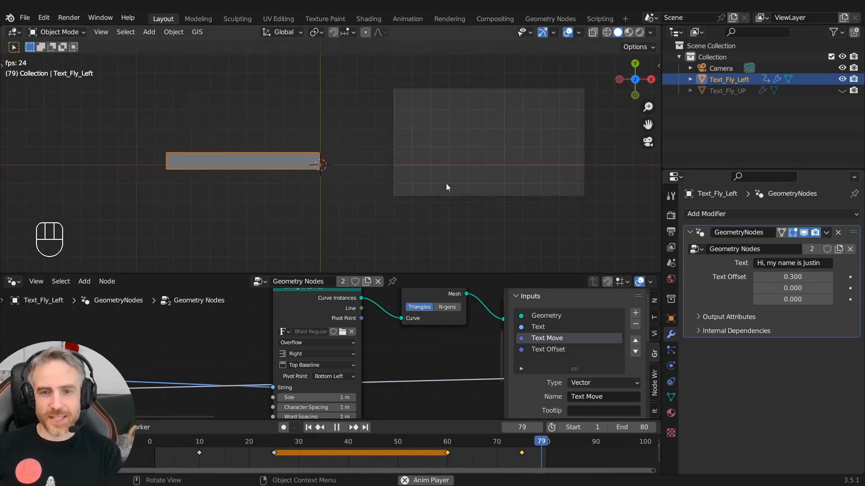
# Set the camera's lens Shift X to 0.46, and view the playing Text_Fly_Left animation in an enlarged 3D viewport.
pyautogui.click(715, 69)
pyautogui.click(672, 365)
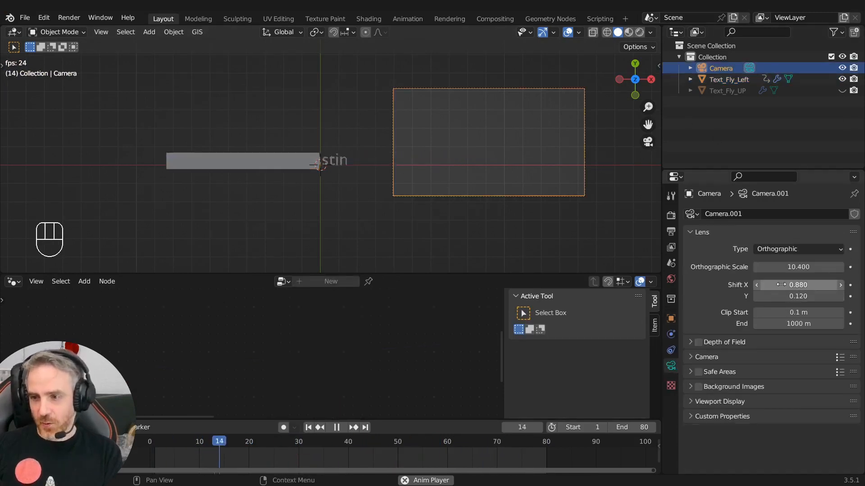
pyautogui.moveTo(798, 285); pyautogui.dragTo(826, 284)
pyautogui.click(744, 80)
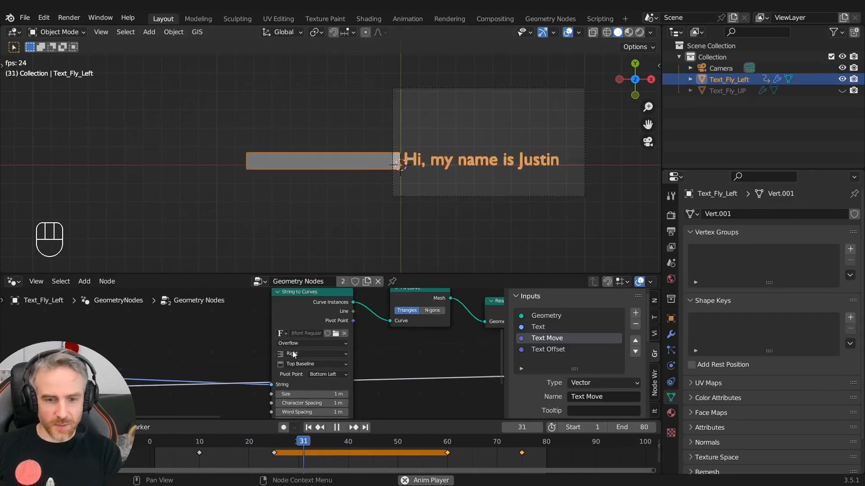
pyautogui.scroll(2, 301, 356)
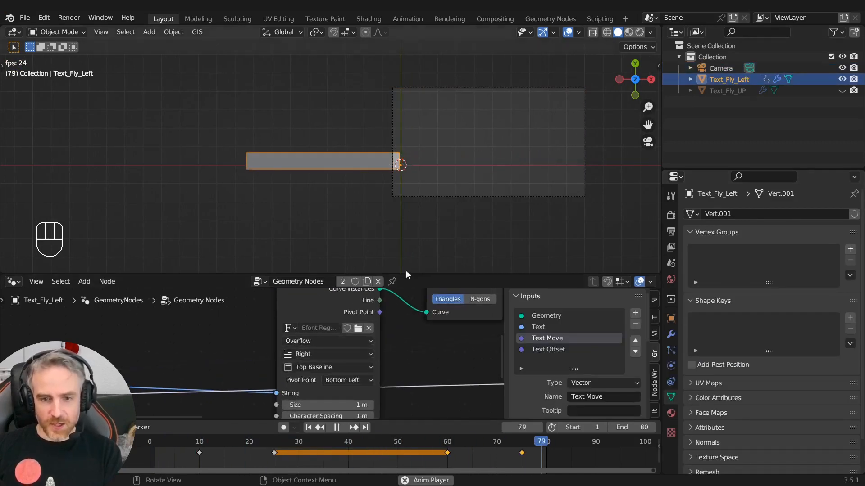
pyautogui.keyDown('shift'); pyautogui.moveTo(485, 173); pyautogui.dragTo(380, 169, button='middle'); pyautogui.keyUp('shift')
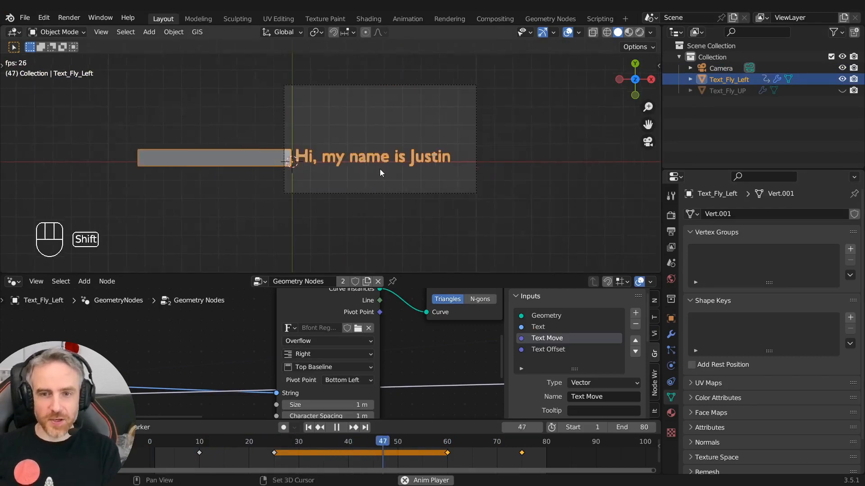
pyautogui.scroll(3, 386, 168)
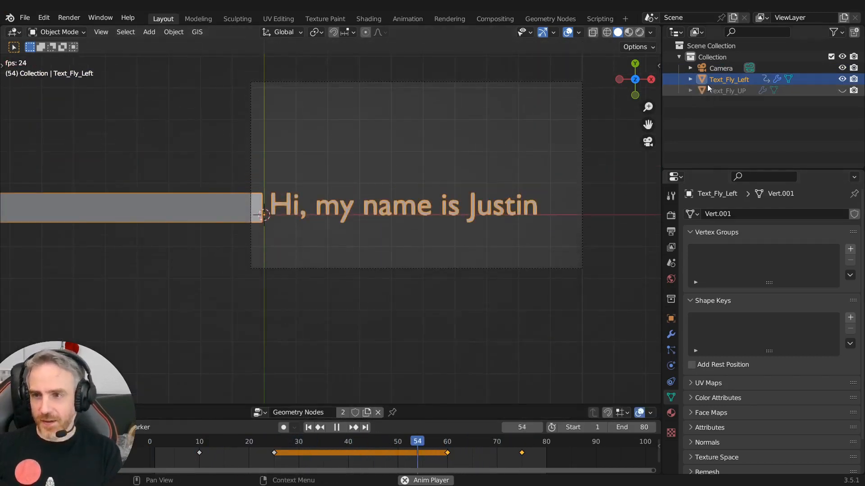
# Set the camera's Orthographic Scale to 15.3.
pyautogui.click(718, 68)
pyautogui.click(798, 267)
pyautogui.write('14')
pyautogui.press('Return')
pyautogui.moveTo(799, 267); pyautogui.dragTo(804, 267)
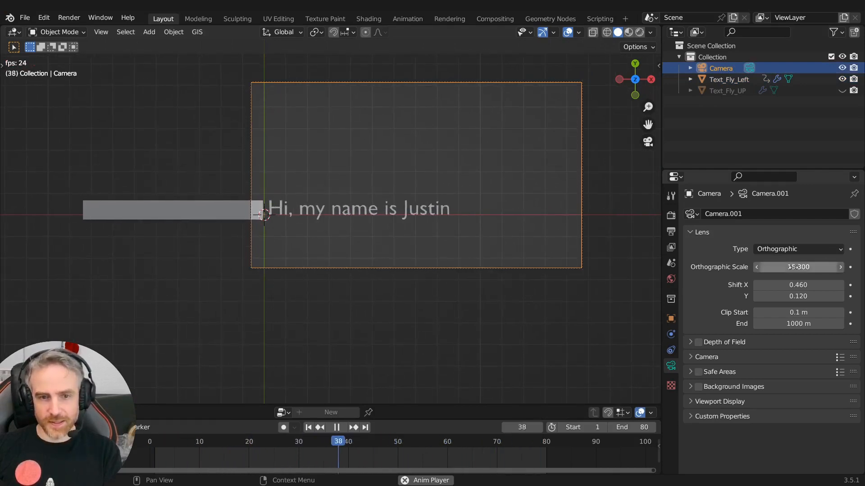
pyautogui.keyDown('shift'); pyautogui.moveTo(542, 216); pyautogui.dragTo(478, 218, button='middle'); pyautogui.keyUp('shift')
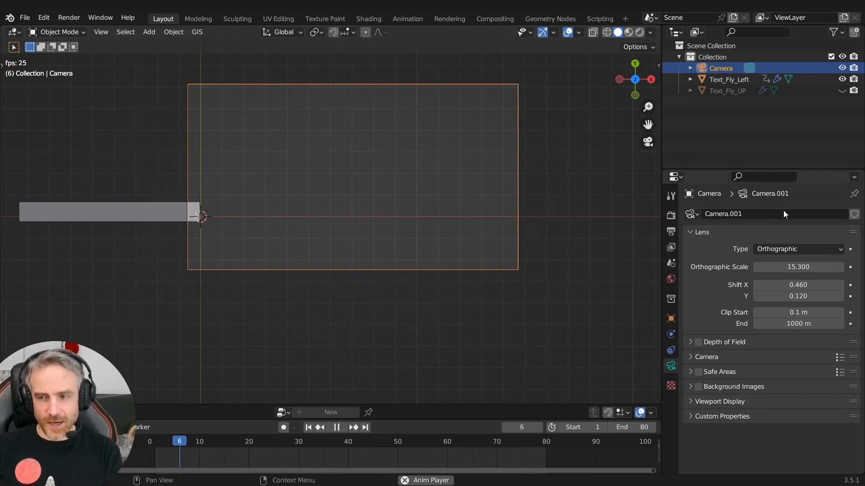
# Change the modifier text of Text_Fly_Left to "I don't know".
pyautogui.click(726, 80)
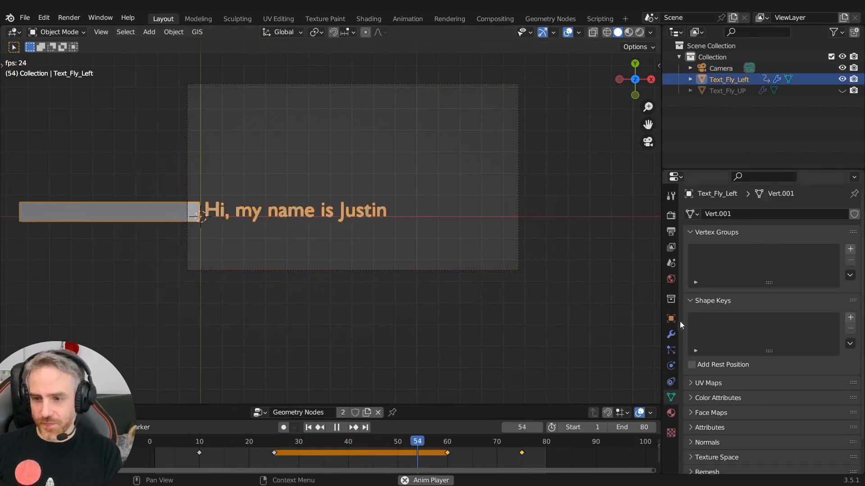
pyautogui.click(671, 333)
pyautogui.click(779, 263)
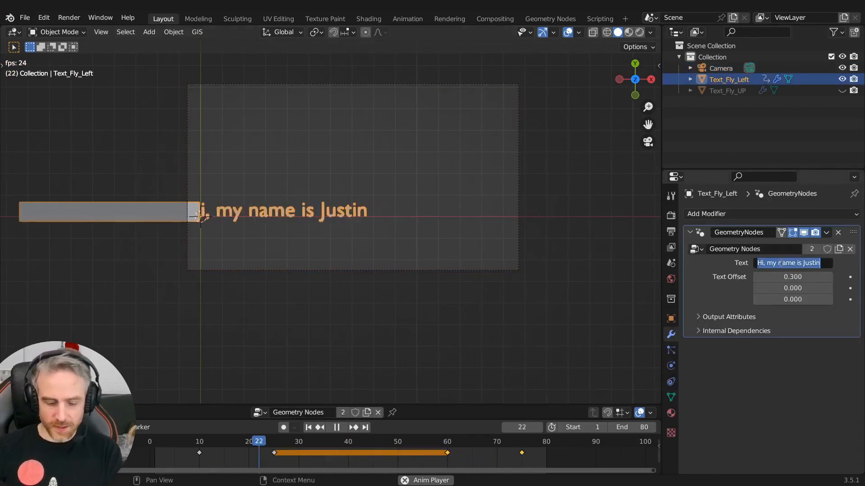
pyautogui.press('BackSpace')
pyautogui.write("I don't know")
pyautogui.press('Return')
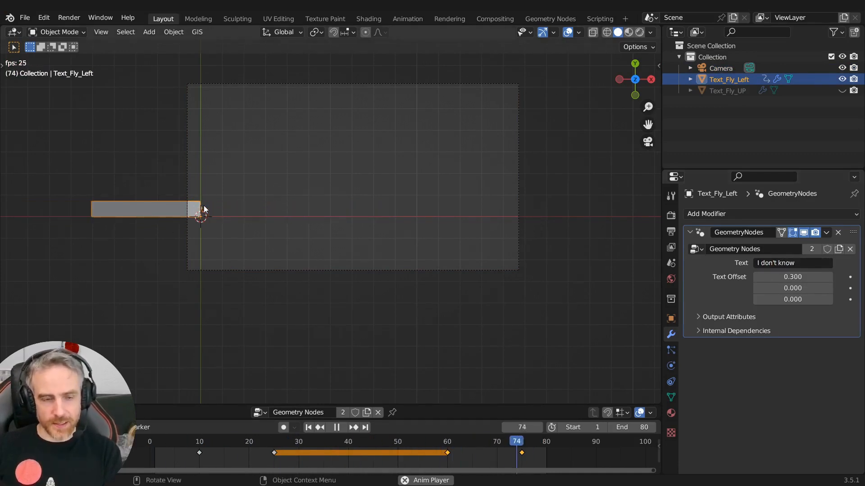
# Stop playback, enlarge the node editor again, and show the 3D viewport in Material Preview with overlays hidden.
pyautogui.press('Escape')
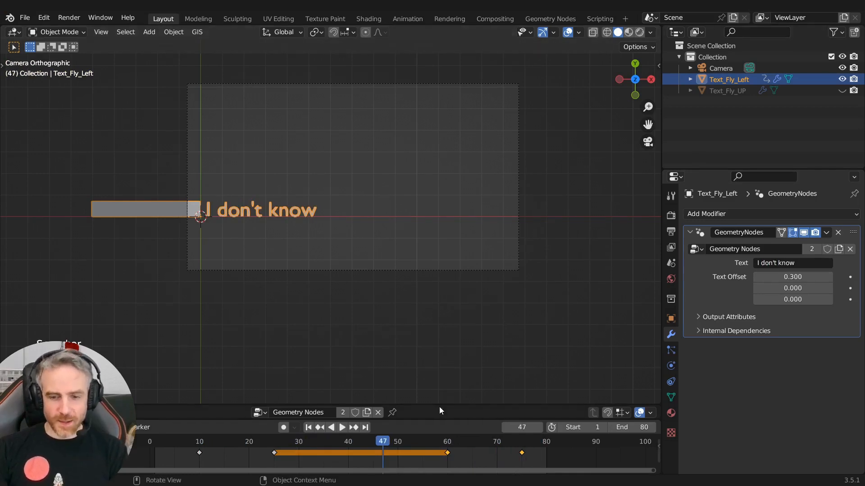
pyautogui.moveTo(439, 407); pyautogui.dragTo(433, 242)
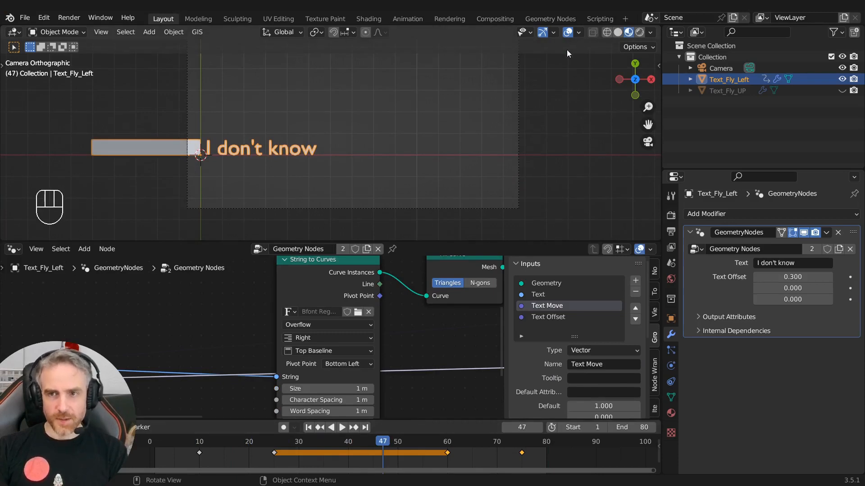
pyautogui.click(567, 32)
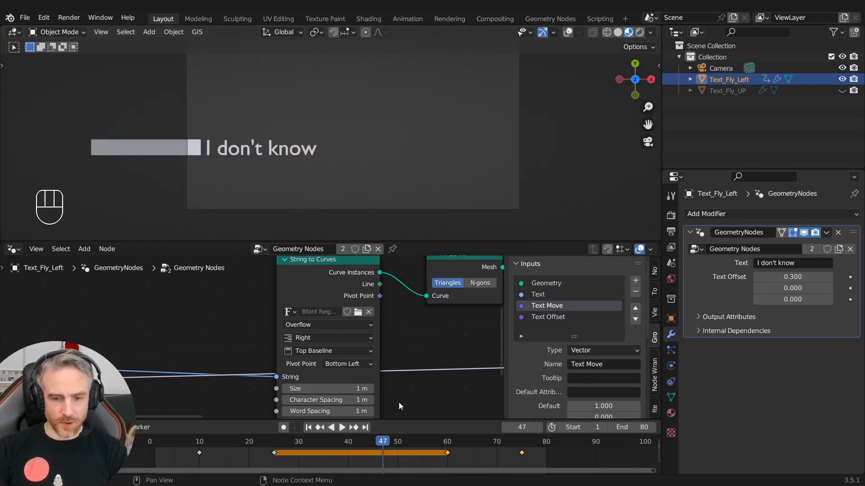
pyautogui.scroll(-4, 401, 388)
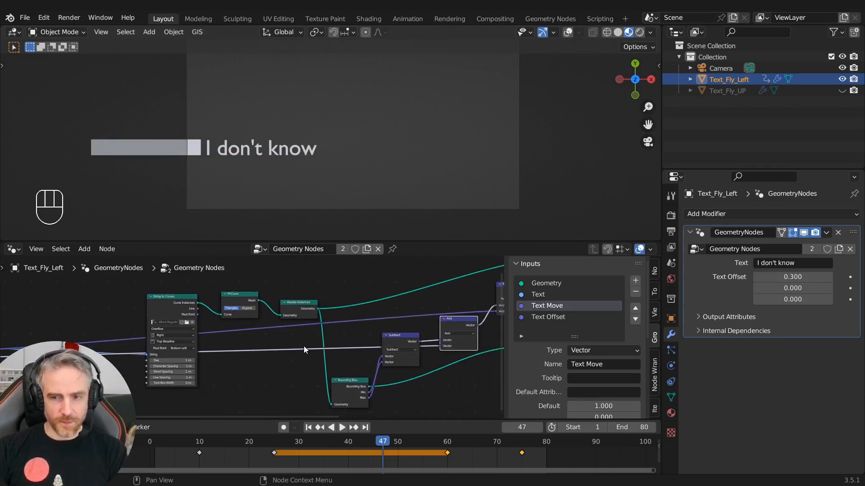
# Set the render color management View Transform to Standard and return to the object's modifier settings.
pyautogui.click(671, 215)
pyautogui.scroll(-3, 734, 380)
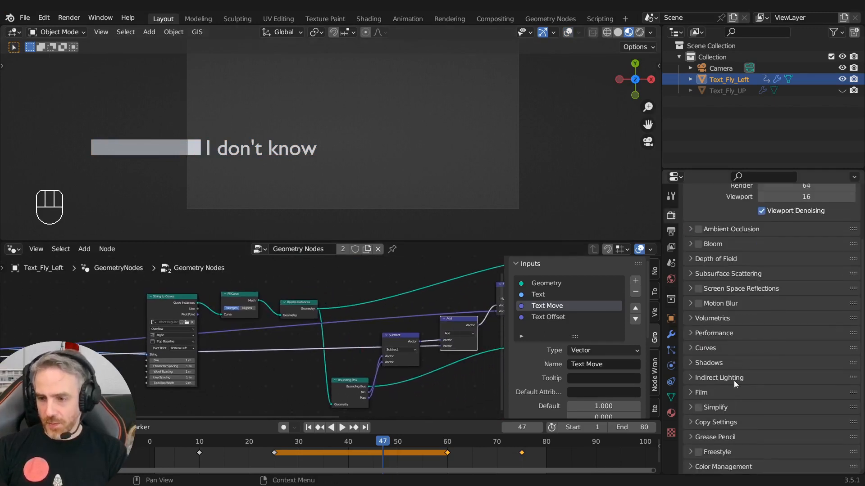
pyautogui.click(723, 467)
pyautogui.scroll(-5, 724, 461)
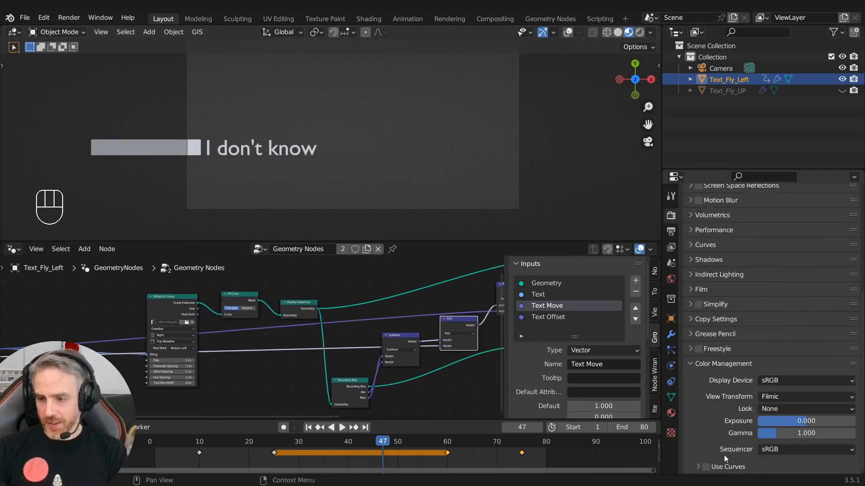
pyautogui.click(770, 397)
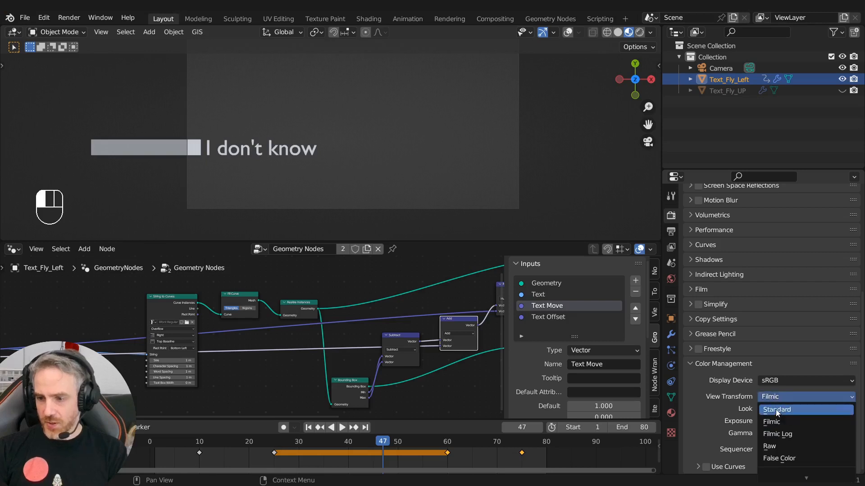
pyautogui.click(775, 409)
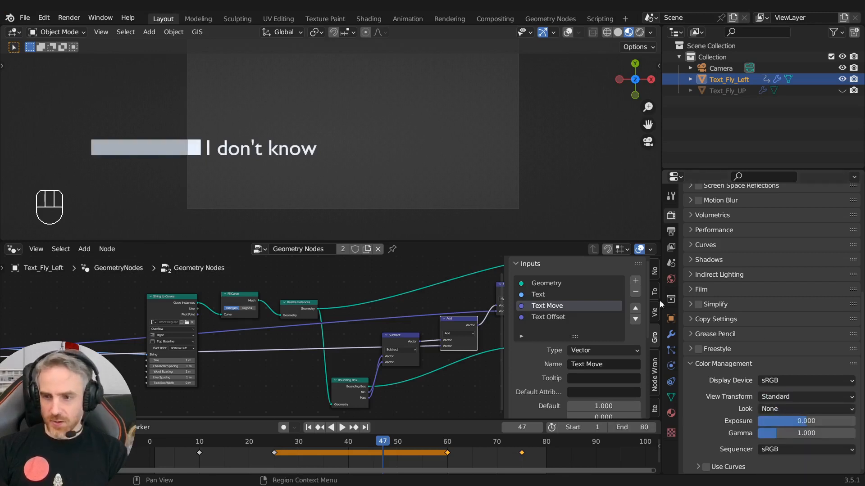
pyautogui.click(670, 334)
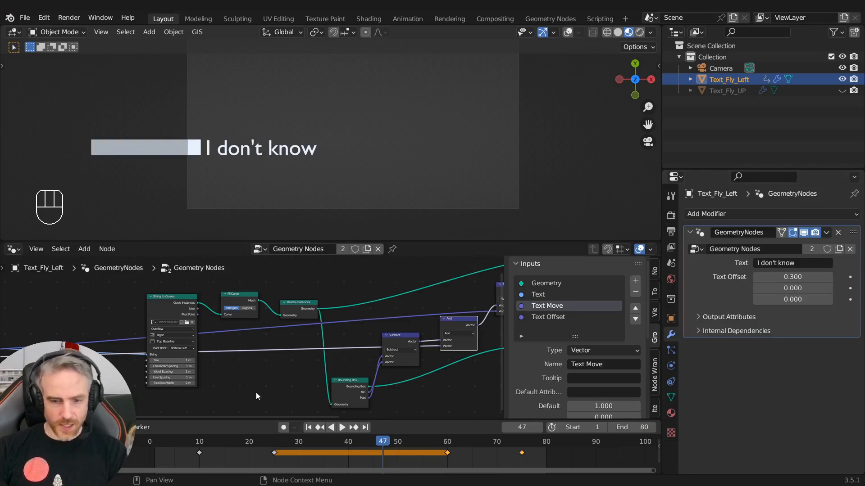
# Move the Join Geometry and Group Output nodes further right to free space after the Transform Geometry nodes.
pyautogui.scroll(-8, 310, 344)
pyautogui.moveTo(371, 313); pyautogui.dragTo(180, 309, button='middle')
pyautogui.moveTo(295, 304); pyautogui.dragTo(359, 361)
pyautogui.press('g')
pyautogui.click(426, 362)
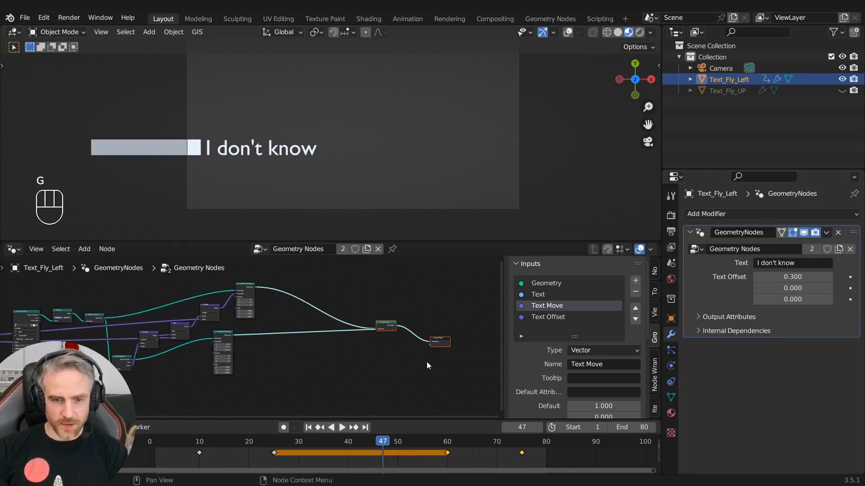
# Add a Set Material node on the link between the text's Transform Geometry node and Join Geometry.
pyautogui.scroll(3, 252, 322)
pyautogui.moveTo(272, 307); pyautogui.dragTo(268, 353, button='middle')
pyautogui.click(312, 310)
pyautogui.hotkey('shift', 'a')
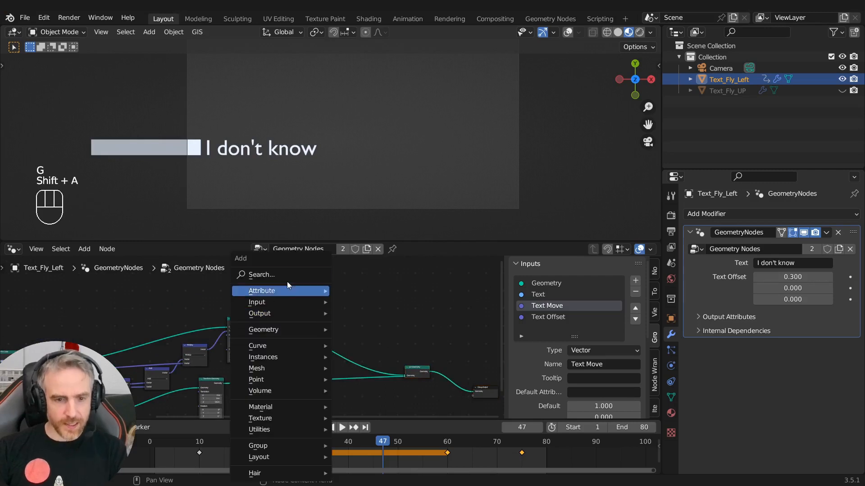
pyautogui.write('set')
pyautogui.click(315, 310)
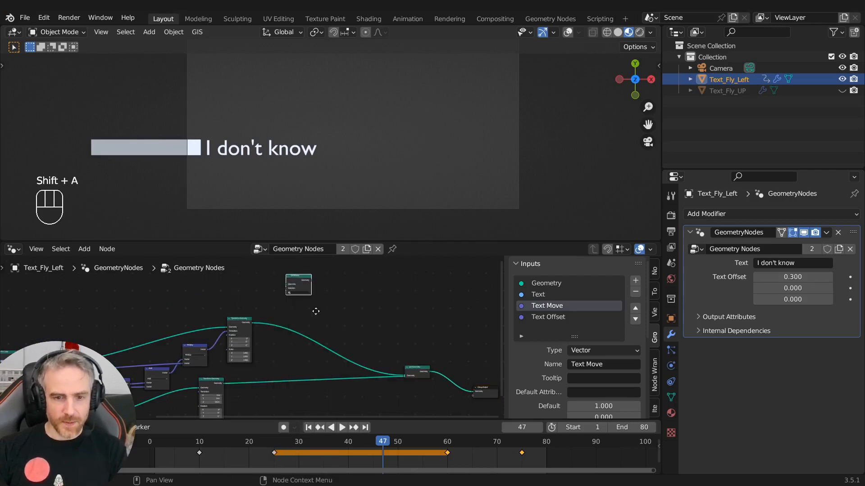
pyautogui.click(317, 356)
pyautogui.scroll(2, 316, 356)
# Duplicate the Set Material node onto the link between the bounding box's Transform Geometry node and Join Geometry.
pyautogui.click(304, 281)
pyautogui.hotkey('shift', 'd')
pyautogui.click(311, 349)
pyautogui.scroll(1, 310, 350)
pyautogui.moveTo(303, 336); pyautogui.dragTo(359, 325, button='middle')
pyautogui.scroll(-1, 318, 333)
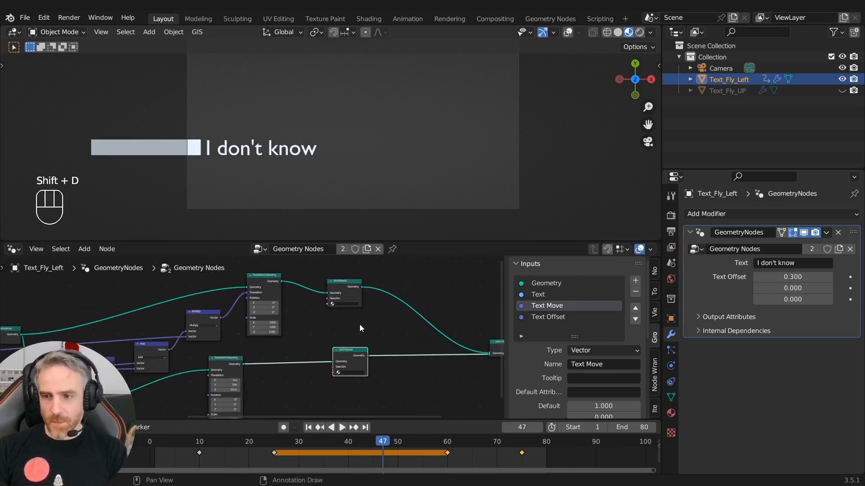
# Assign the existing Material to Text_Fly_Left, rename it Text and set its surface shader to Emission.
pyautogui.click(671, 413)
pyautogui.click(691, 262)
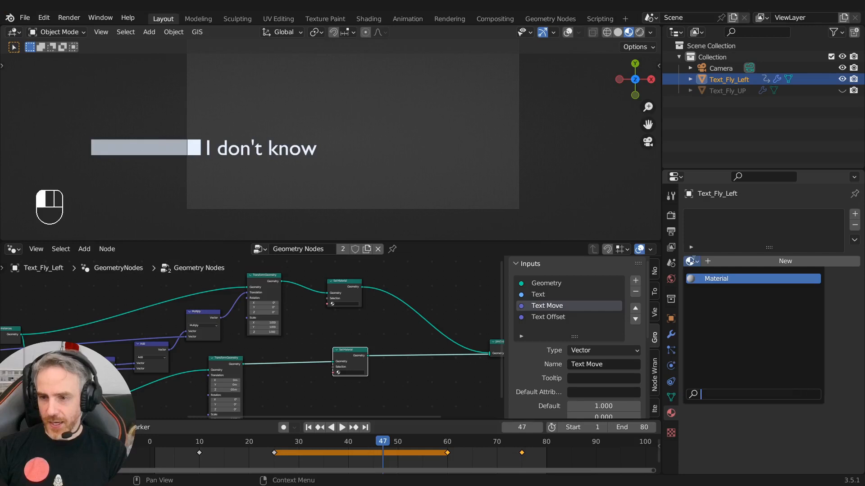
pyautogui.click(720, 280)
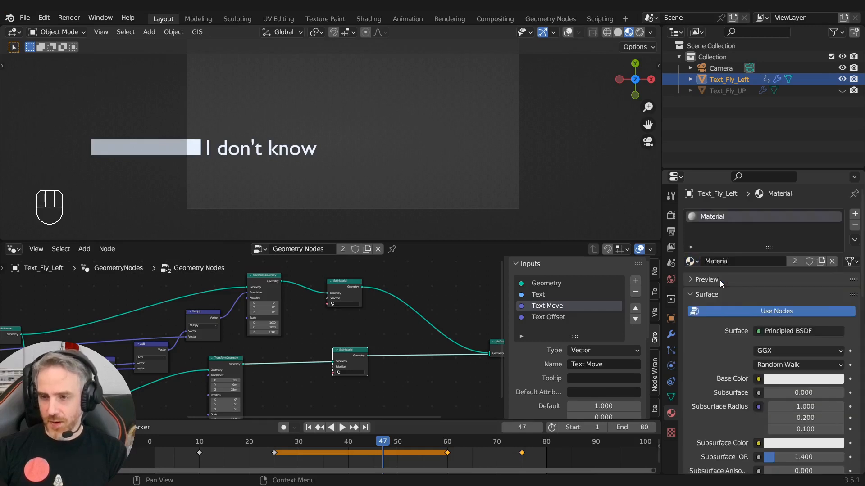
pyautogui.click(721, 261)
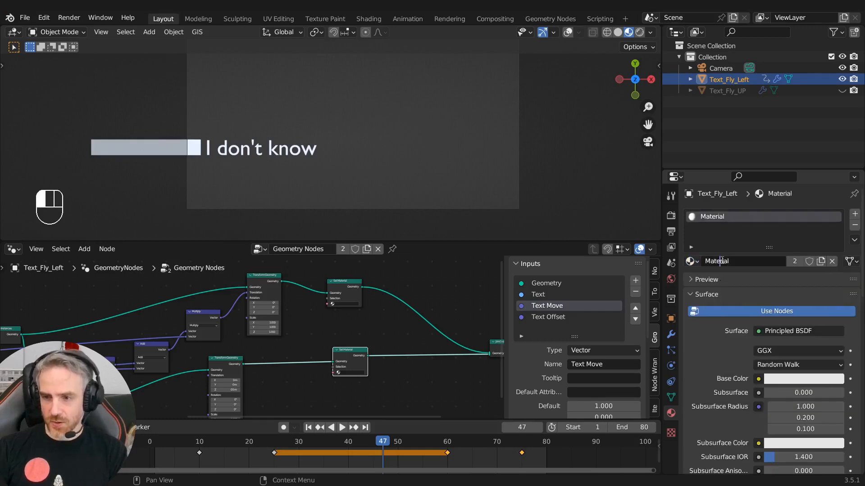
pyautogui.write('Text')
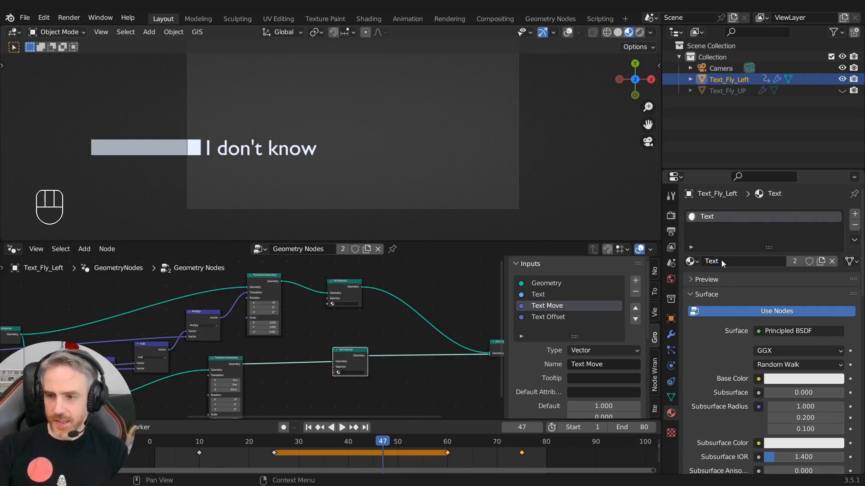
pyautogui.click(769, 332)
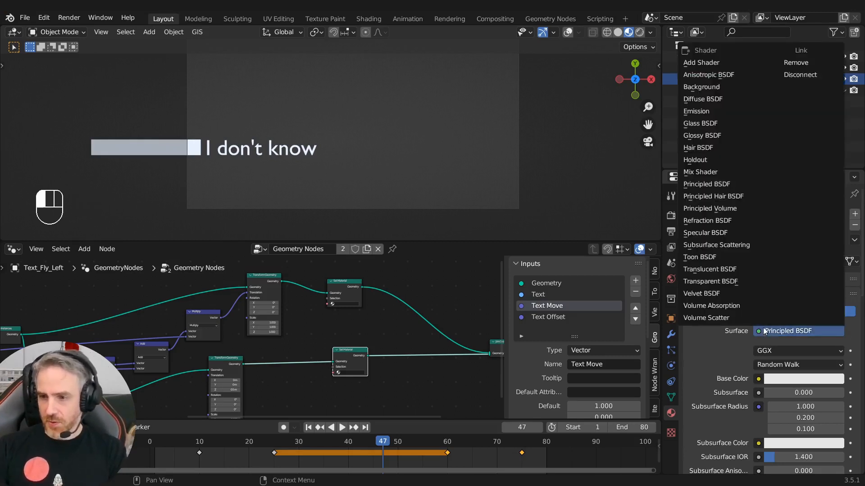
pyautogui.click(718, 112)
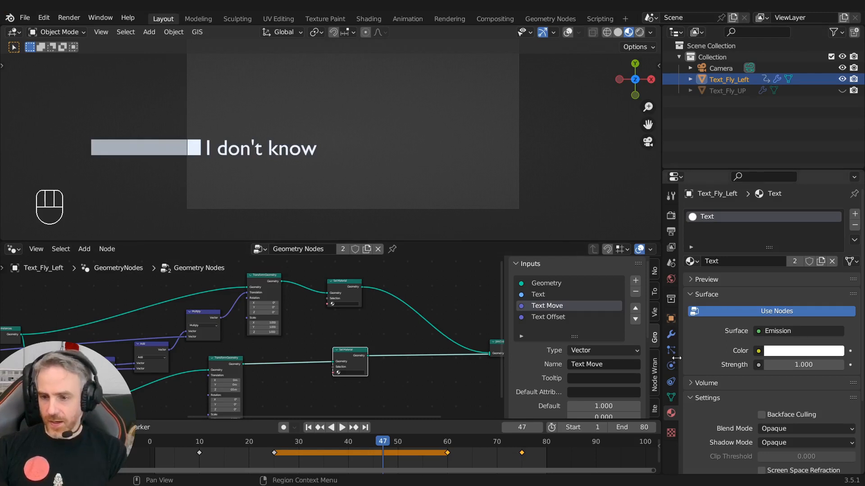
# Add a second material slot with a new material named Holdout that uses the Holdout surface shader.
pyautogui.click(854, 215)
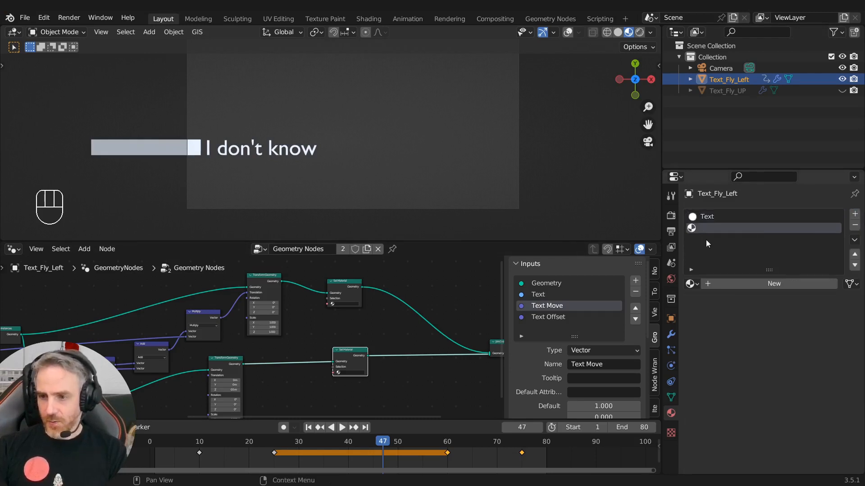
pyautogui.click(729, 282)
pyautogui.doubleClick(722, 284)
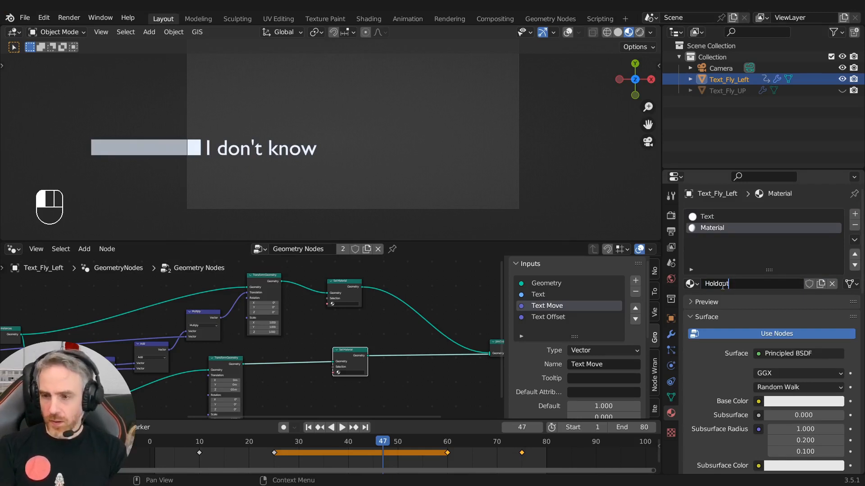
pyautogui.press('Return')
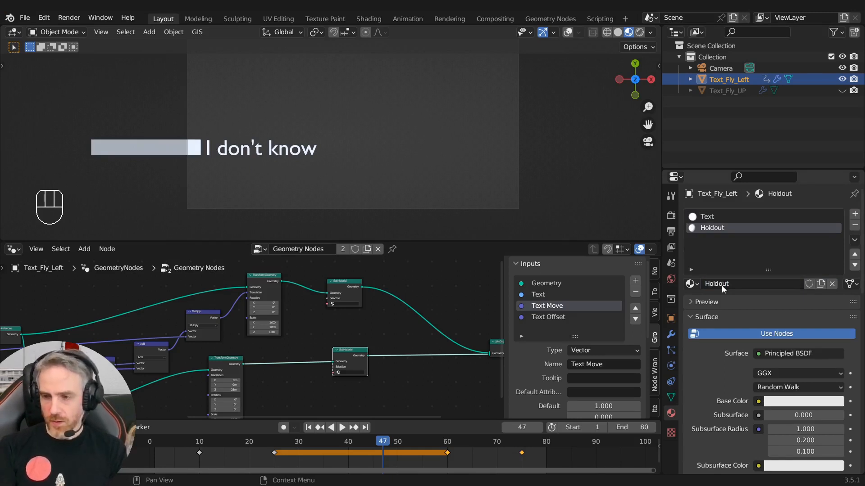
pyautogui.click(760, 352)
pyautogui.click(696, 182)
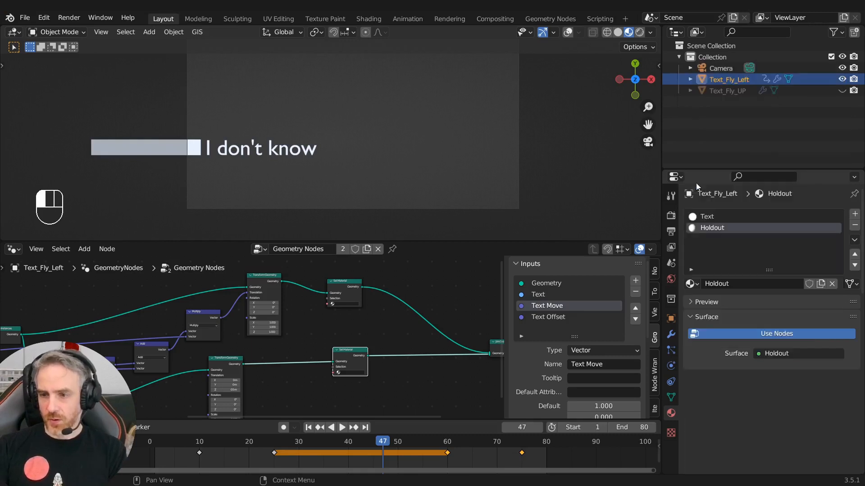
# Add a third material slot with an independent copy of the Text material, named Black, with a black emission color.
pyautogui.click(855, 213)
pyautogui.click(691, 285)
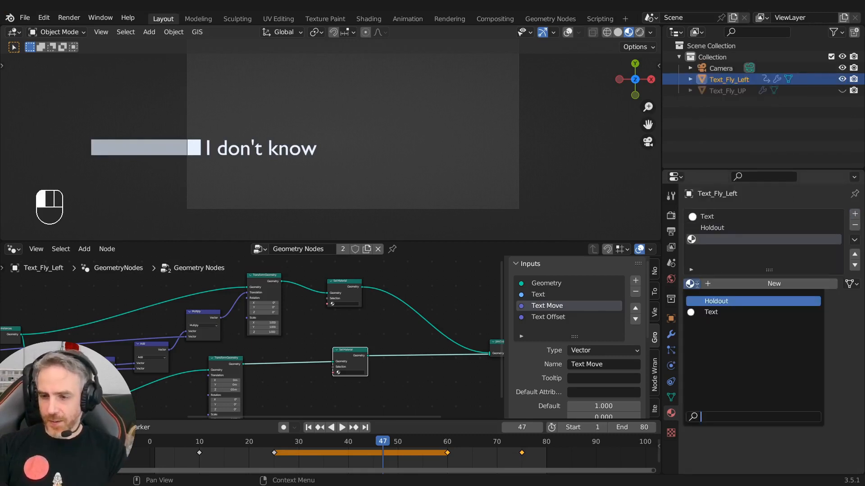
pyautogui.click(704, 313)
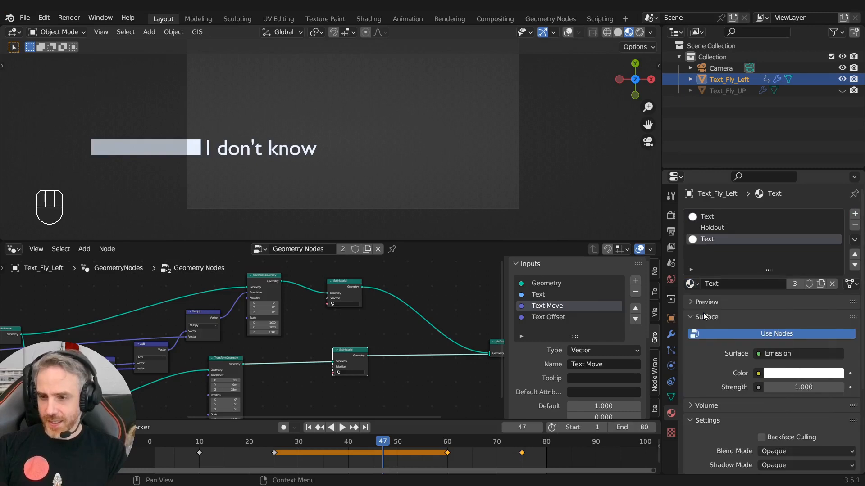
pyautogui.click(793, 285)
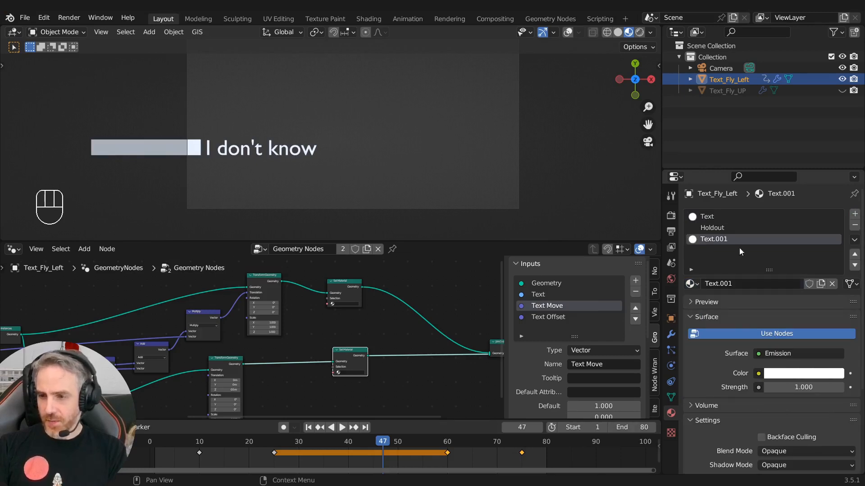
pyautogui.doubleClick(738, 283)
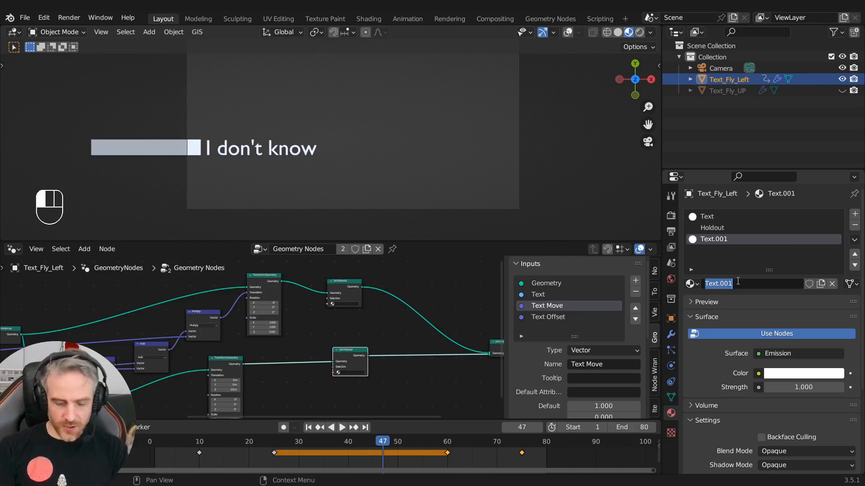
pyautogui.write('Black')
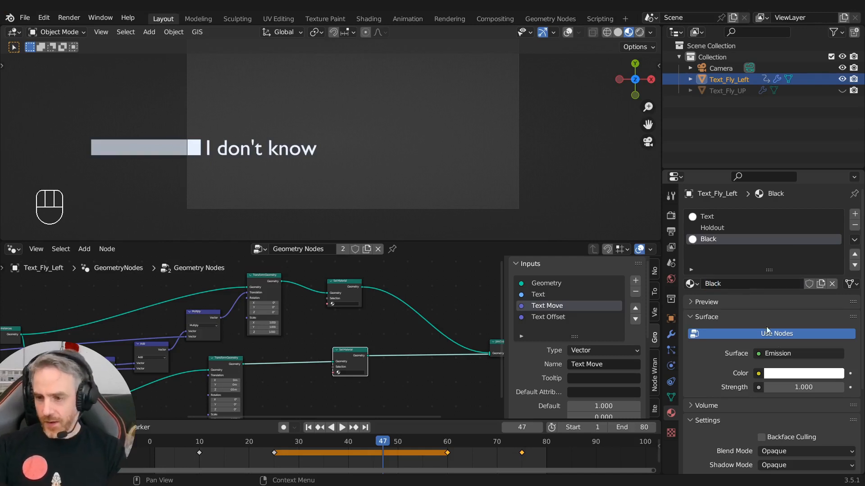
pyautogui.click(782, 375)
pyautogui.moveTo(835, 256); pyautogui.dragTo(832, 293)
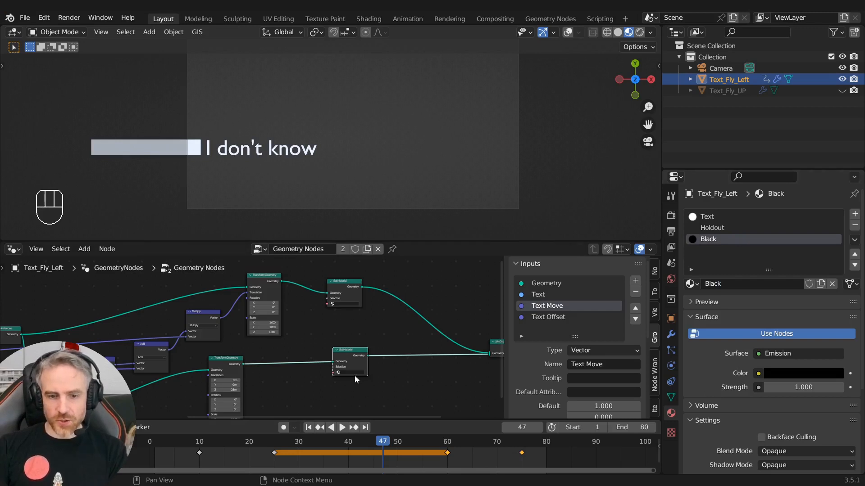
# Preview the animation with Black on the bounding box's Set Material node, and switch that node's material to Holdout.
pyautogui.scroll(3, 355, 377)
pyautogui.click(307, 371)
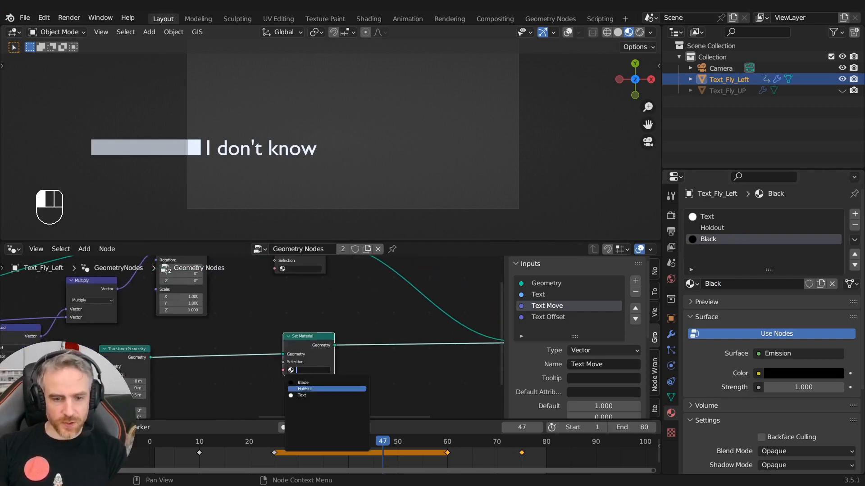
pyautogui.click(306, 383)
pyautogui.press('space')
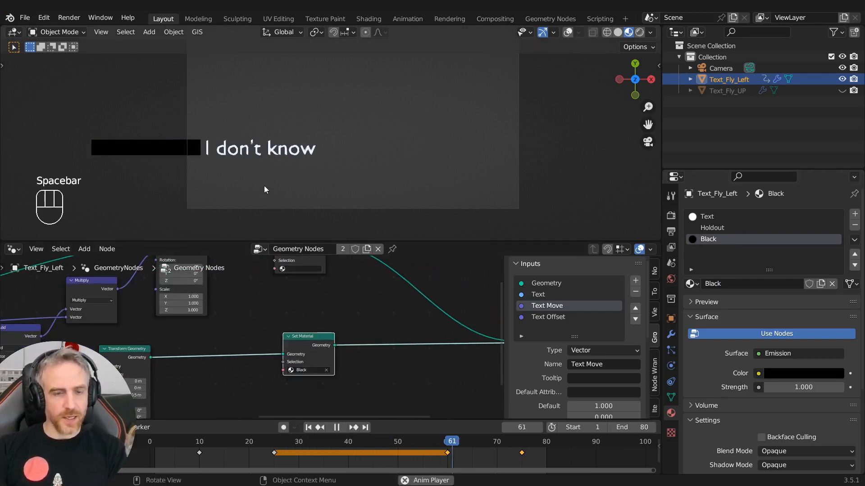
pyautogui.click(304, 370)
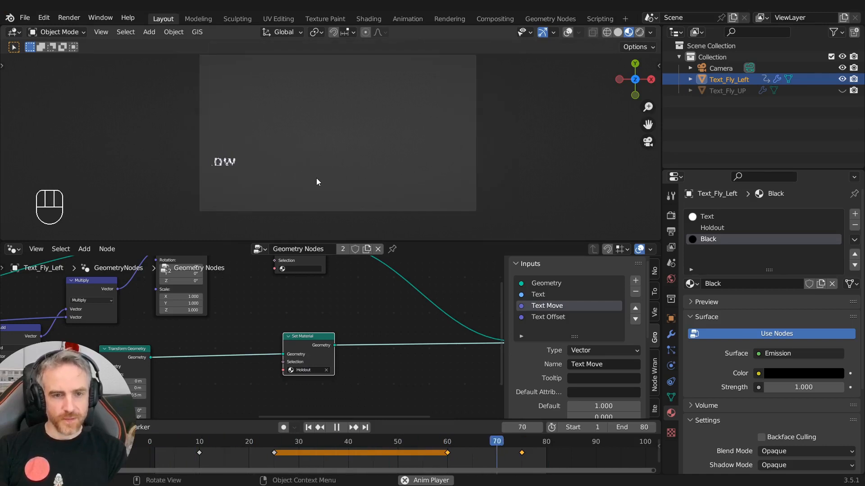
# Change the modifier text of Text_Fly_Left to "Say something else" and stop the playback.
pyautogui.click(671, 335)
pyautogui.click(804, 263)
pyautogui.click(807, 264)
pyautogui.hotkey('ctrl', 'a')
pyautogui.write('Say someth')
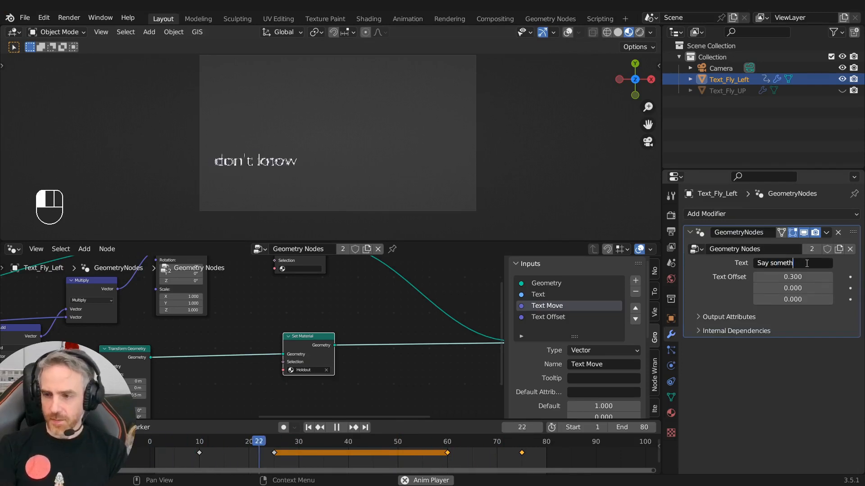
pyautogui.write('ing else')
pyautogui.press('Return')
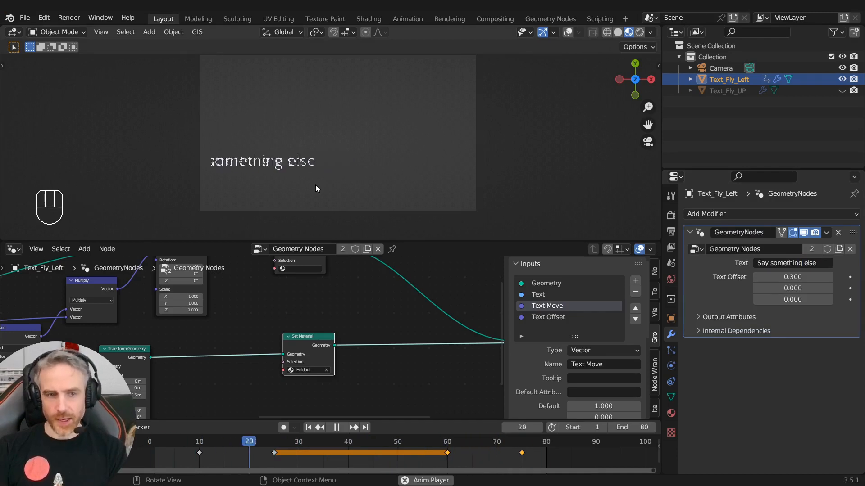
pyautogui.press('space')
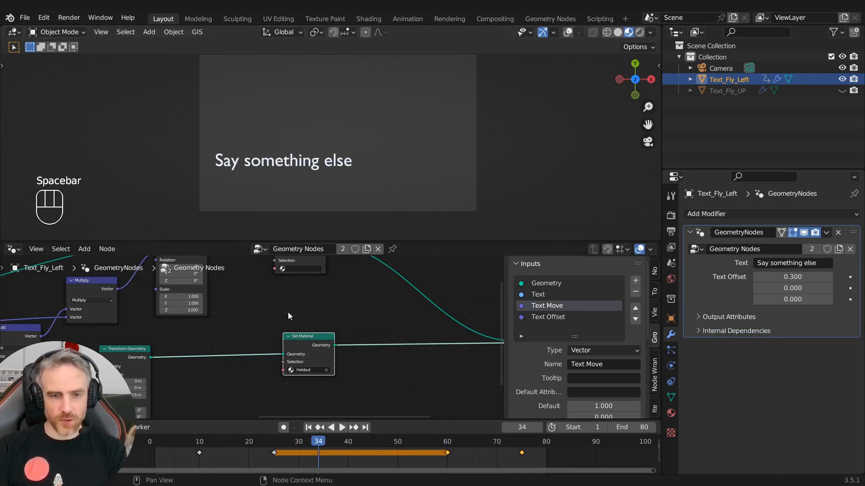
# Turn the viewport overlays back on and duplicate Text_Fly_Left in place.
pyautogui.scroll(-5, 335, 286)
pyautogui.moveTo(171, 299); pyautogui.dragTo(237, 289, button='middle')
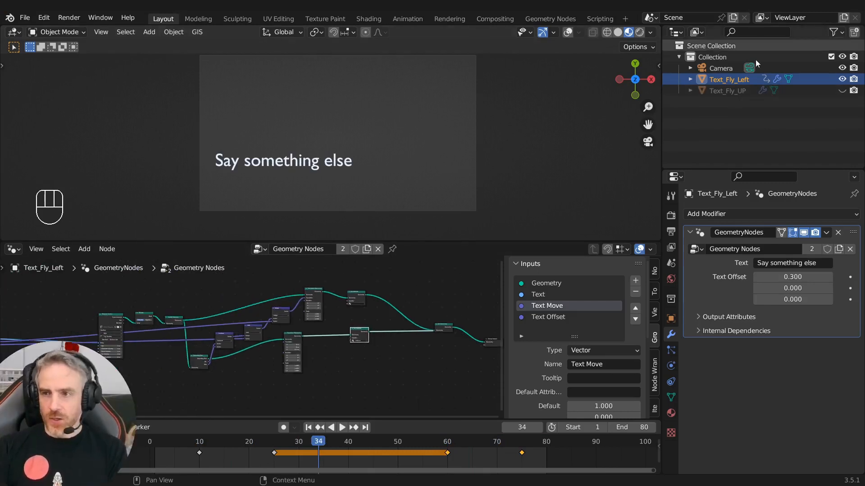
pyautogui.click(568, 32)
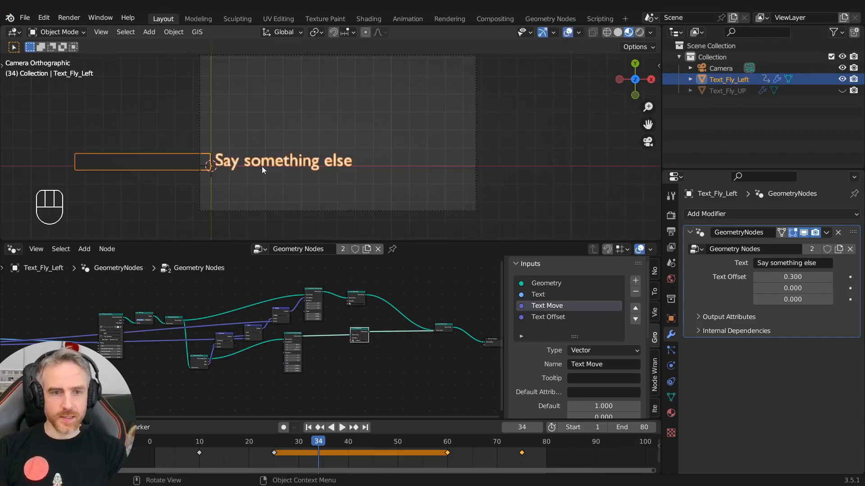
pyautogui.hotkey('shift', 'd')
pyautogui.rightClick(384, 162)
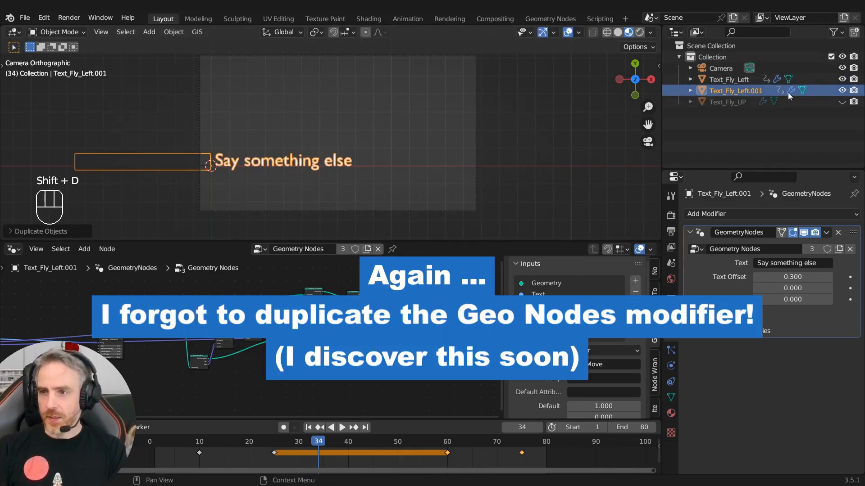
# Rename the duplicated object Text_Fly_UP_2 and hide Text_Fly_Left.
pyautogui.doubleClick(761, 92)
pyautogui.moveTo(764, 91); pyautogui.dragTo(738, 92)
pyautogui.write('UP_2')
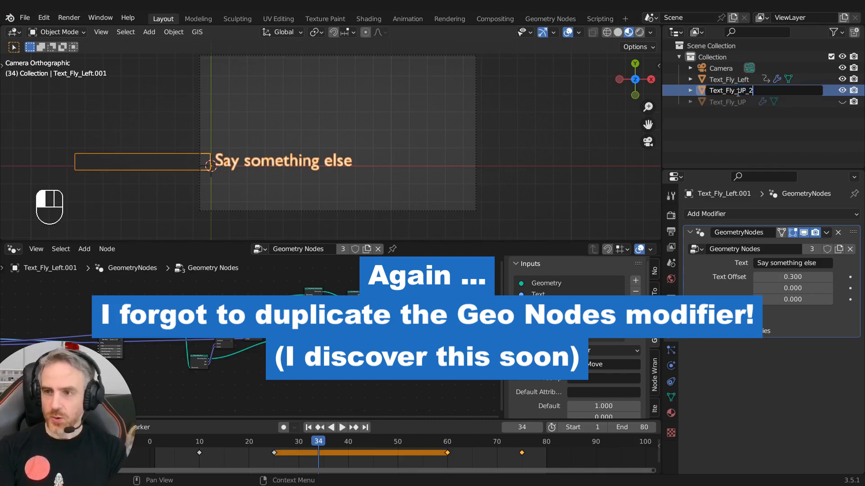
pyautogui.press('Return')
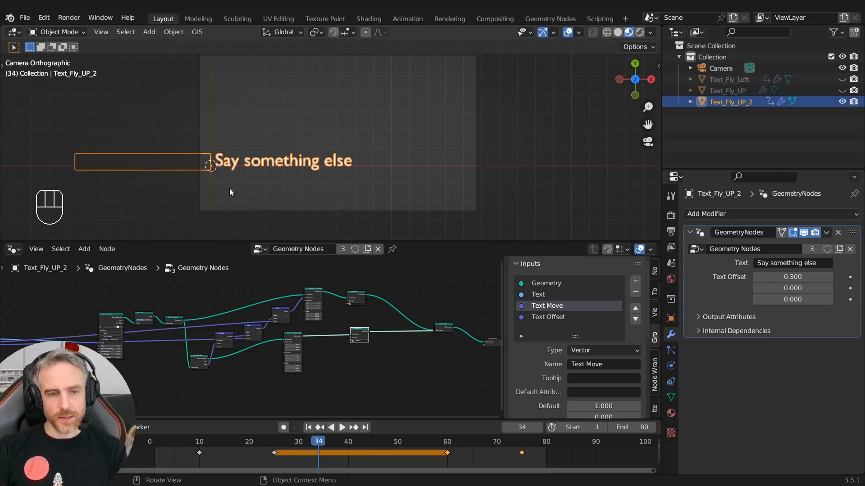
# Move Text_Fly_UP_2 toward the middle of the camera frame and set the String to Curves horizontal alignment to Center.
pyautogui.press('g')
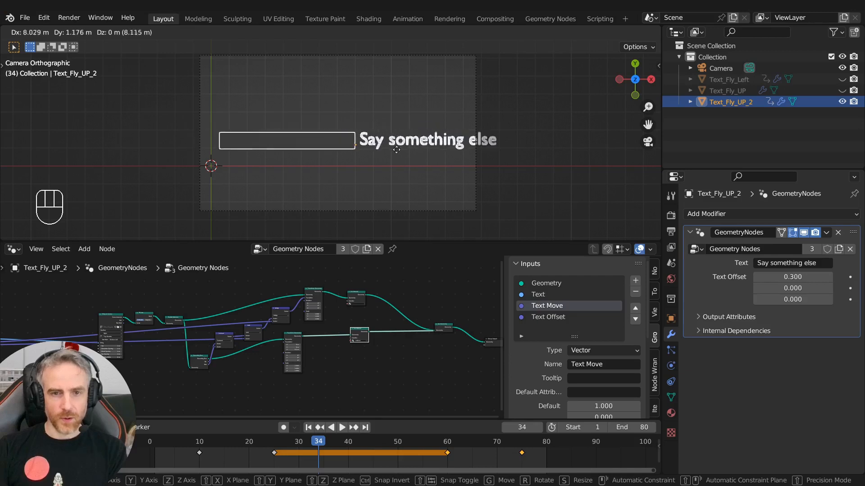
pyautogui.click(363, 151)
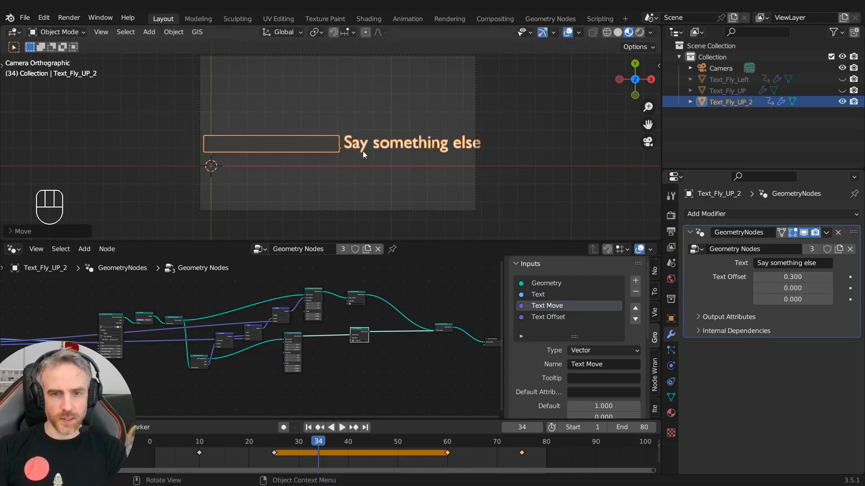
pyautogui.scroll(6, 72, 310)
pyautogui.moveTo(72, 309); pyautogui.dragTo(112, 310, button='middle')
pyautogui.scroll(4, 193, 332)
pyautogui.moveTo(229, 337); pyautogui.dragTo(312, 345, button='middle')
pyautogui.scroll(3, 333, 348)
pyautogui.click(222, 341)
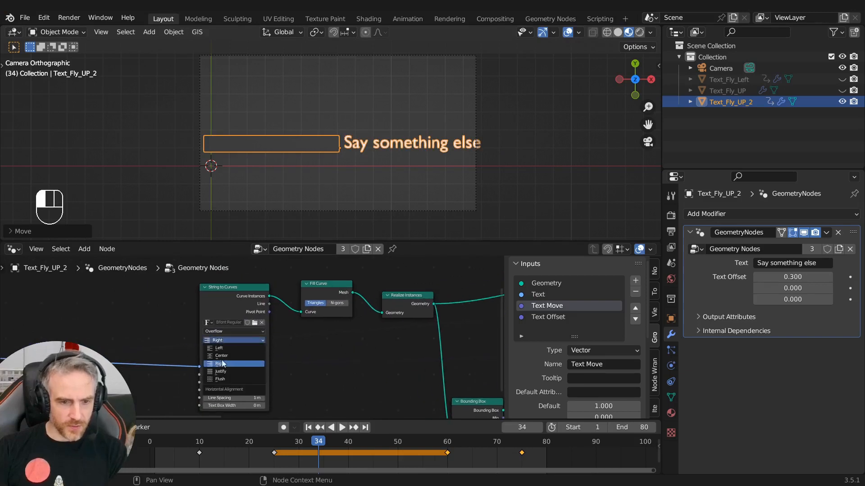
pyautogui.click(234, 354)
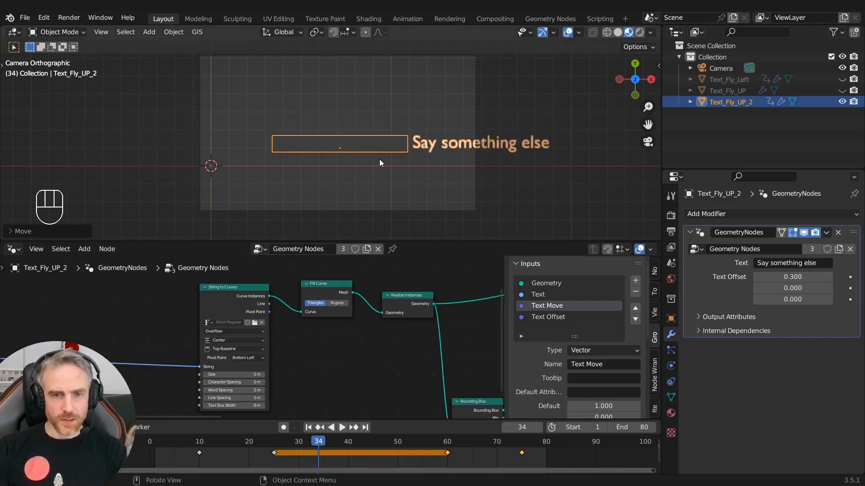
# Nudge Text_Fly_UP_2 slightly upward in the camera frame and shift the bounding box's Transform Geometry node down.
pyautogui.press('g')
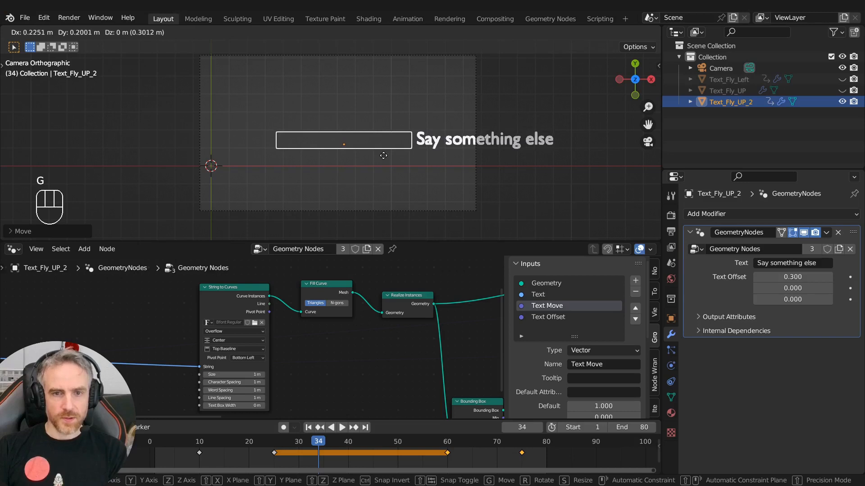
pyautogui.click(380, 158)
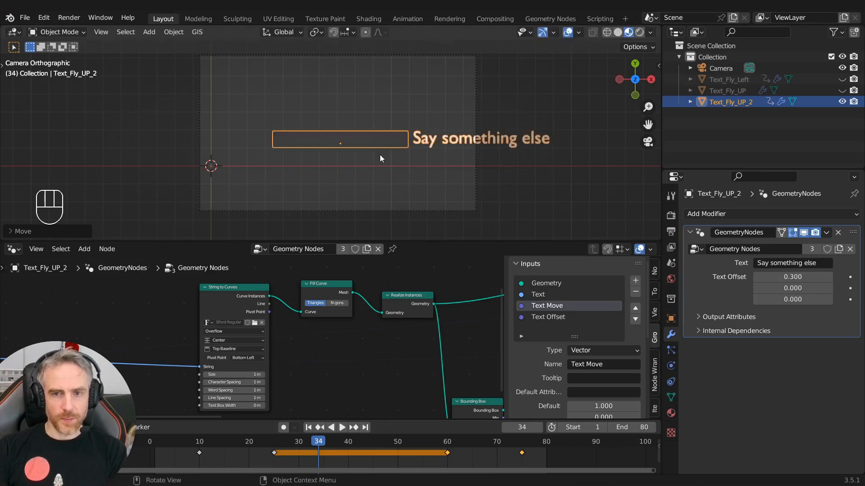
pyautogui.scroll(-5, 366, 343)
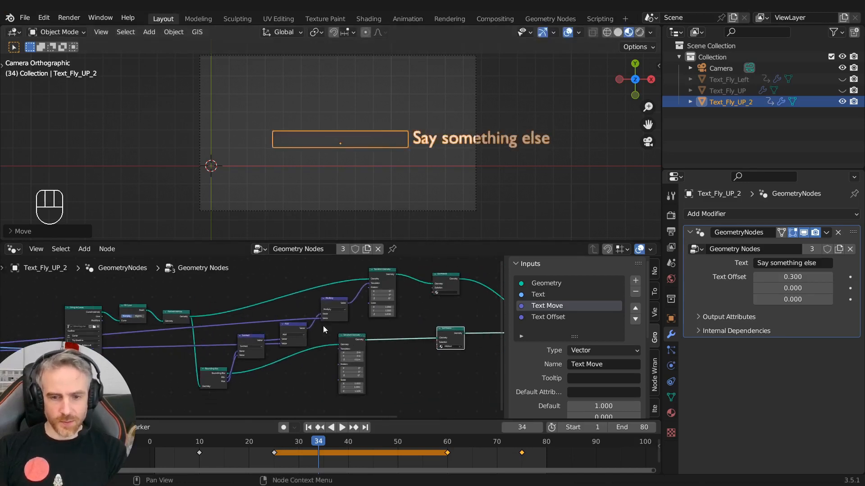
pyautogui.scroll(4, 310, 328)
pyautogui.moveTo(261, 351); pyautogui.dragTo(302, 361)
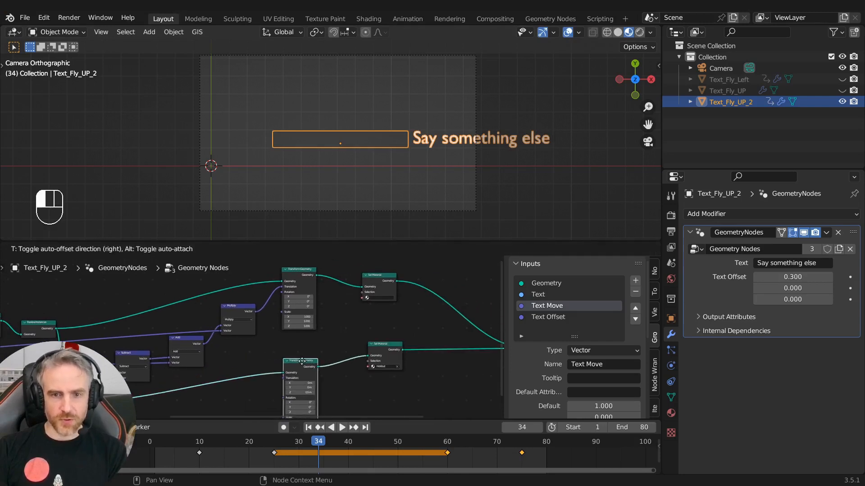
# Go to frame 25 and delete the selected keyframes at frames 25 and 60.
pyautogui.moveTo(243, 442); pyautogui.dragTo(274, 440)
pyautogui.click(446, 453)
pyautogui.press('x')
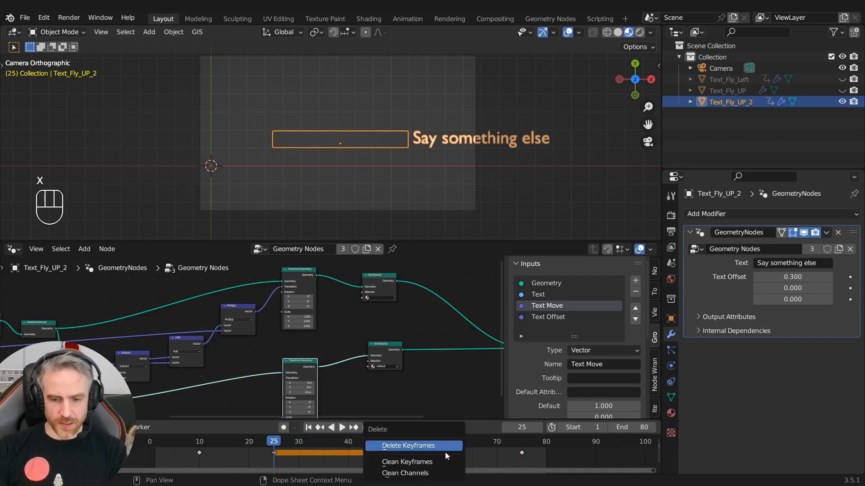
pyautogui.click(445, 452)
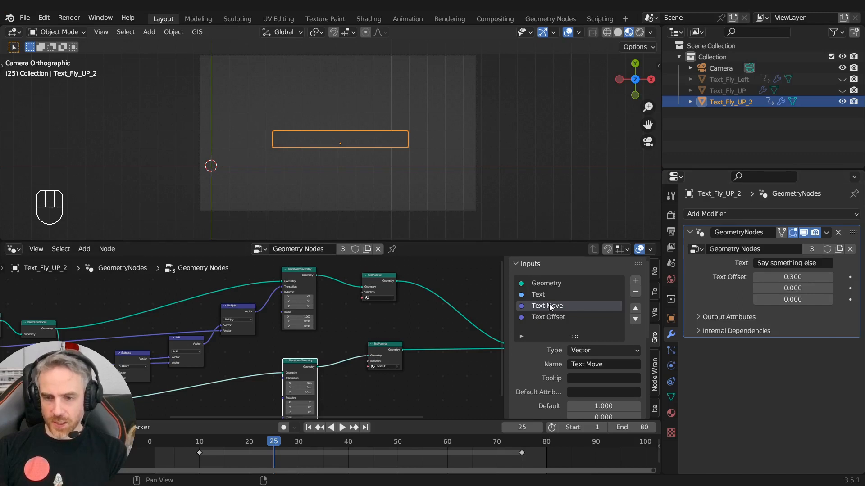
# Make the Text Move input visible in the modifier and clear all its keyframes.
pyautogui.scroll(-6, 585, 334)
pyautogui.click(571, 352)
pyautogui.click(570, 353)
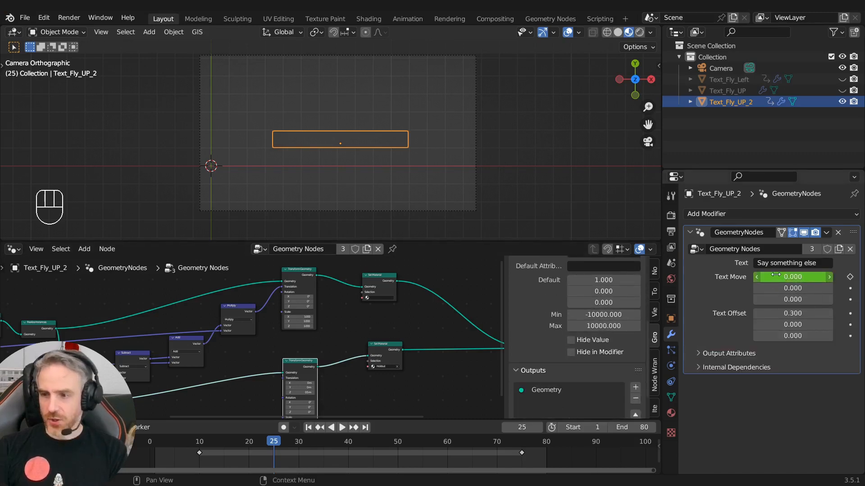
pyautogui.rightClick(791, 278)
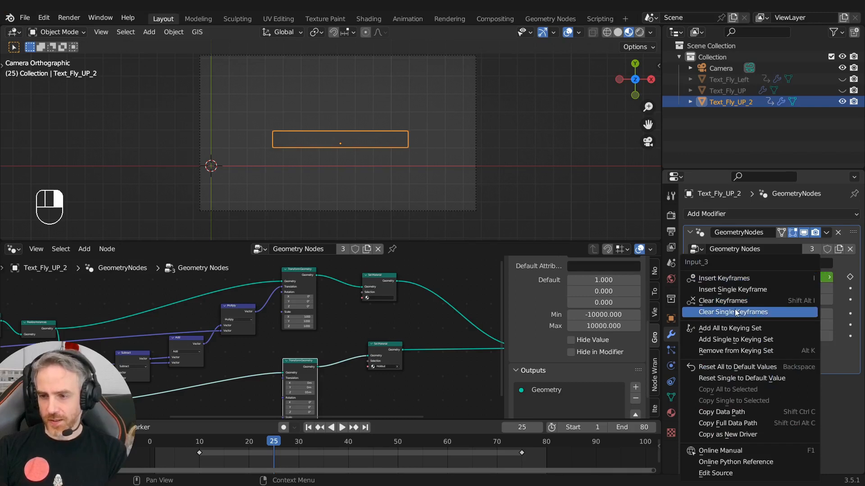
pyautogui.click(731, 301)
# Keyframe the Text Move Y value of 0 at frame 10, then set it to 1 at frame 25.
pyautogui.moveTo(275, 441); pyautogui.dragTo(200, 444)
pyautogui.click(850, 288)
pyautogui.moveTo(200, 441); pyautogui.dragTo(275, 432)
pyautogui.click(792, 288)
pyautogui.write('1')
pyautogui.press('Return')
# Set the Text Offset X value to 0 and its Y value to 0.3.
pyautogui.scroll(5, 439, 150)
pyautogui.click(799, 314)
pyautogui.write('0')
pyautogui.press('Return')
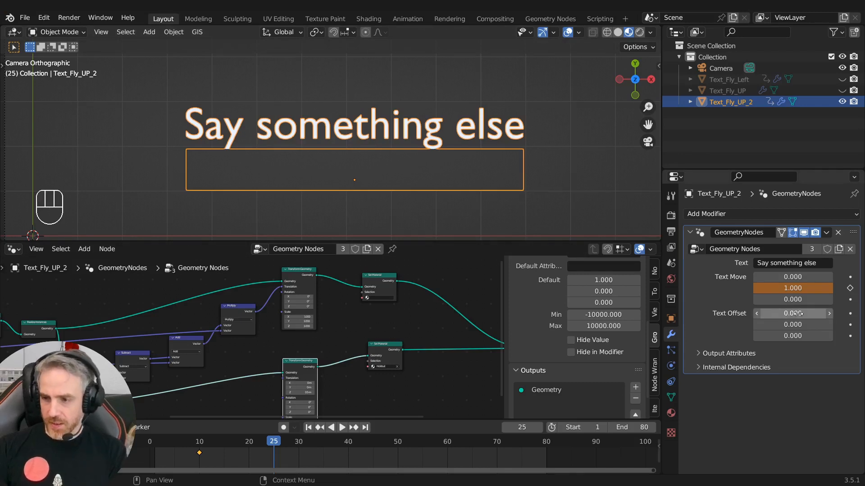
pyautogui.click(792, 324)
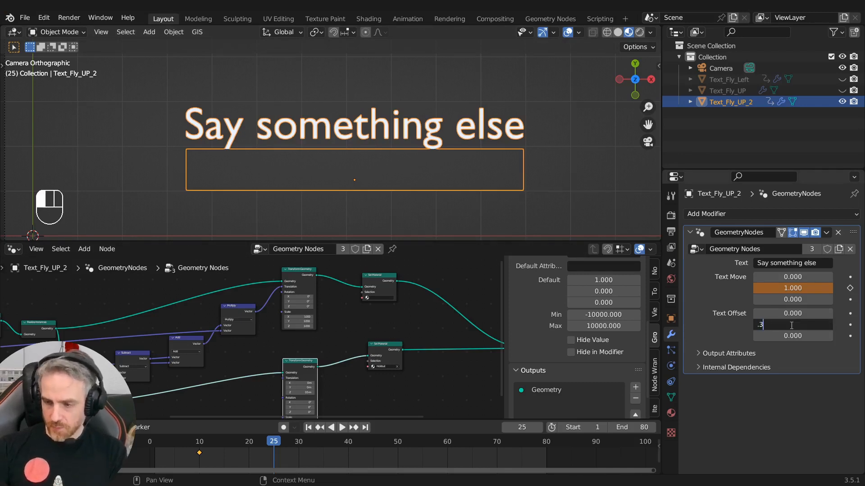
pyautogui.write('.3')
pyautogui.press('Return')
pyautogui.scroll(-2, 428, 225)
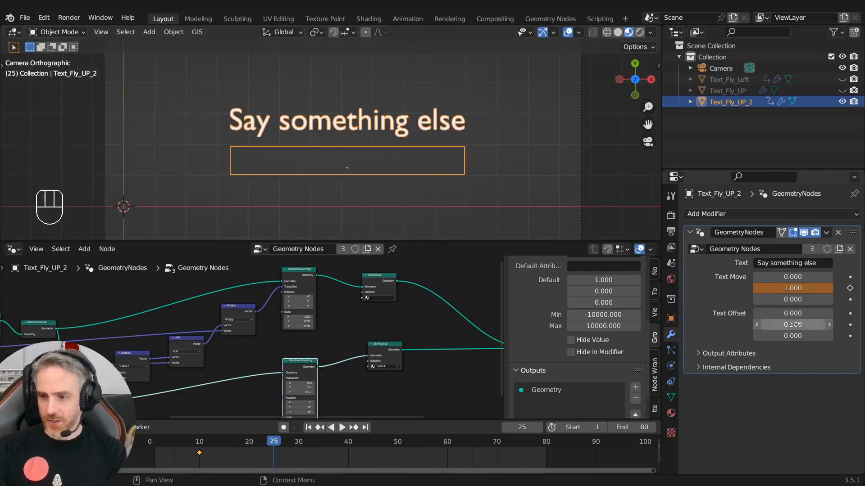
# Keyframe Text Move Y at frame 25 and add a time-reversed copy of both keyframes at frames 60 and 75.
pyautogui.press('i')
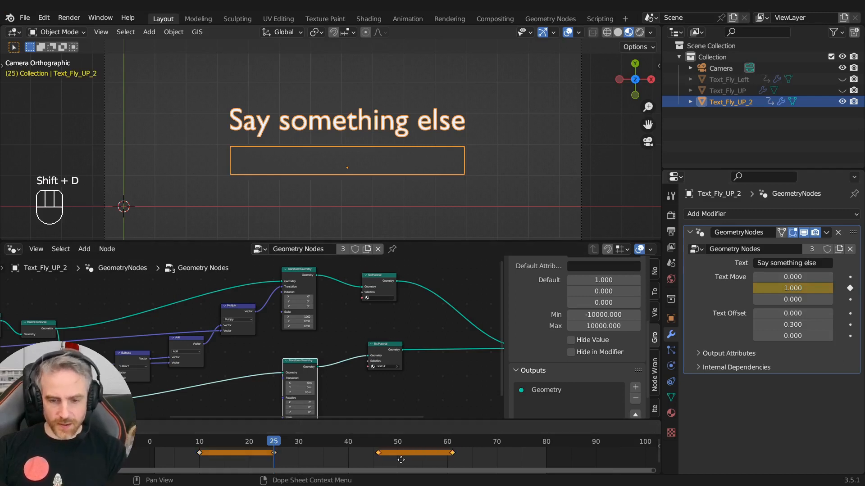
pyautogui.click(395, 459)
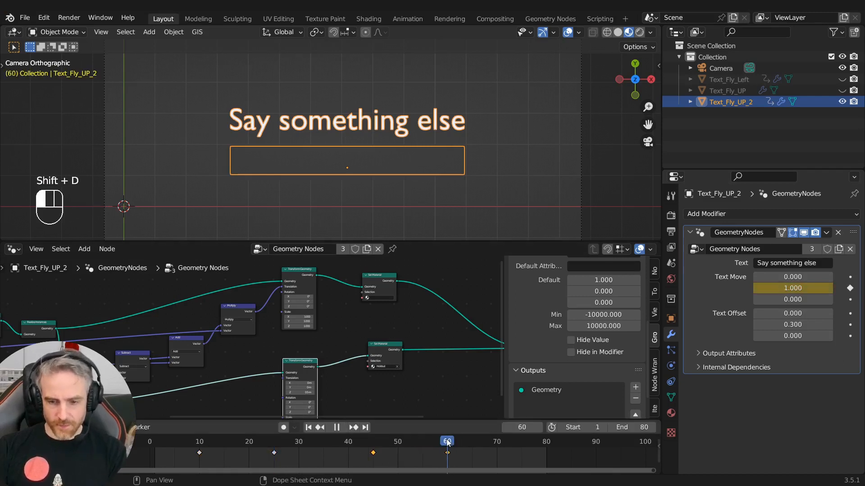
pyautogui.press('s')
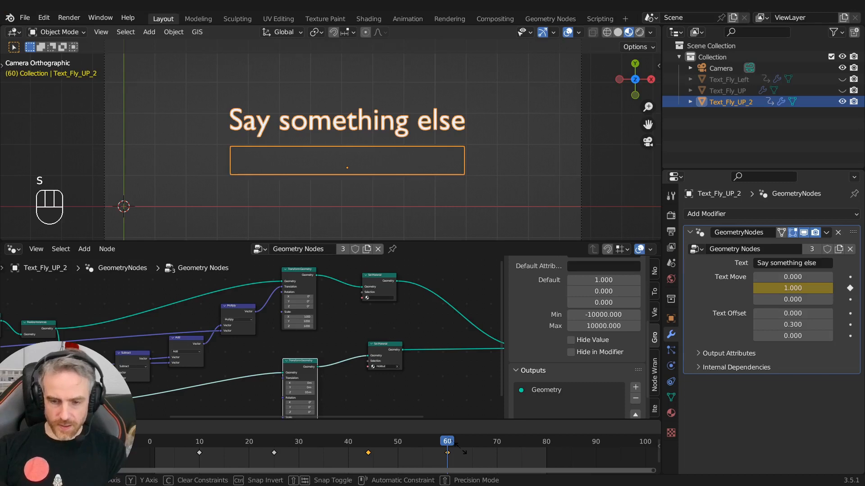
pyautogui.click(461, 448)
# Play the animation and change the modifier text to "This text is centered".
pyautogui.press('space')
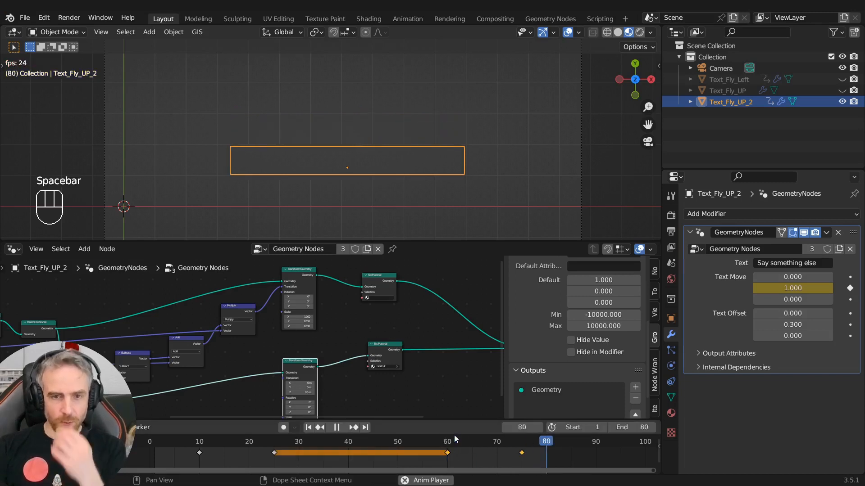
pyautogui.scroll(-2, 369, 158)
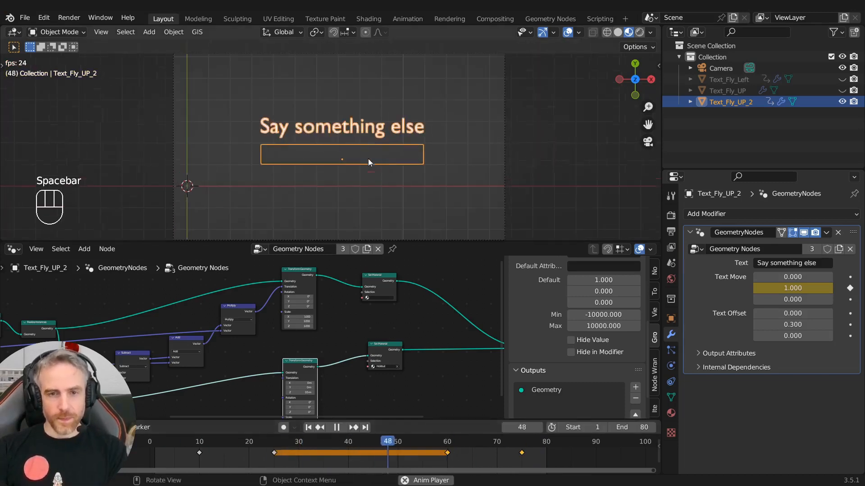
pyautogui.click(786, 264)
pyautogui.write('This')
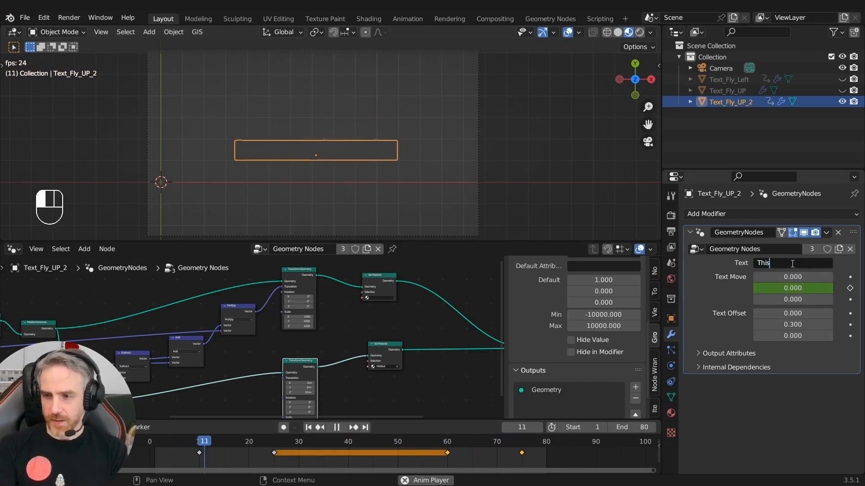
pyautogui.write(' text is centered')
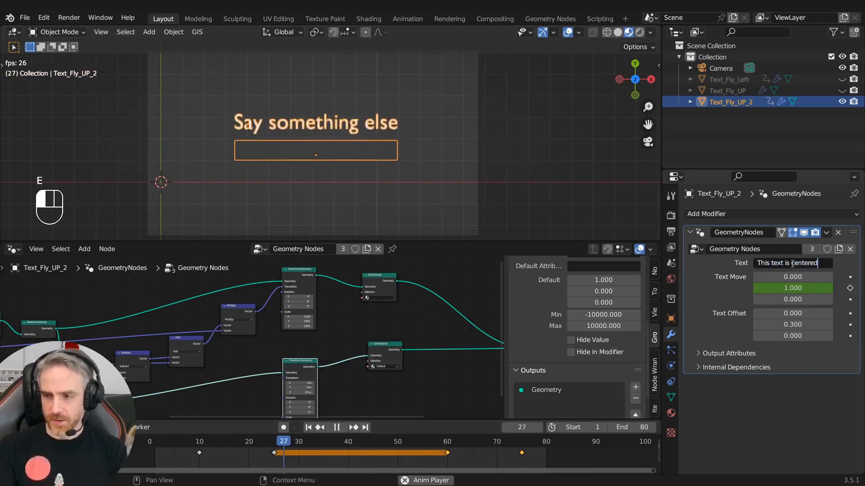
pyautogui.press('Return')
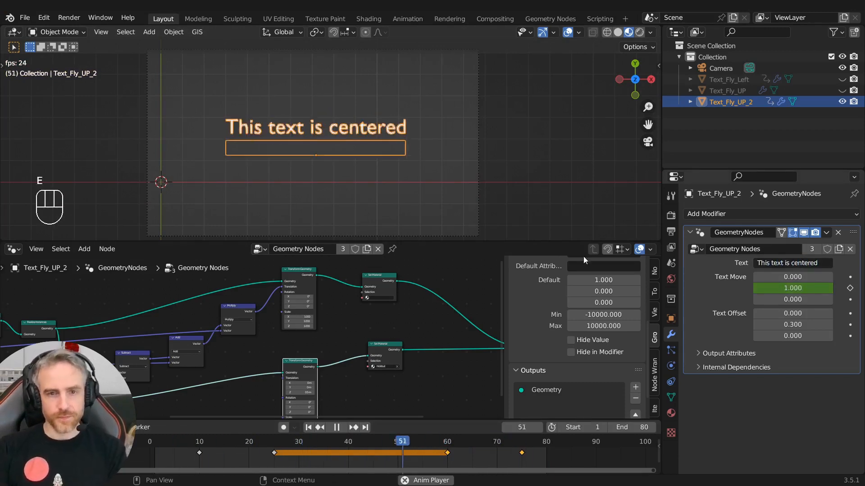
# Deselect the text object, hide the viewport overlays and enable Scene Lights for the viewport shading.
pyautogui.click(311, 174)
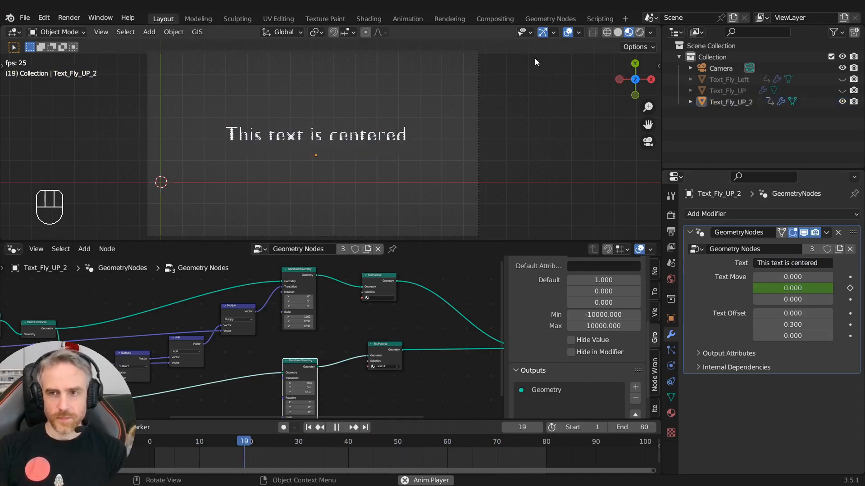
pyautogui.scroll(-1, 358, 174)
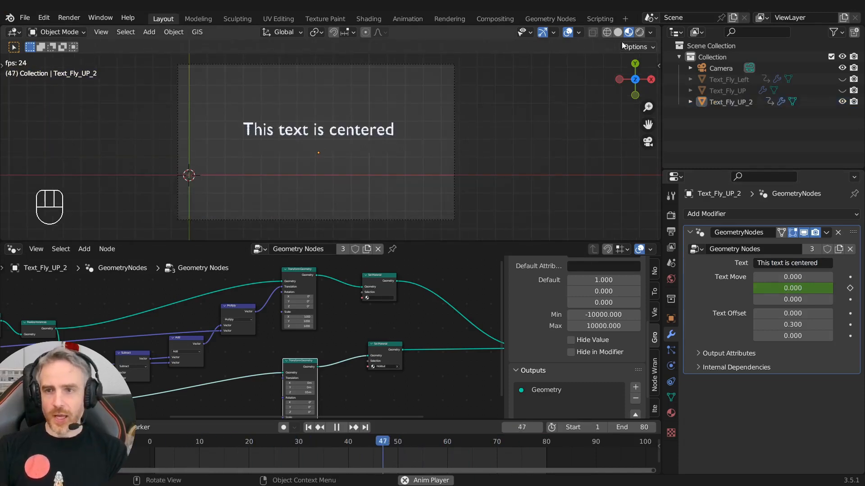
pyautogui.hotkey('shift', 'alt', 'z')
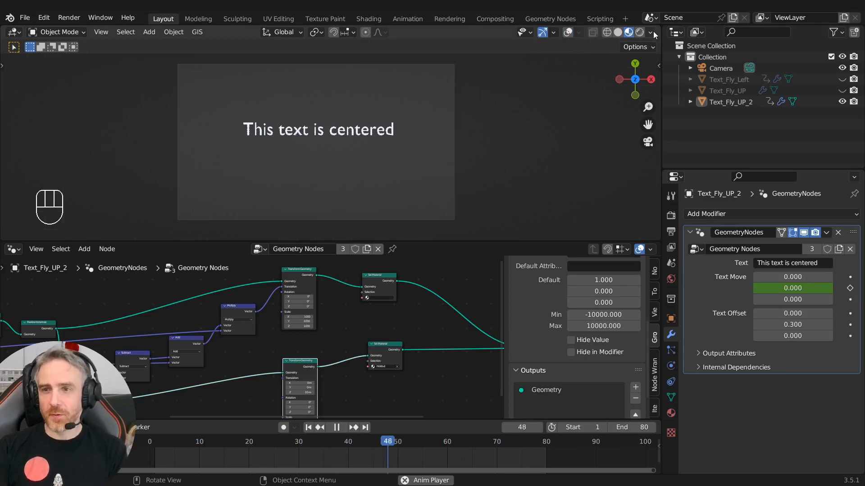
pyautogui.click(653, 31)
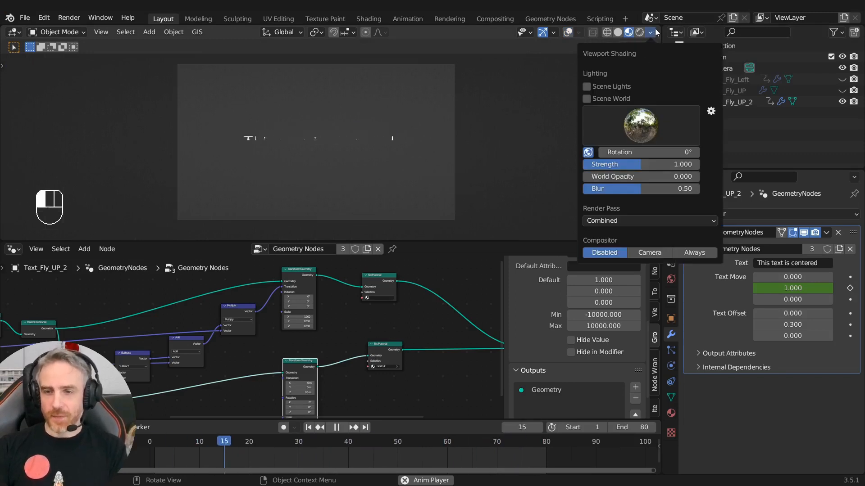
pyautogui.click(587, 87)
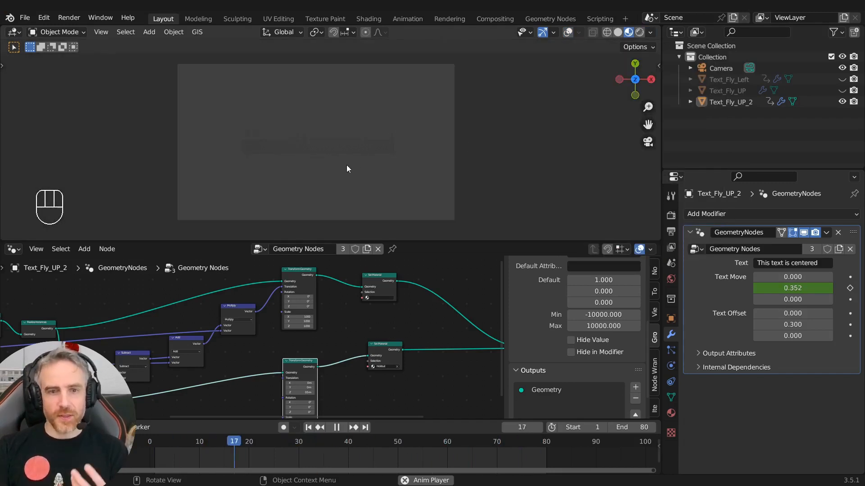
# Assign the Text material in the text branch's empty Set Material node.
pyautogui.scroll(2, 316, 153)
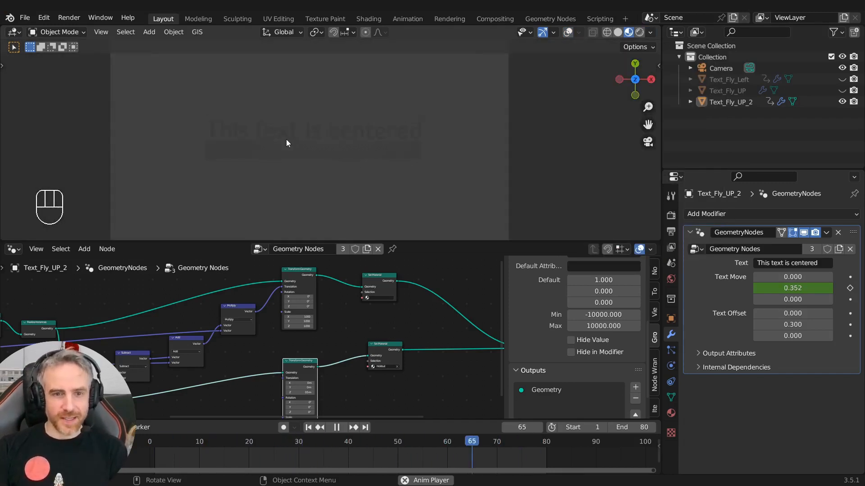
pyautogui.scroll(2, 388, 299)
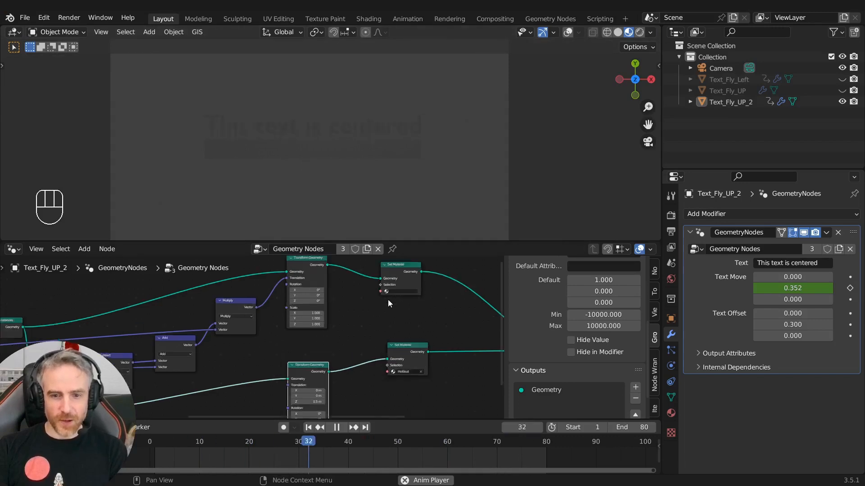
pyautogui.moveTo(387, 299); pyautogui.dragTo(322, 323, button='middle')
pyautogui.scroll(1, 323, 323)
pyautogui.click(342, 289)
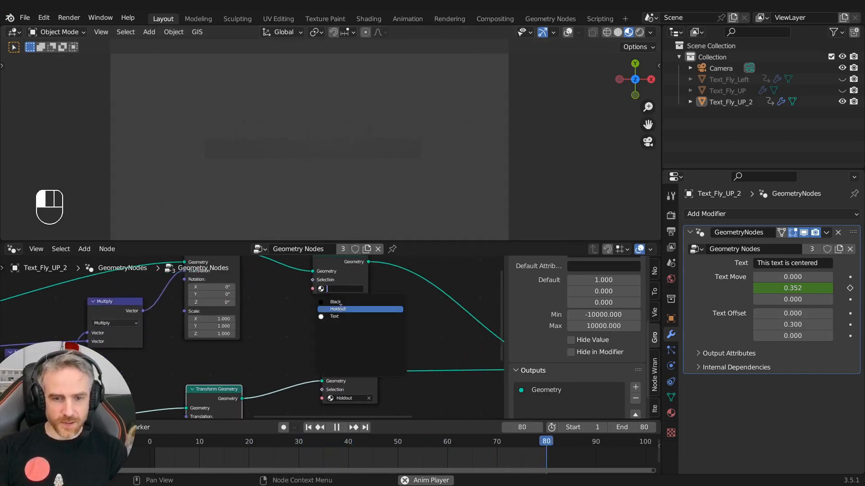
pyautogui.click(337, 317)
pyautogui.scroll(-2, 385, 324)
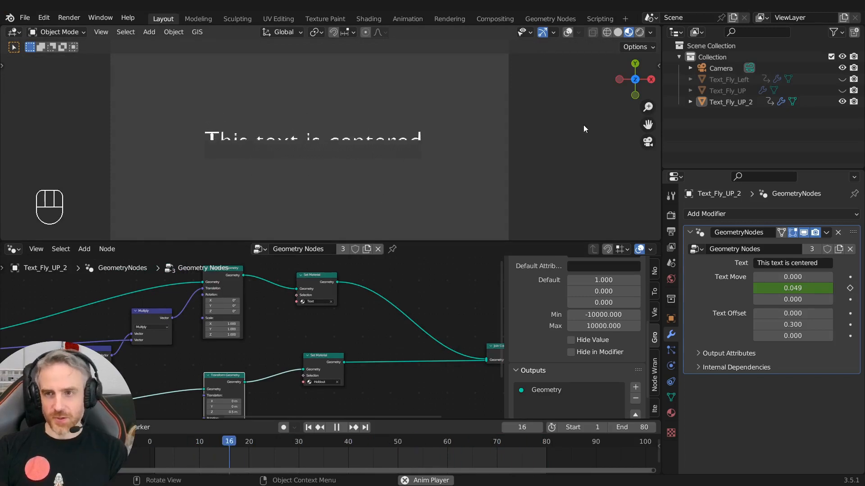
# Stop the playback, switch the viewport to Rendered shading and make the render film Transparent.
pyautogui.press('space')
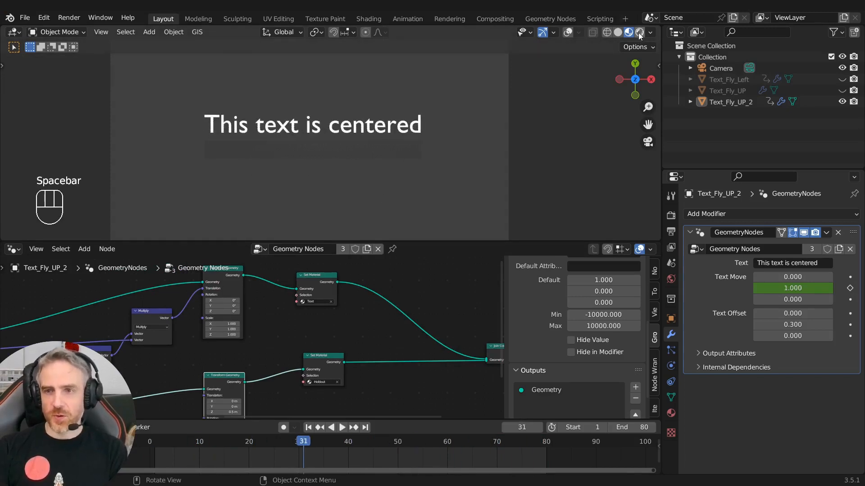
pyautogui.click(640, 34)
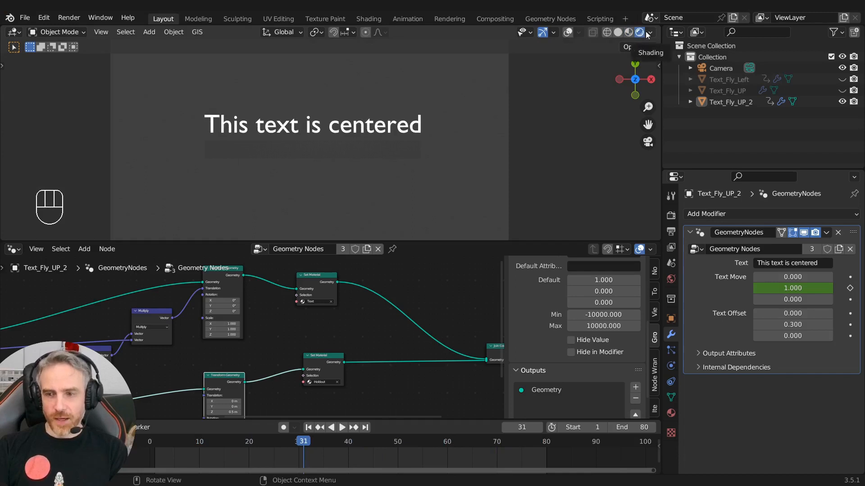
pyautogui.click(671, 232)
pyautogui.click(671, 216)
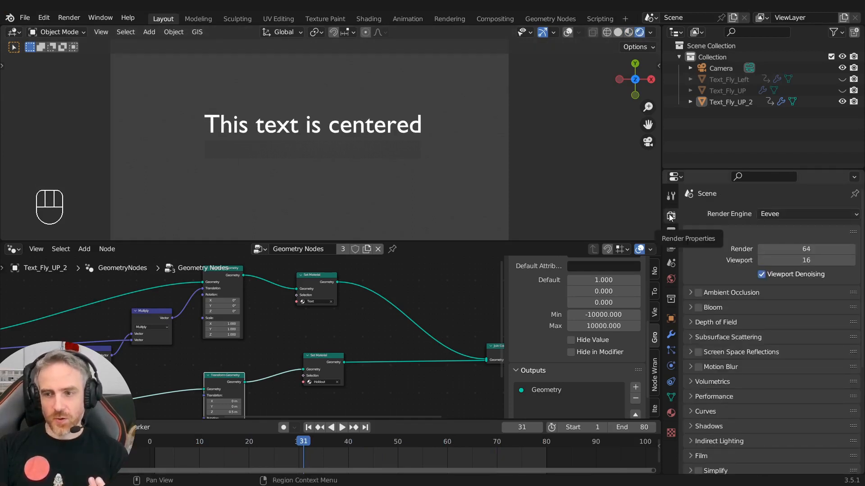
pyautogui.scroll(-5, 707, 316)
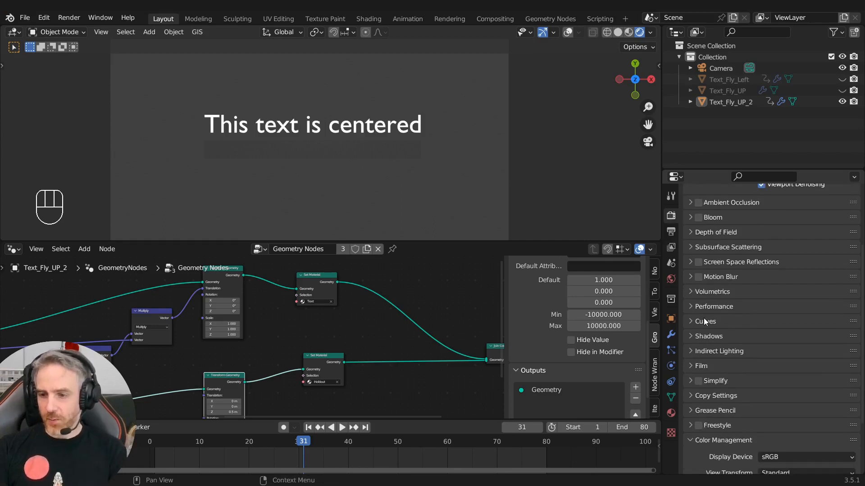
pyautogui.click(692, 366)
pyautogui.scroll(-4, 690, 368)
pyautogui.click(757, 324)
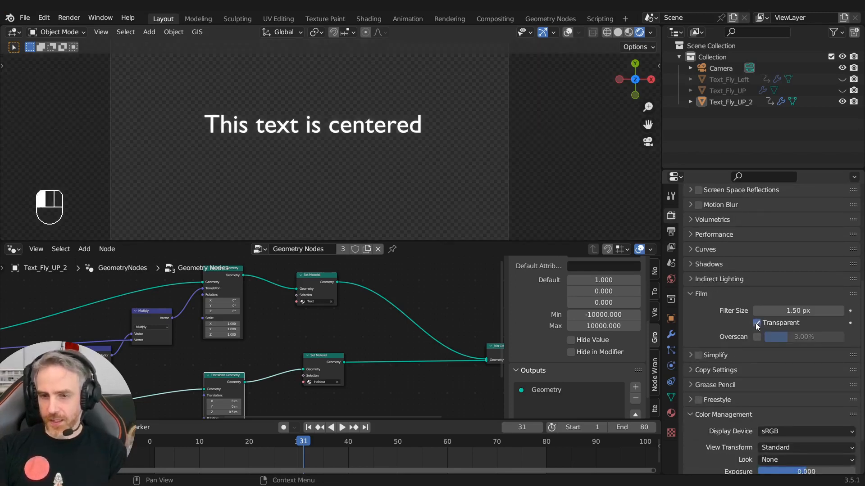
# Restart the playback, hide Text_Fly_UP_2 and show Text_Fly_Left.
pyautogui.press('space')
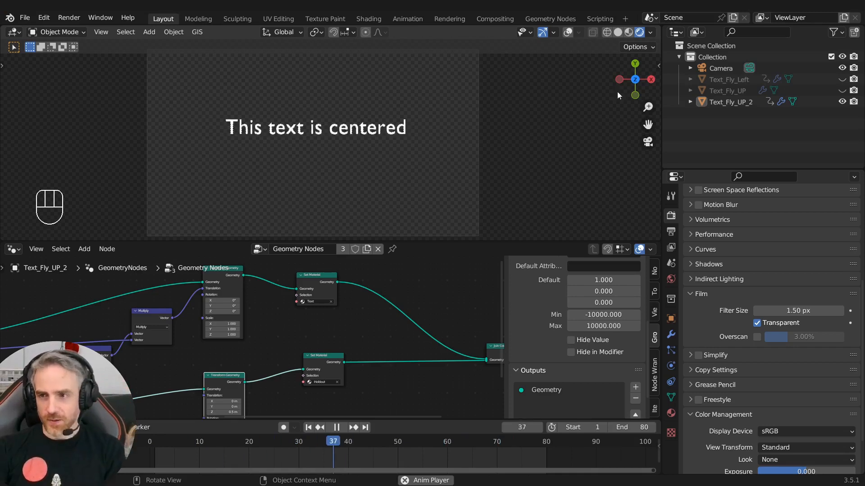
pyautogui.click(841, 102)
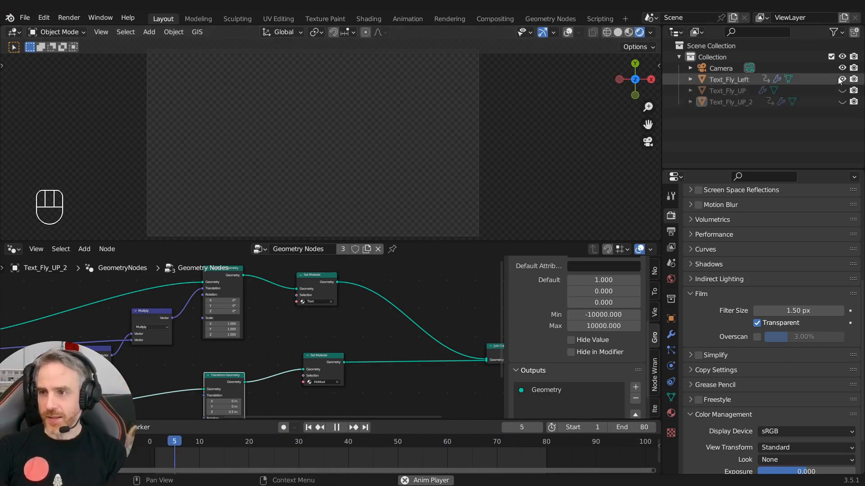
# Compare the modifier settings and the node group of Text_Fly_Left with those of Text_Fly_UP_2.
pyautogui.click(840, 79)
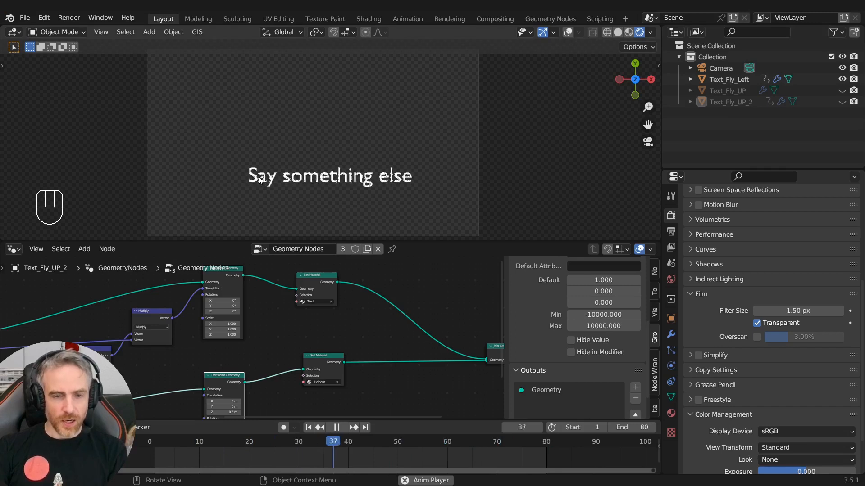
pyautogui.click(725, 79)
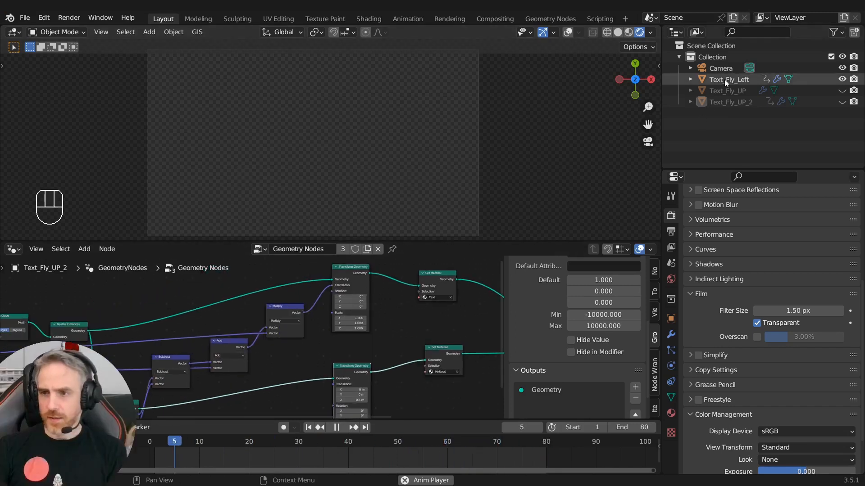
pyautogui.moveTo(197, 310); pyautogui.dragTo(430, 301, button='middle')
pyautogui.moveTo(191, 337); pyautogui.dragTo(233, 329, button='middle')
pyautogui.scroll(7, 234, 330)
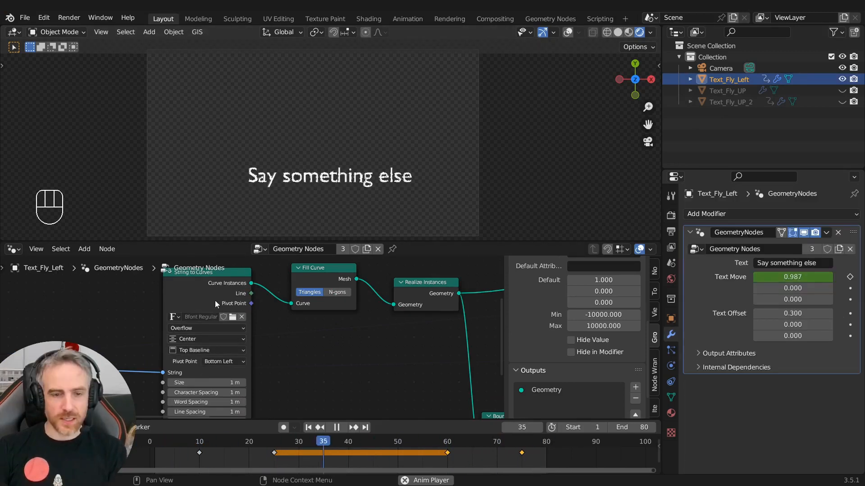
pyautogui.scroll(-4, 216, 306)
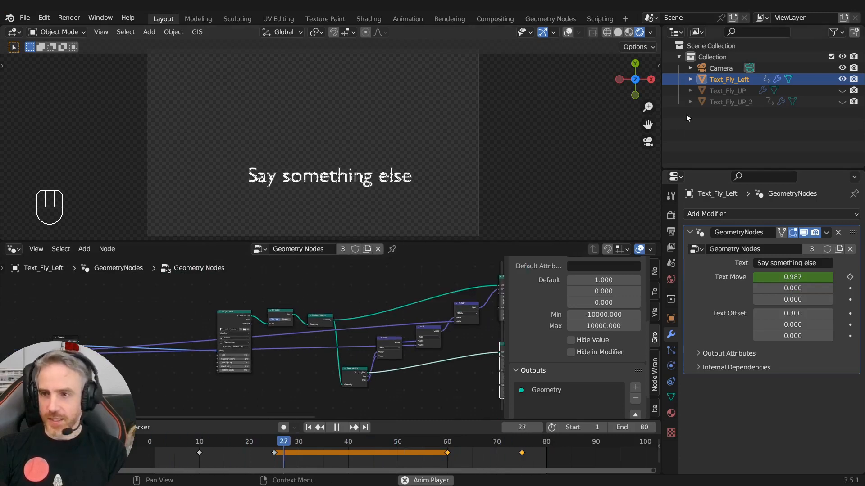
pyautogui.click(739, 102)
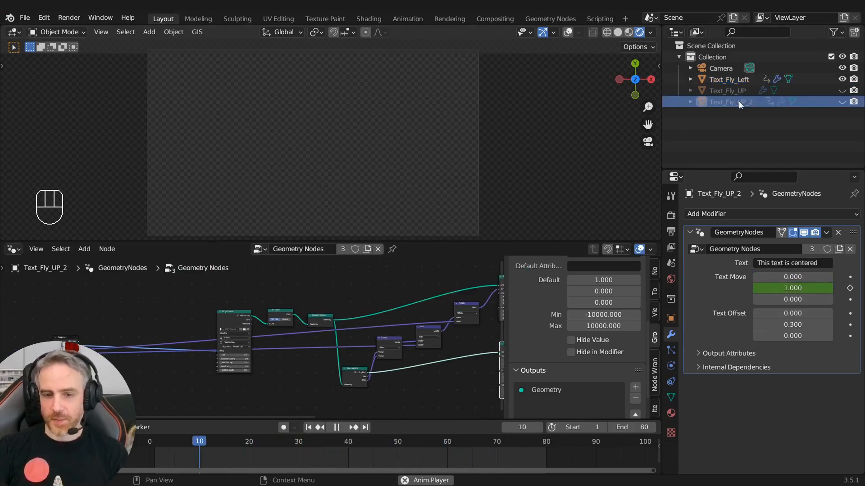
pyautogui.scroll(2, 253, 298)
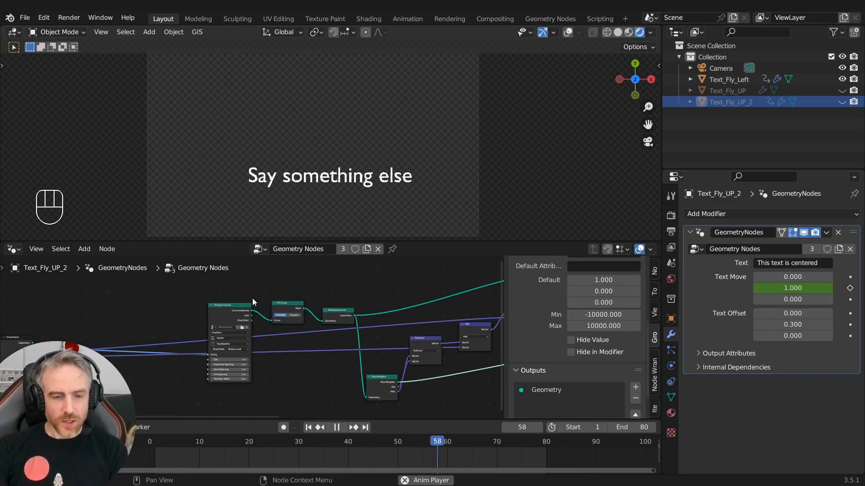
pyautogui.scroll(-1, 234, 300)
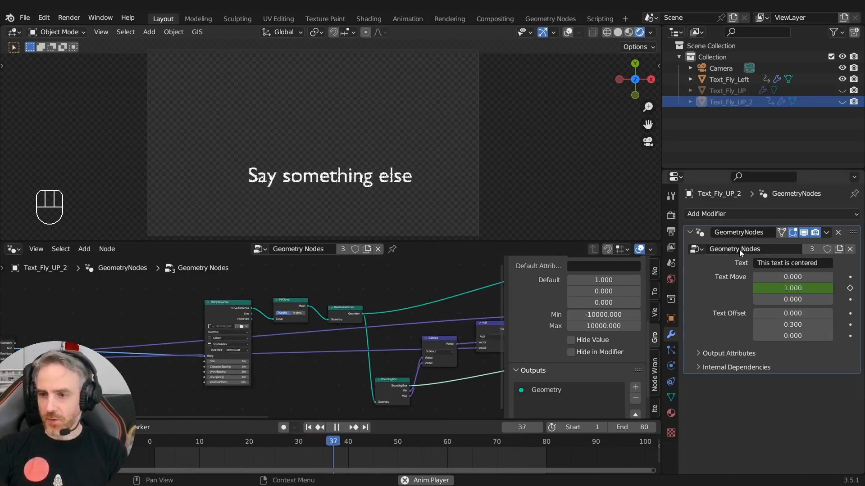
# Make Text_Fly_Left's node group a single-user copy and name it Geo_Fly_Left.
pyautogui.click(733, 80)
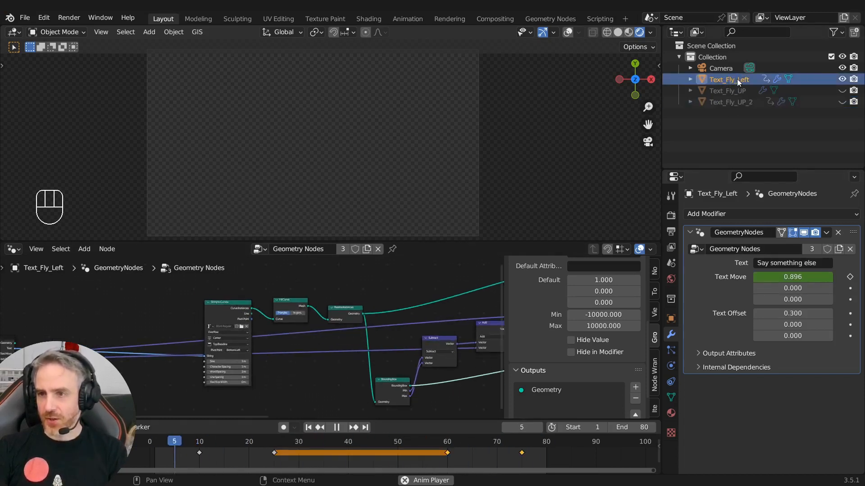
pyautogui.click(813, 249)
pyautogui.click(791, 251)
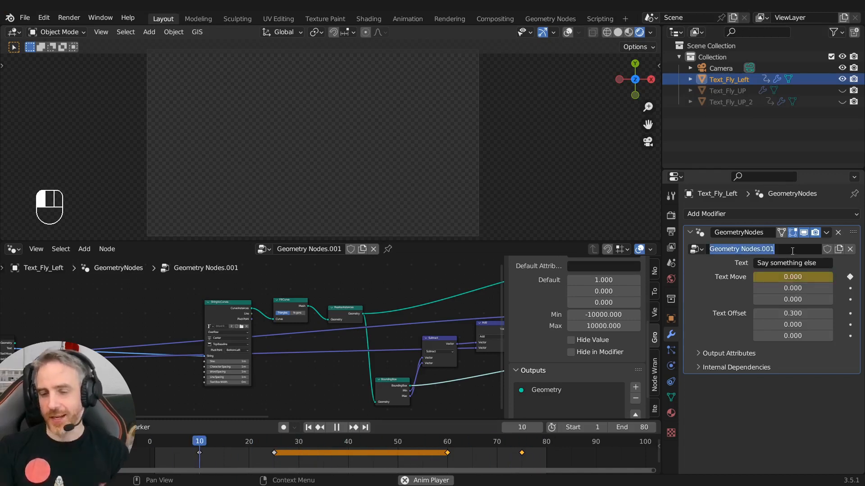
pyautogui.write('Geo_Fly')
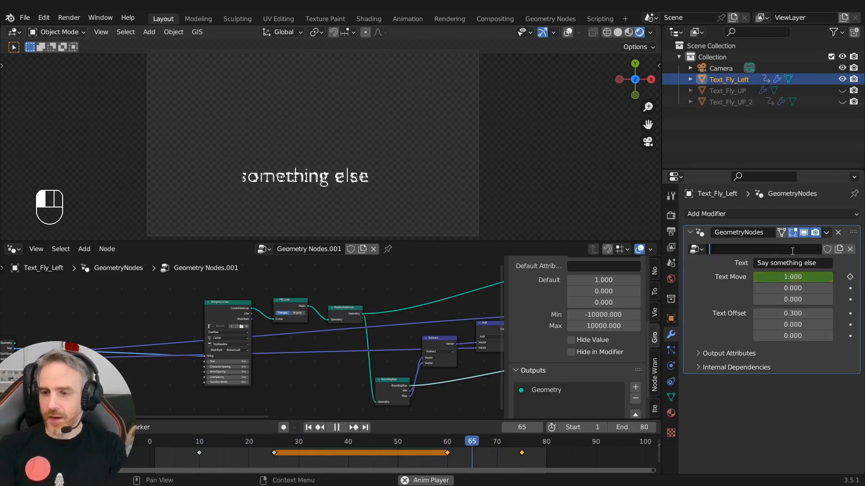
pyautogui.write('_Left')
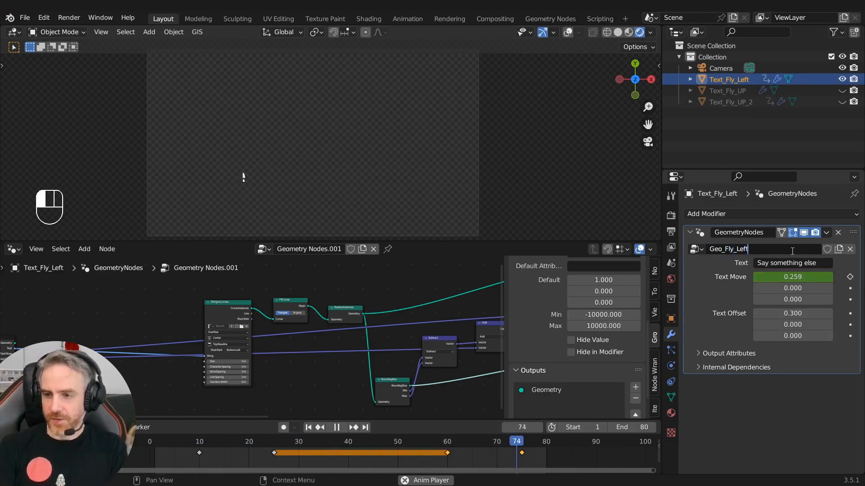
pyautogui.press('Return')
# Try Left alignment in Geo_Fly_Left's String to Curves node, and settle on Right alignment.
pyautogui.scroll(4, 245, 340)
pyautogui.click(263, 338)
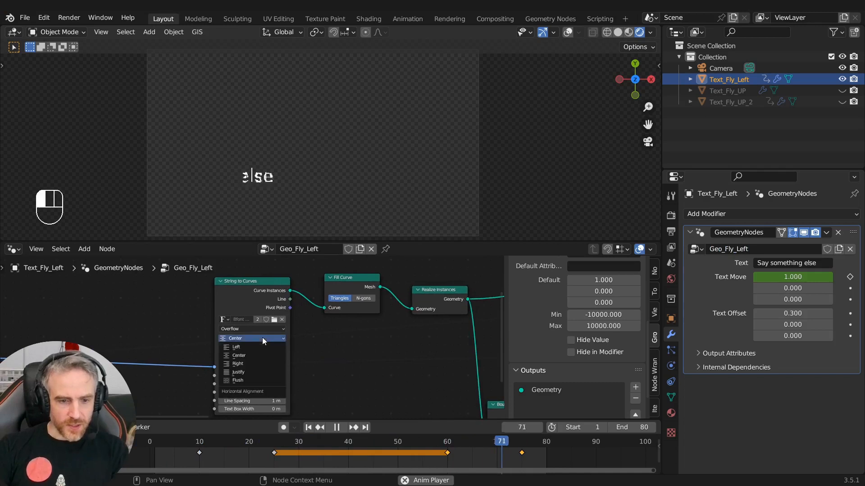
pyautogui.click(250, 347)
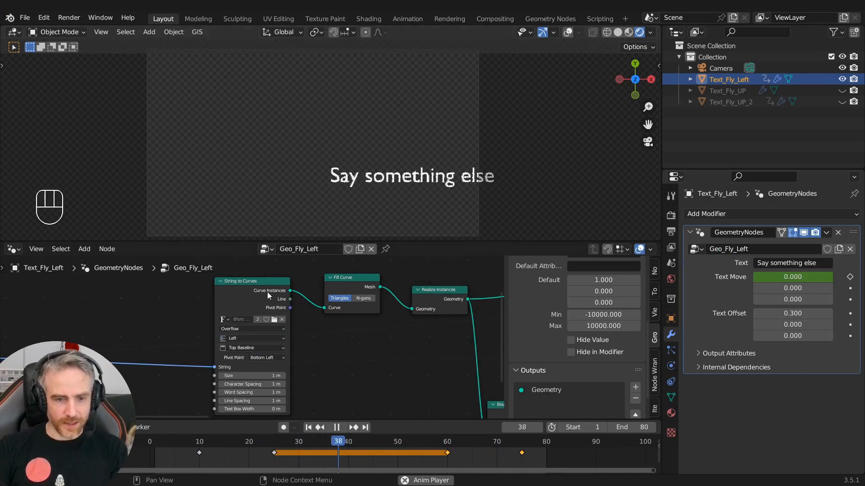
pyautogui.click(250, 337)
pyautogui.click(245, 363)
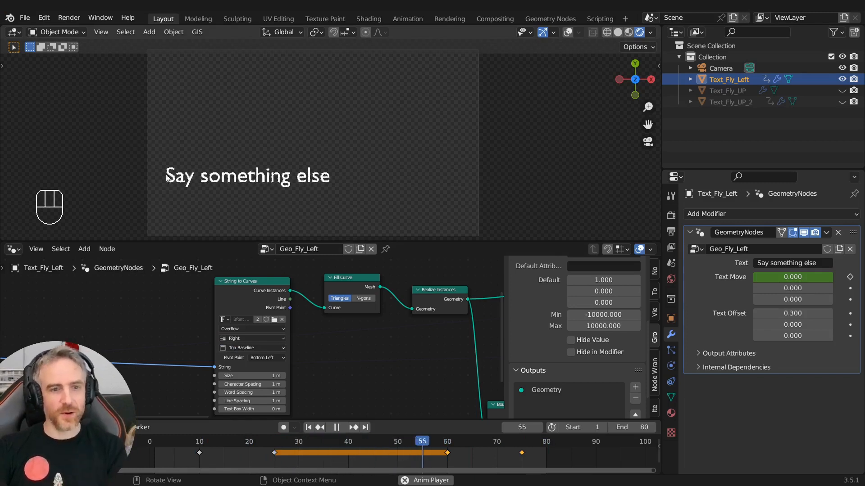
pyautogui.scroll(-1, 182, 171)
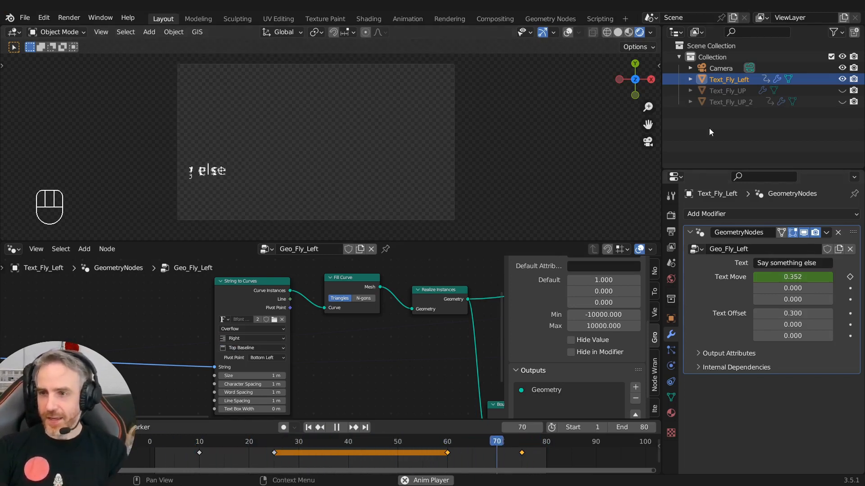
# Hide Text_Fly_Left and show Text_Fly_UP_2 in the viewport.
pyautogui.click(842, 80)
pyautogui.click(842, 102)
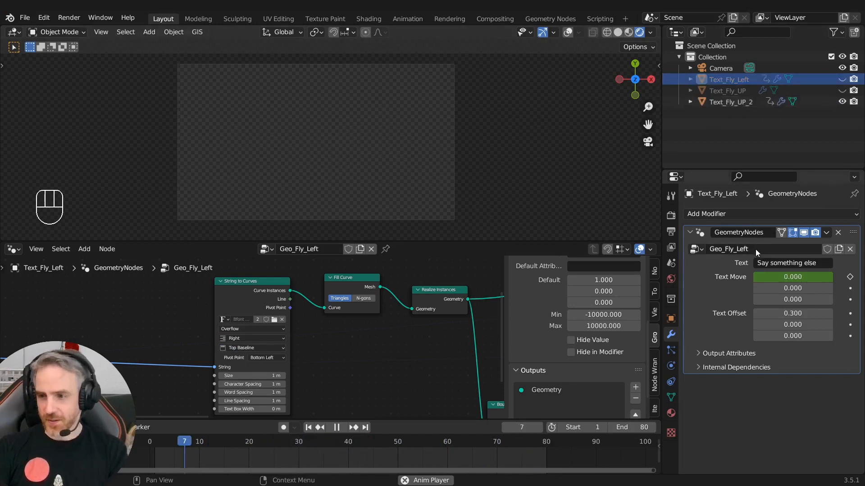
pyautogui.moveTo(311, 338); pyautogui.dragTo(144, 336, button='middle')
pyautogui.scroll(-1, 145, 335)
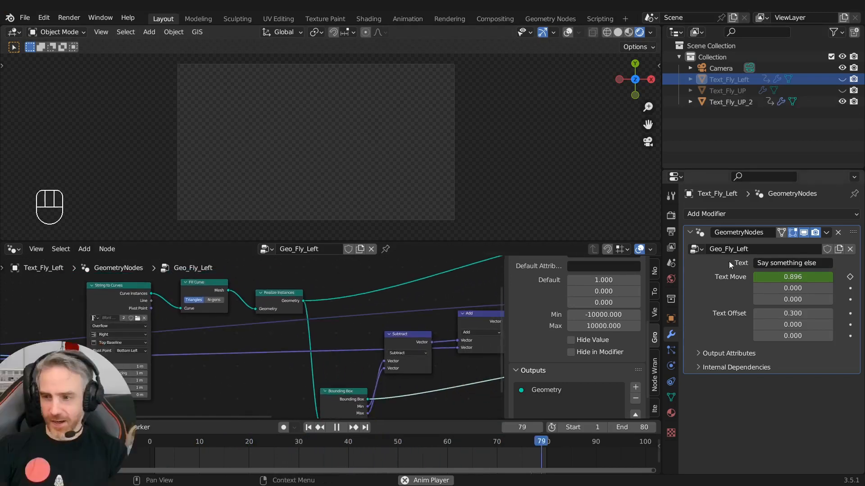
# Rename the node group used by Text_Fly_UP_2 as Geo_Fly_UP_2.
pyautogui.click(728, 102)
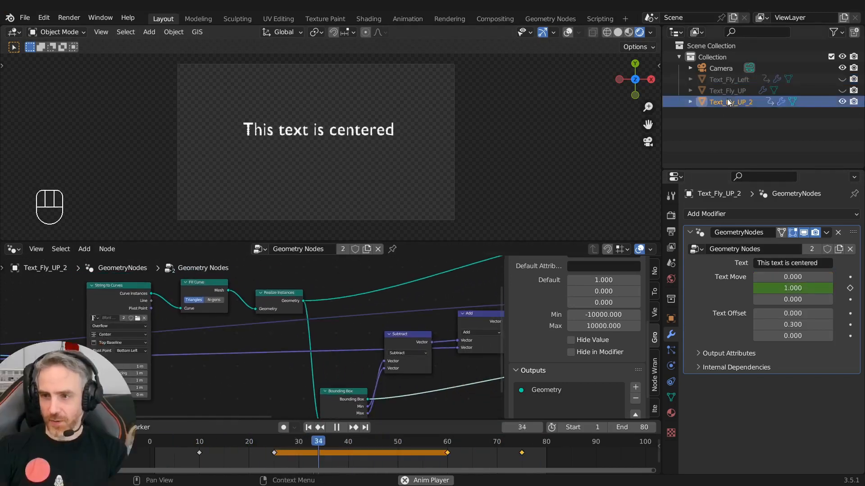
pyautogui.doubleClick(751, 247)
pyautogui.write('Ge')
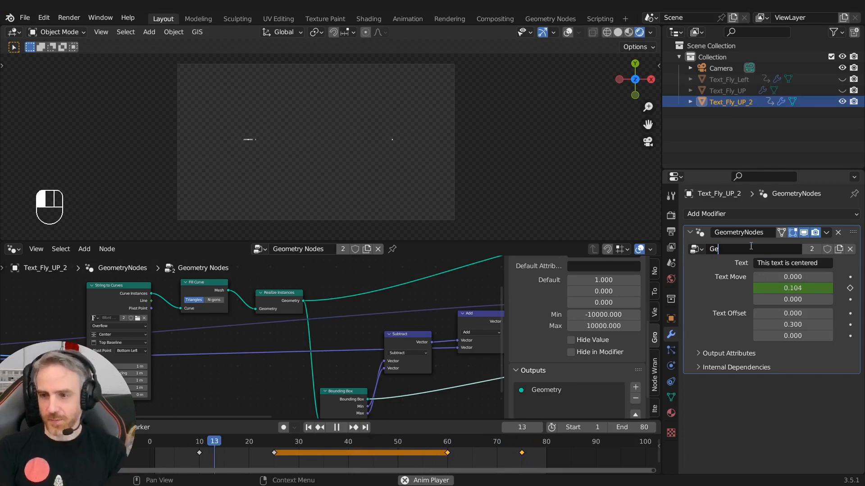
pyautogui.write('o_Fly_UP_2')
pyautogui.press('Return')
# Examine the Geo_Fly_UP_2 node tree and check which node group each of the two animated text objects uses.
pyautogui.scroll(1, 188, 352)
pyautogui.scroll(-2, 188, 352)
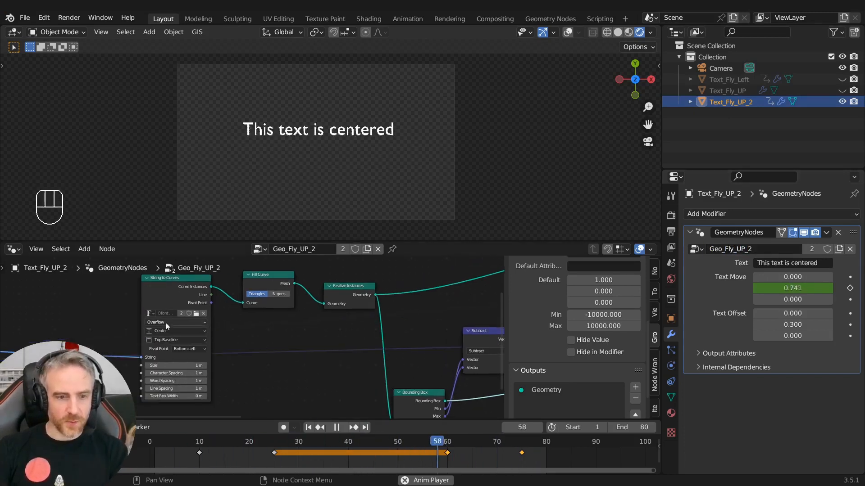
pyautogui.scroll(-3, 331, 339)
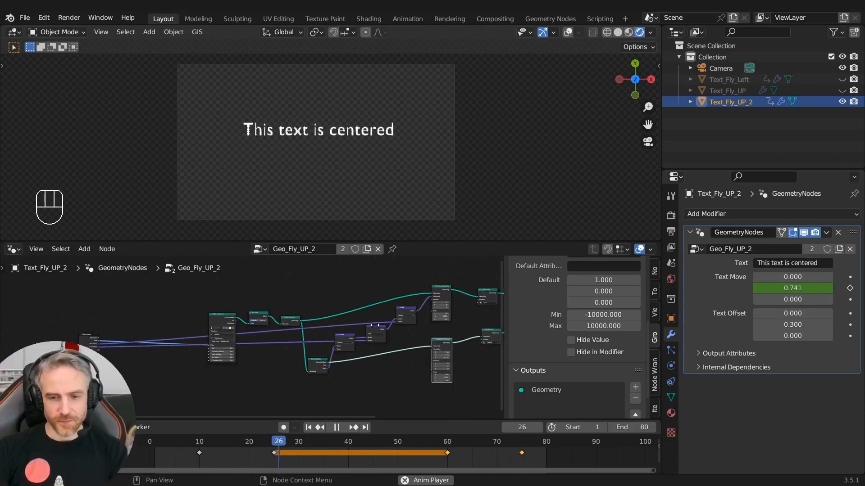
pyautogui.click(741, 80)
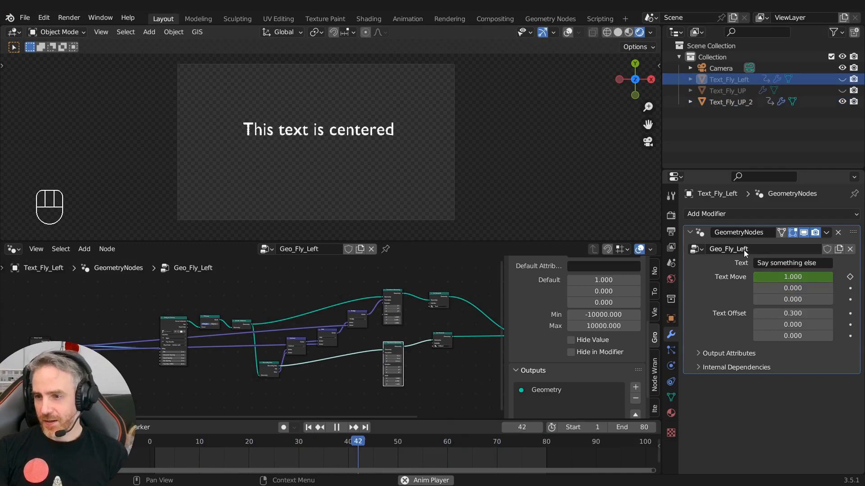
pyautogui.click(747, 102)
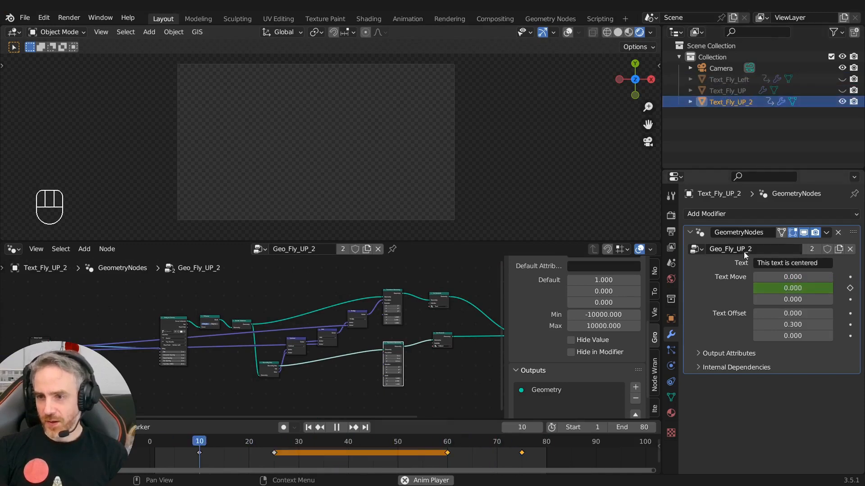
pyautogui.click(739, 80)
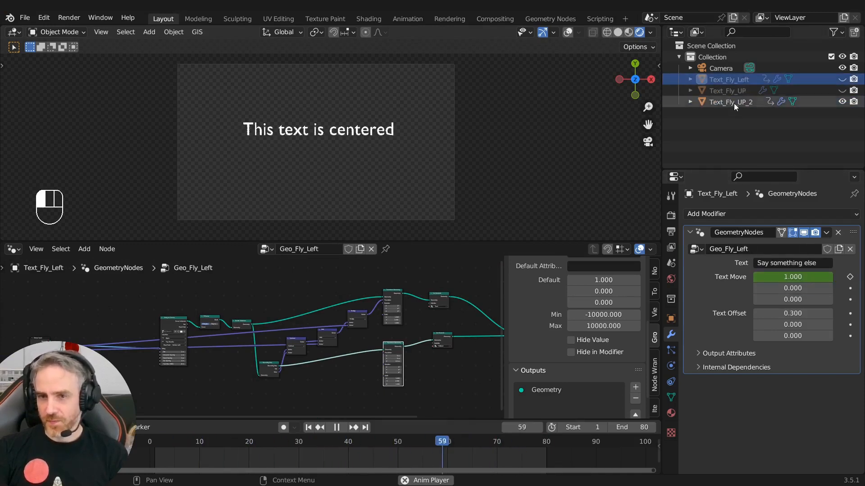
pyautogui.click(734, 102)
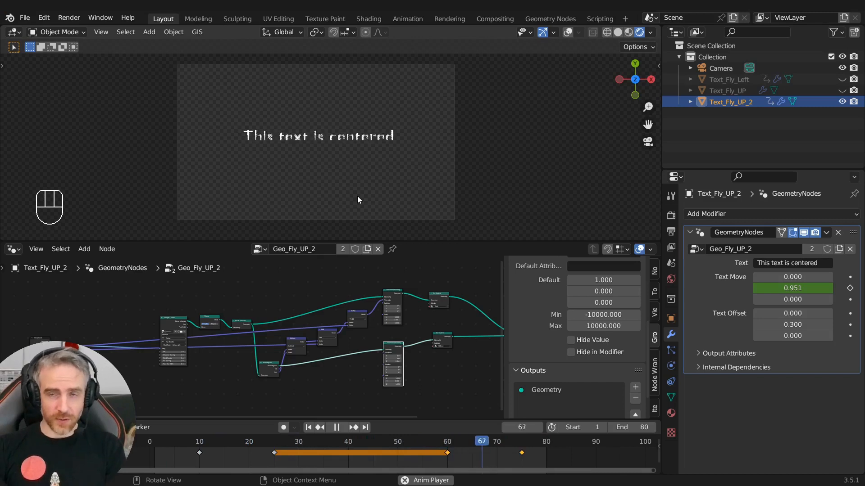
# Hide the node editor's sidebar and bring the whole Geo_Fly_UP_2 node tree into view.
pyautogui.scroll(-3, 339, 333)
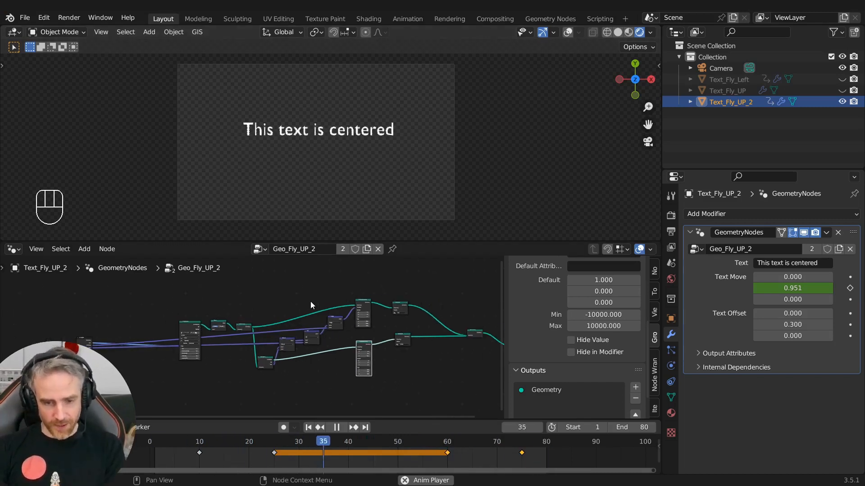
pyautogui.scroll(2, 312, 302)
pyautogui.keyDown('ctrl'); pyautogui.moveTo(387, 302); pyautogui.dragTo(386, 301, button='middle'); pyautogui.keyUp('ctrl')
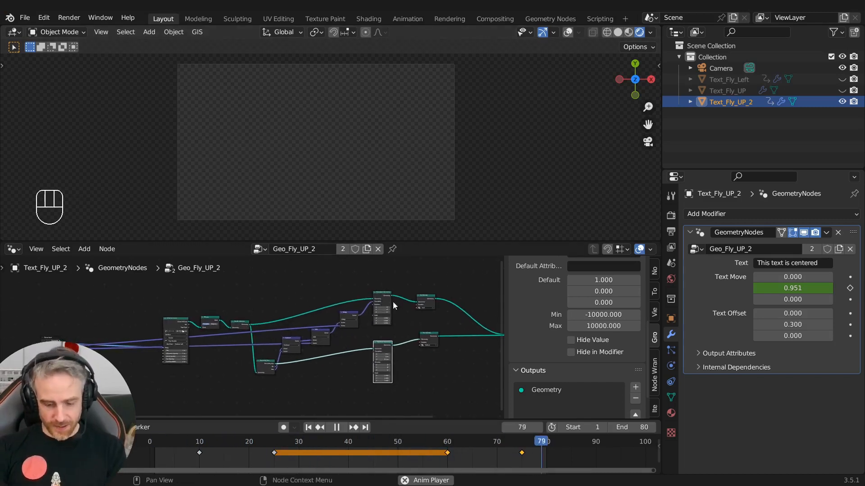
pyautogui.press('n')
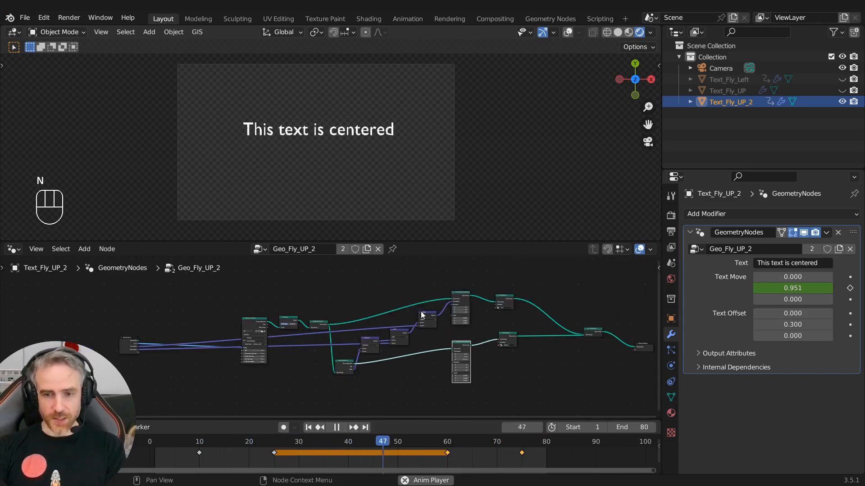
pyautogui.moveTo(501, 322)
pyautogui.keyDown('ctrl'); pyautogui.mouseDown(button='middle')
pyautogui.moveTo(542, 320)
pyautogui.moveTo(454, 316)
pyautogui.moveTo(501, 318)
pyautogui.mouseUp(button='middle'); pyautogui.keyUp('ctrl')
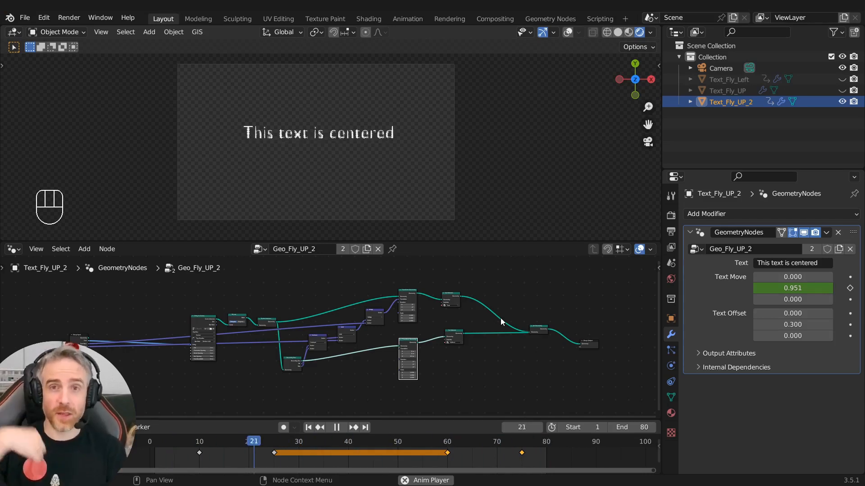
# Change the Text input of Text_Fly_UP_2 to "My Brand is Awesome".
pyautogui.click(815, 262)
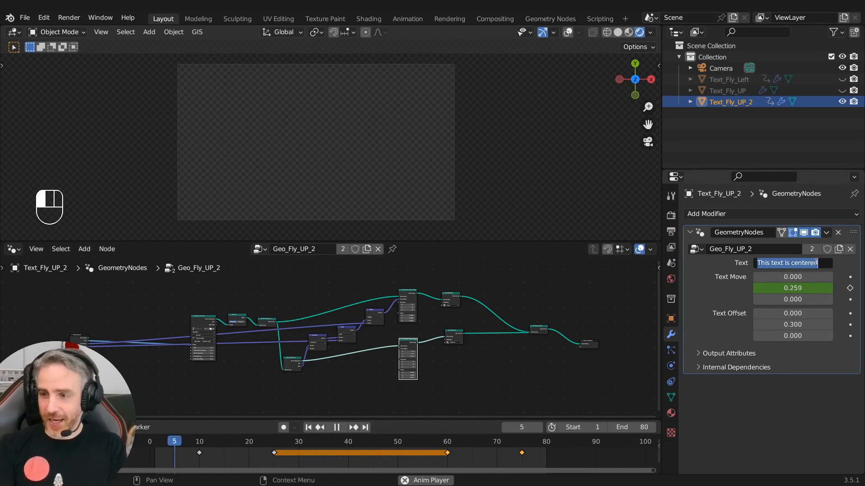
pyautogui.write('My Bran')
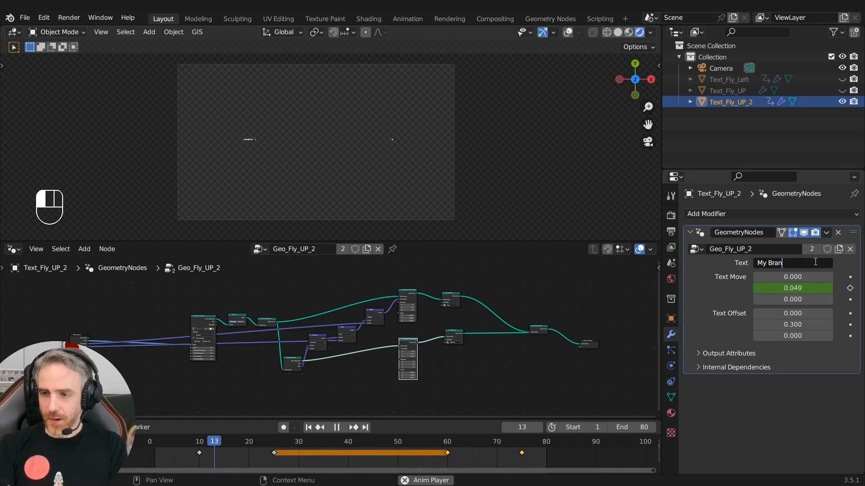
pyautogui.write('d is Awes')
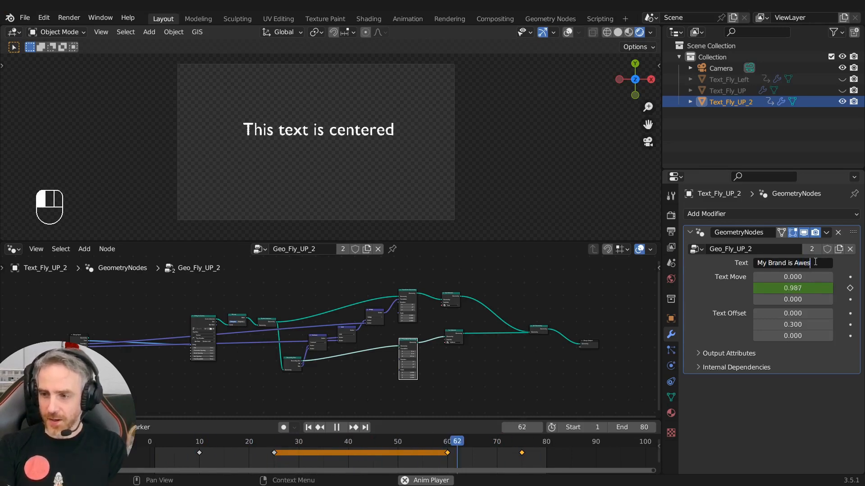
pyautogui.write('ome')
pyautogui.press('Return')
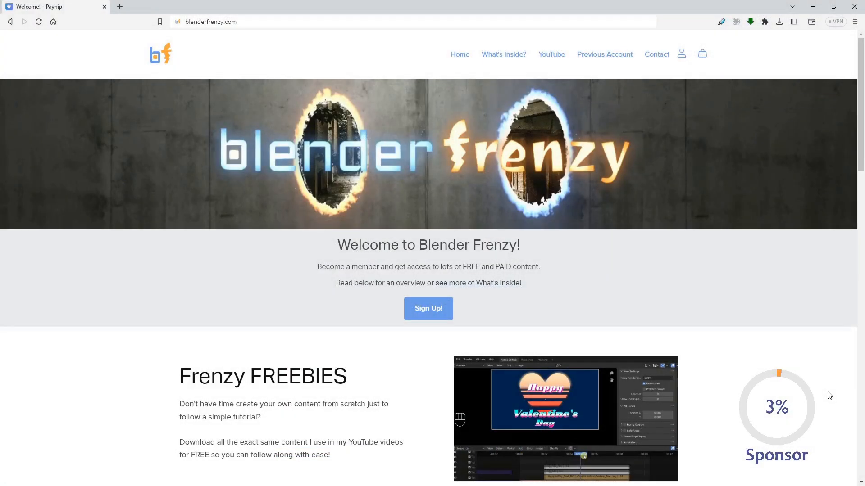
# Switch to the browser and look through the freebies and downloads overview on the Blender Frenzy home page.
pyautogui.scroll(-3, 829, 396)
pyautogui.scroll(-2, 830, 395)
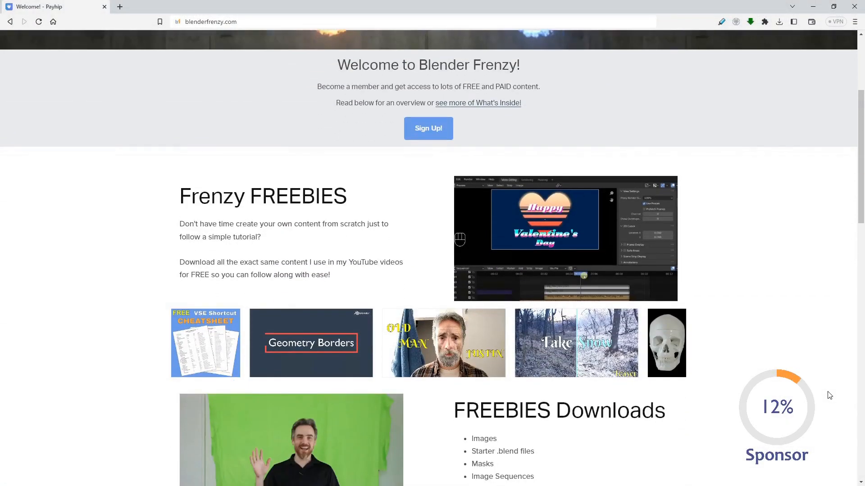
pyautogui.scroll(-5, 829, 396)
pyautogui.scroll(-7, 830, 396)
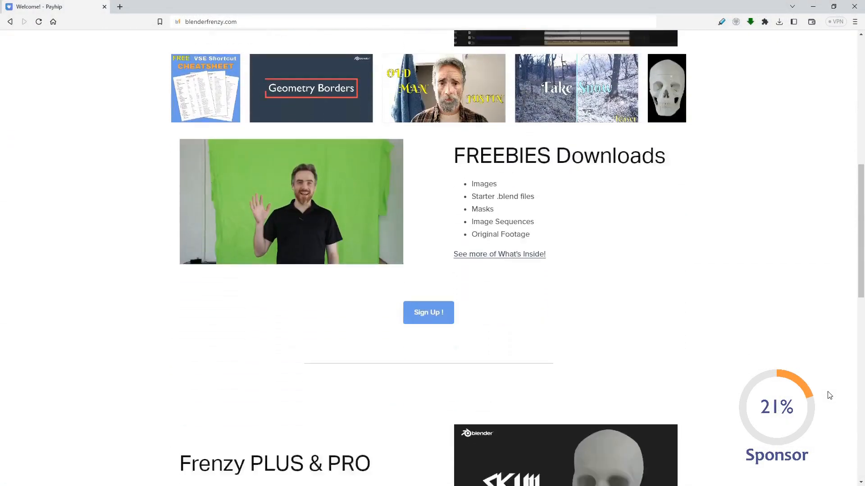
# Open the What's Inside page from the home page and look through the listed downloads and PLUS videos.
pyautogui.scroll(-3, 829, 395)
pyautogui.click(508, 375)
pyautogui.scroll(-8, 818, 328)
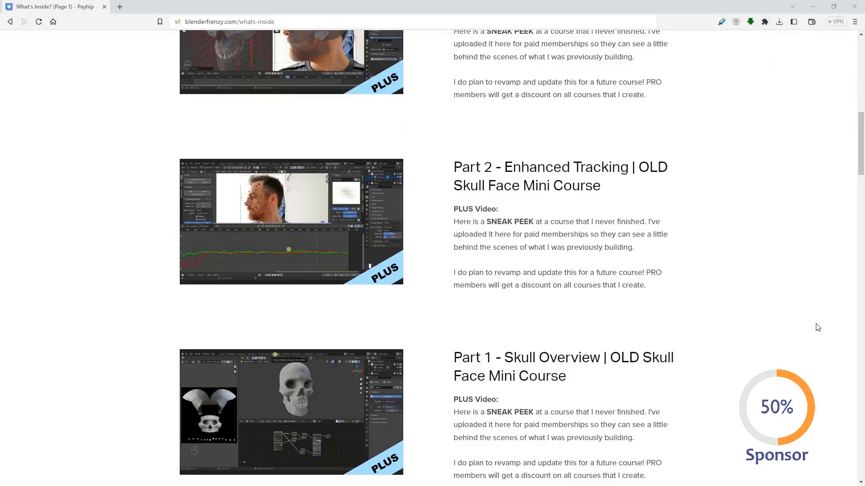
pyautogui.scroll(-8, 818, 328)
pyautogui.scroll(-20, 818, 327)
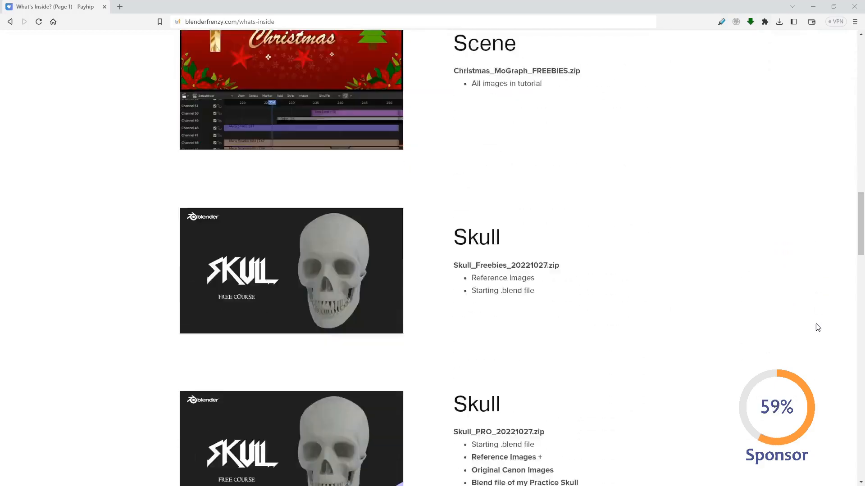
pyautogui.scroll(-10, 818, 328)
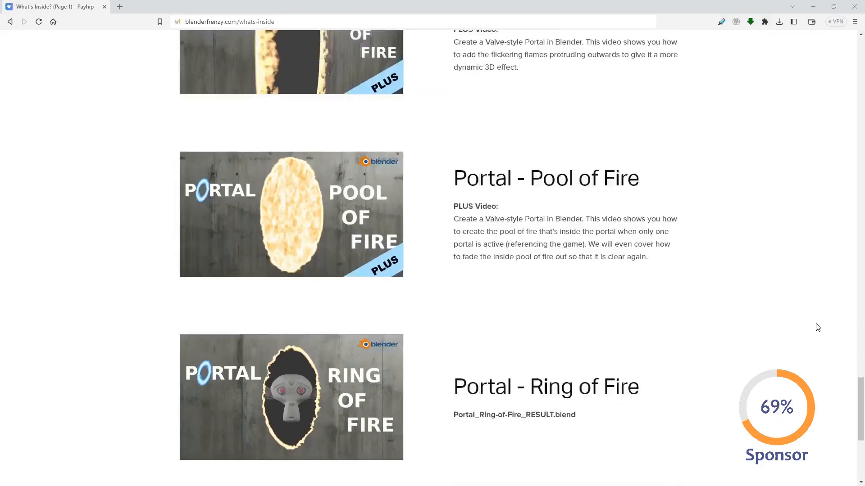
# Open the member levels page and review the full list of benefits for the Frenzy PRO level.
pyautogui.click(430, 315)
pyautogui.scroll(-4, 765, 304)
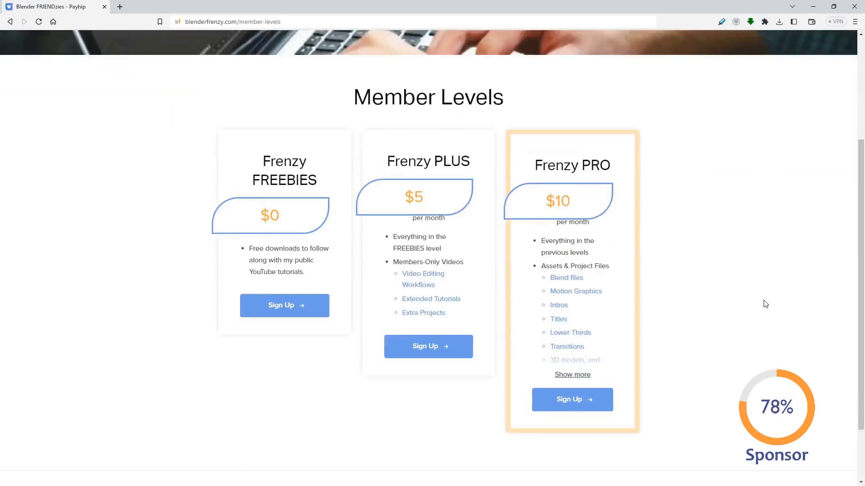
pyautogui.click(572, 356)
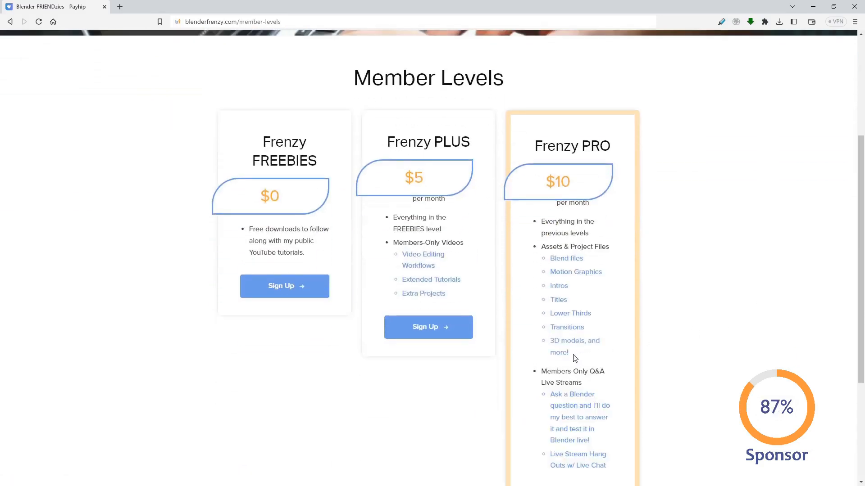
pyautogui.scroll(-1, 667, 339)
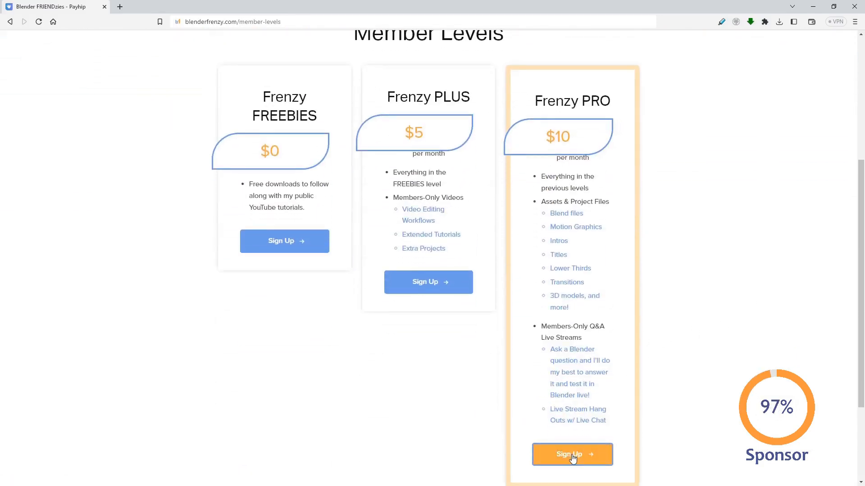